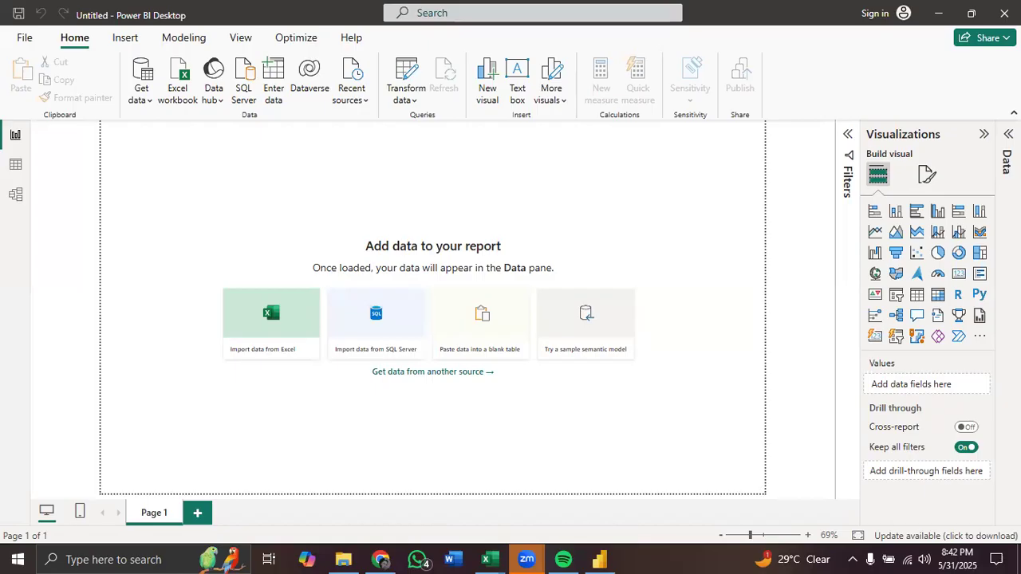
Step: Connect to the Excel workbook Merging NW-1 from the POWERBI folder as a data source
key(alt+Tab)
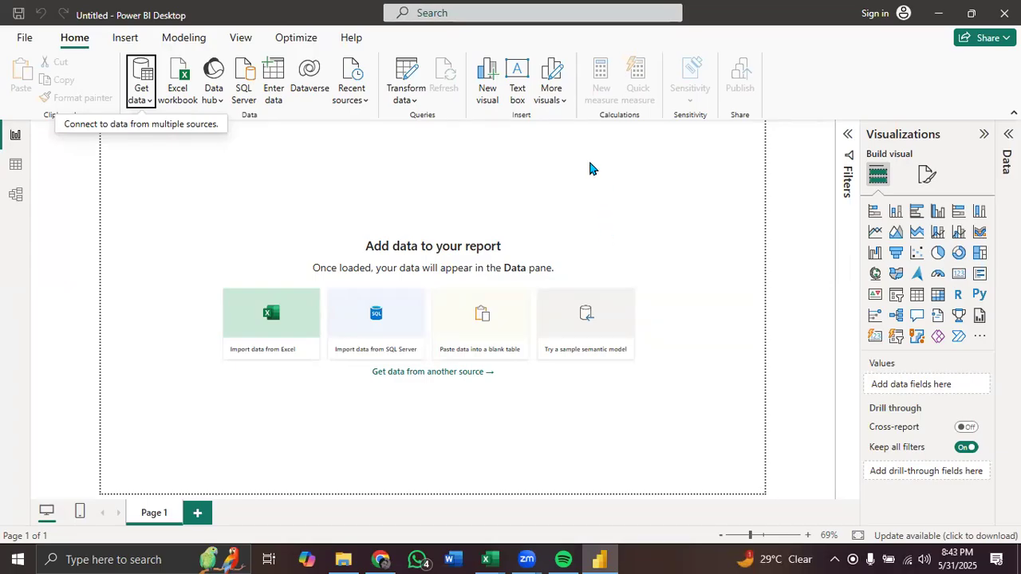
click(140, 100)
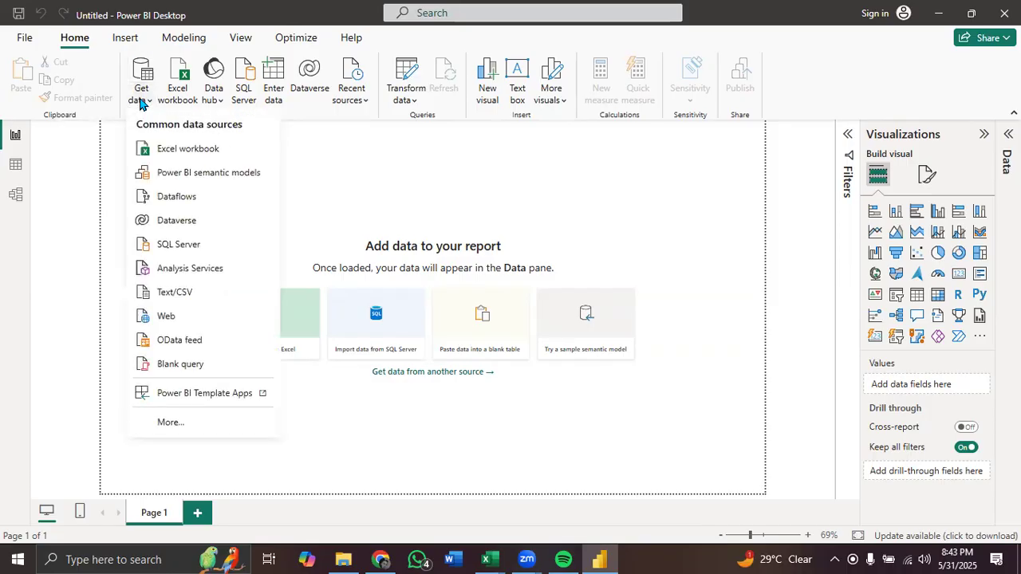
click(191, 150)
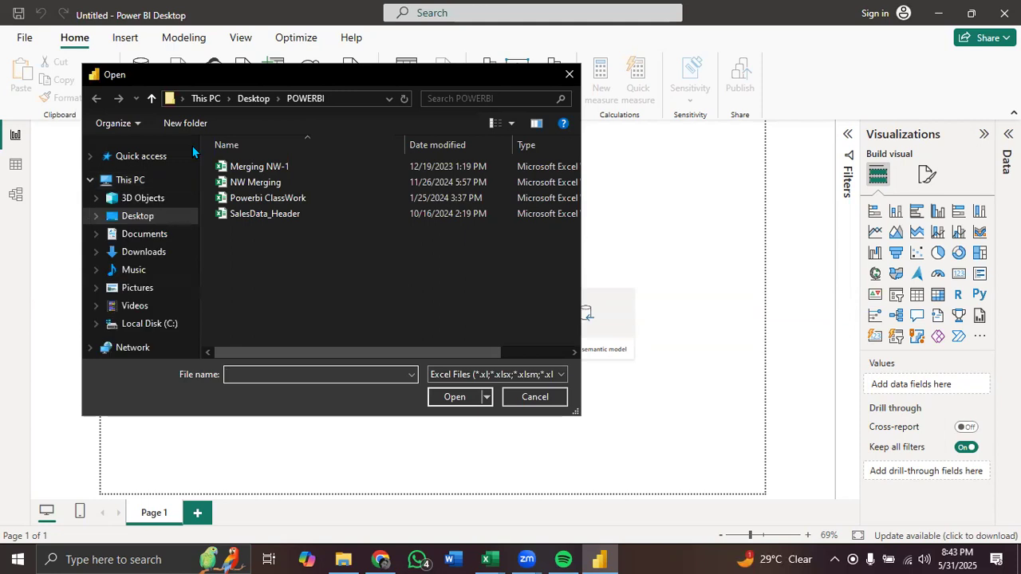
double_click(259, 167)
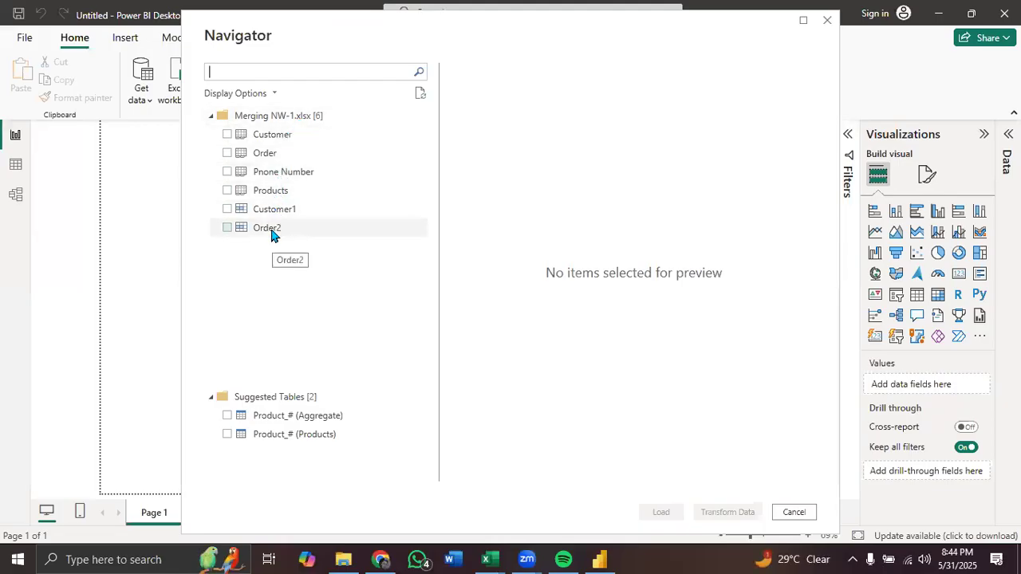
Step: Preview the workbook's Customer, Order, Pnone Number, Products, Customer1 and Order2 tables one after another
click(270, 139)
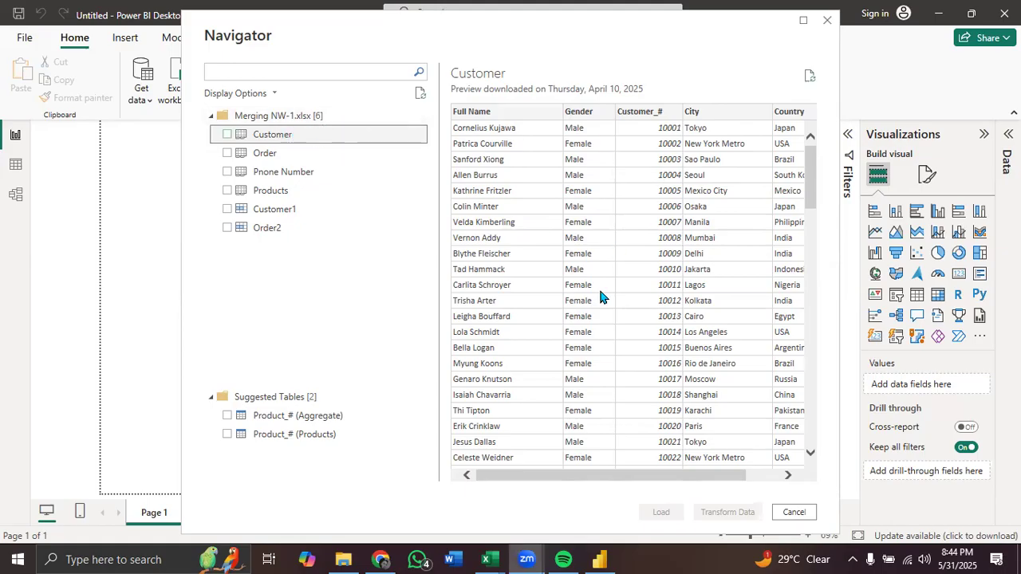
click(273, 154)
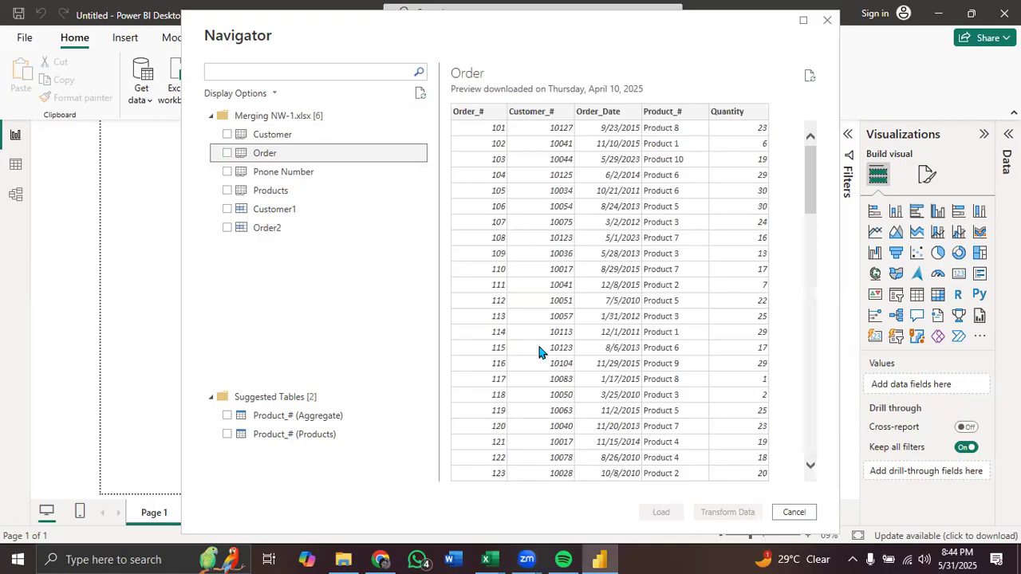
click(285, 172)
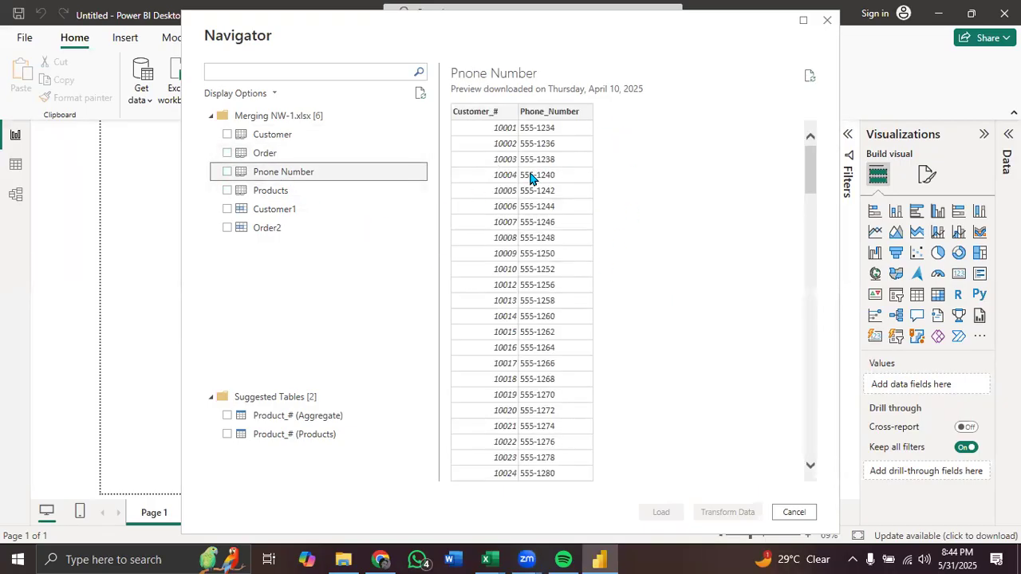
click(300, 194)
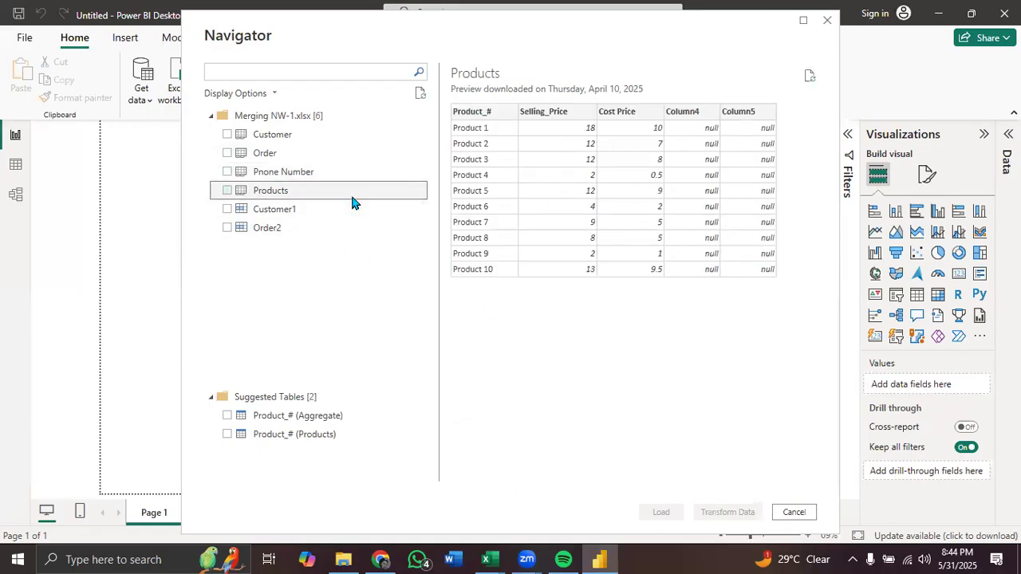
click(330, 209)
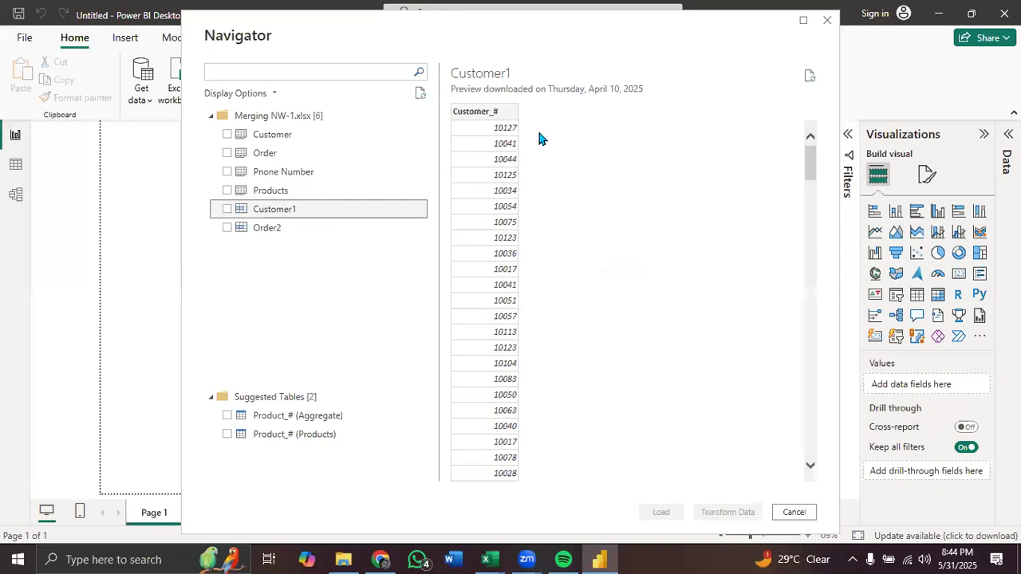
click(279, 233)
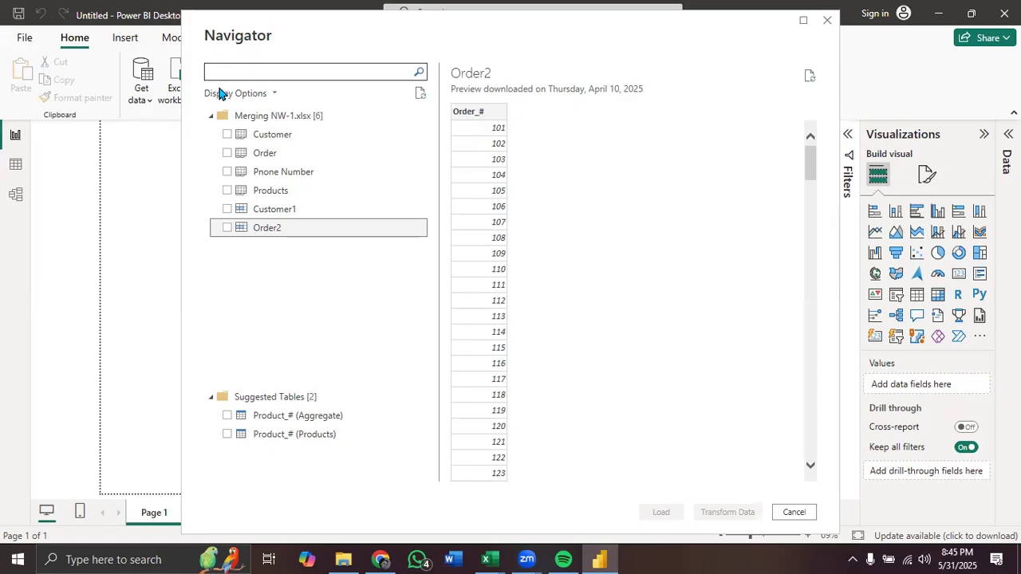
Step: Go through the table previews a second time to compare the four sheets with Customer1 and Order2, ending on Products
click(266, 154)
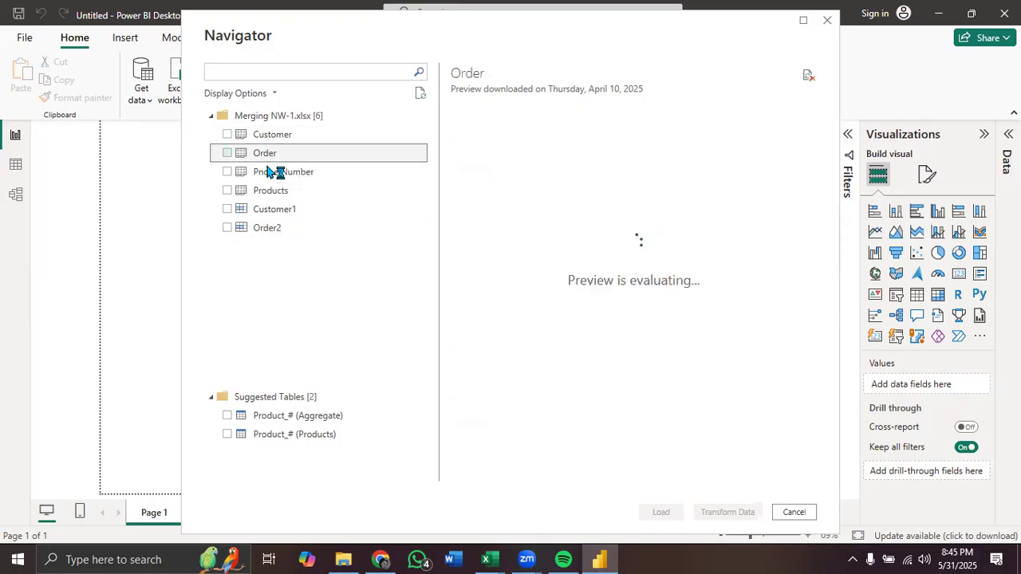
click(268, 171)
click(268, 192)
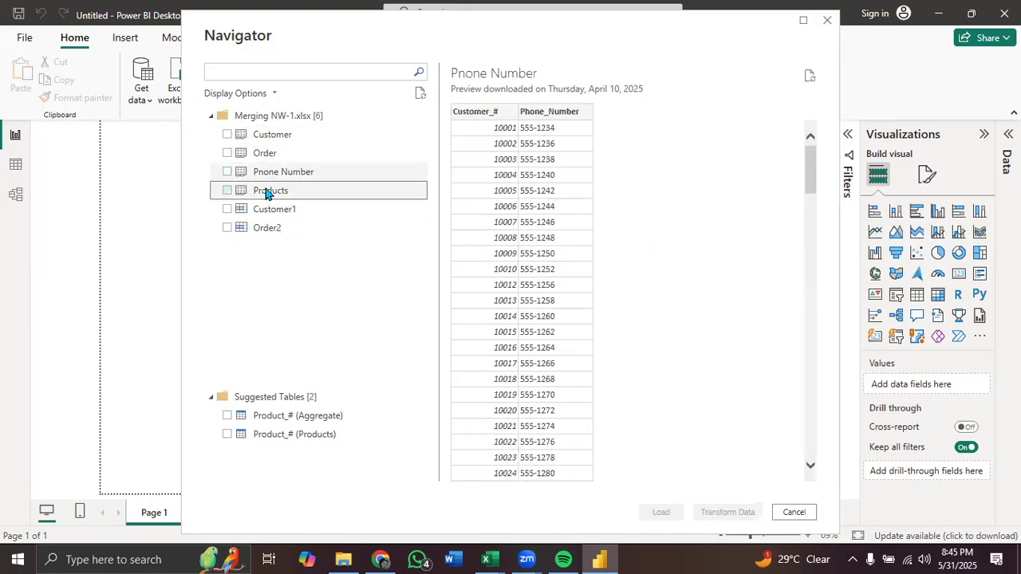
click(269, 211)
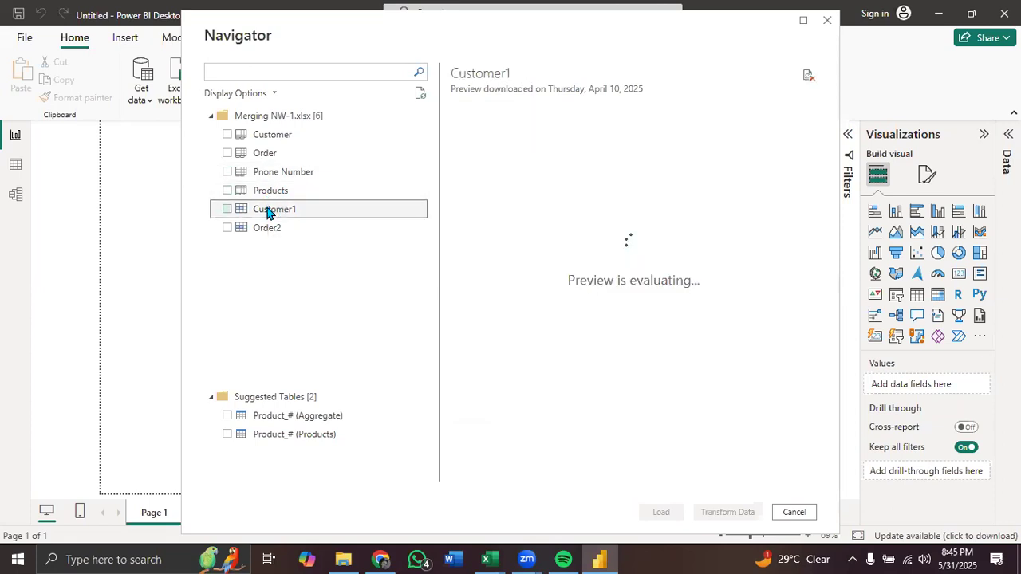
click(268, 229)
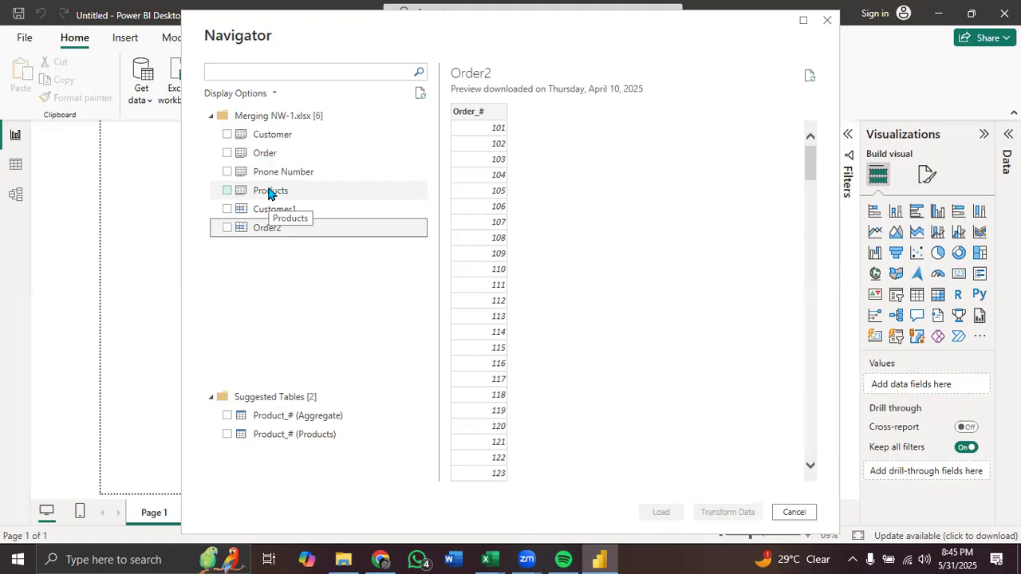
click(264, 134)
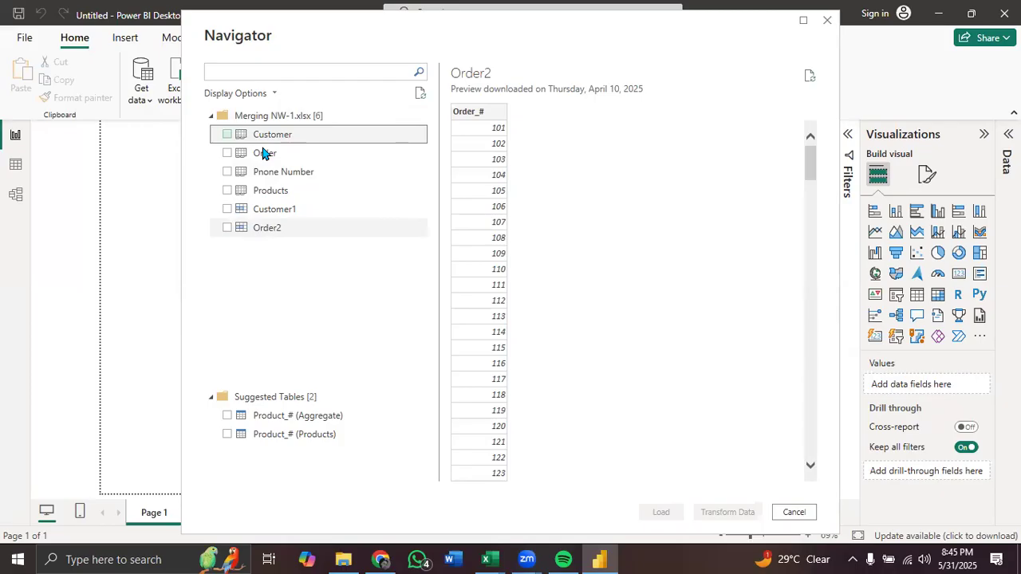
click(265, 154)
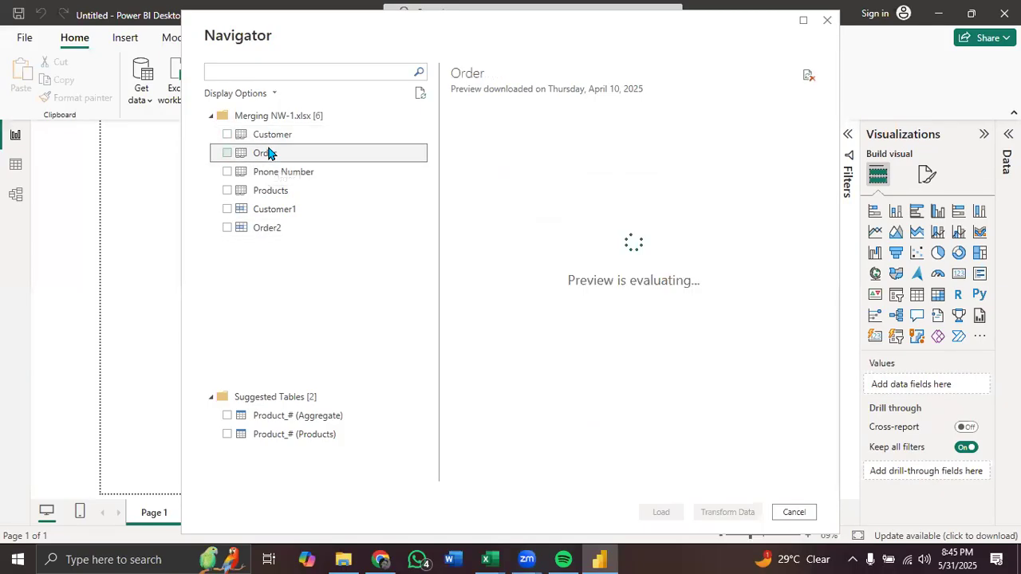
click(270, 173)
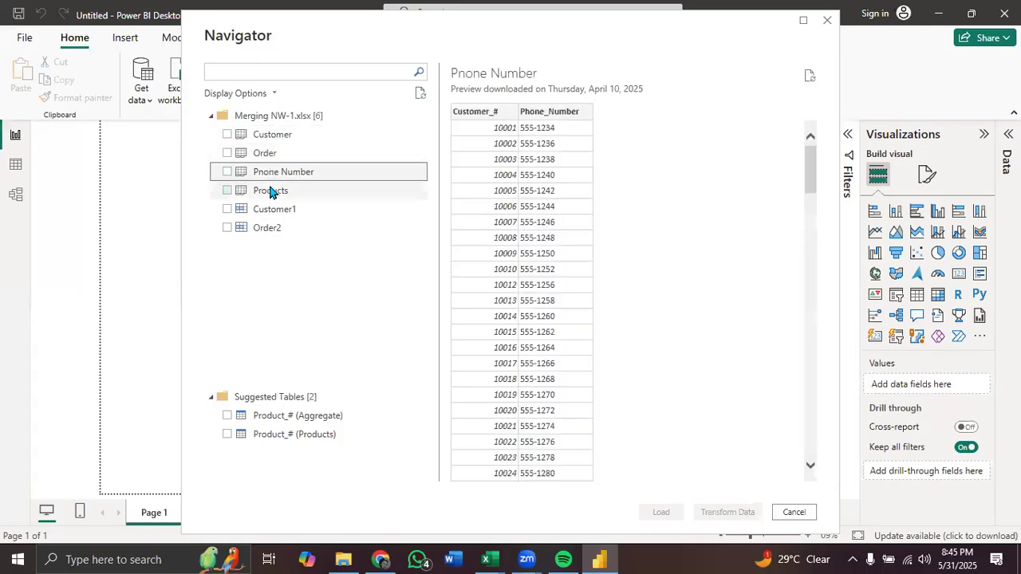
click(271, 192)
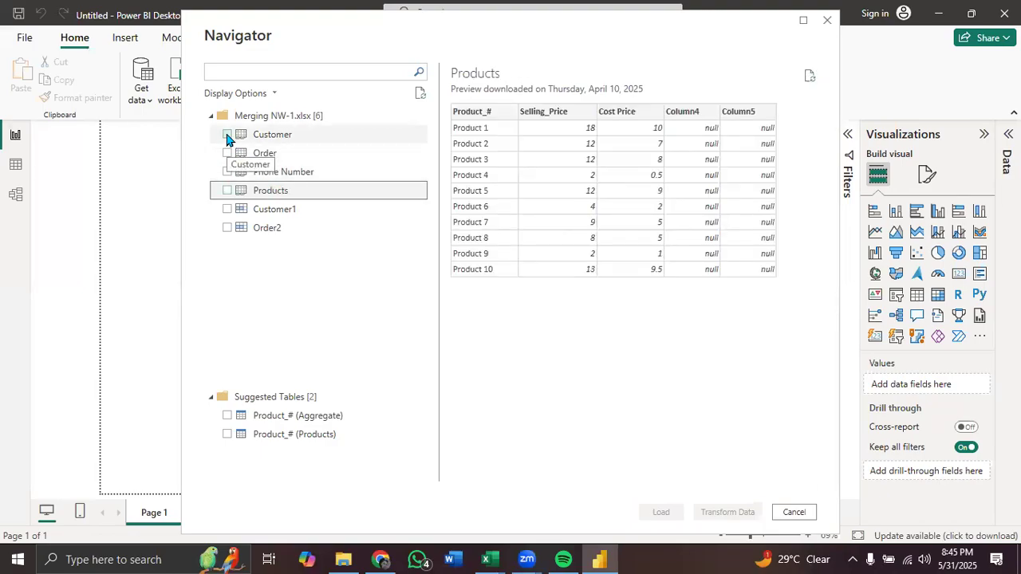
Step: Select the Customer, Order, Pnone Number and Products sheets for import and open them in the Power Query Editor to transform the data
click(227, 136)
click(227, 153)
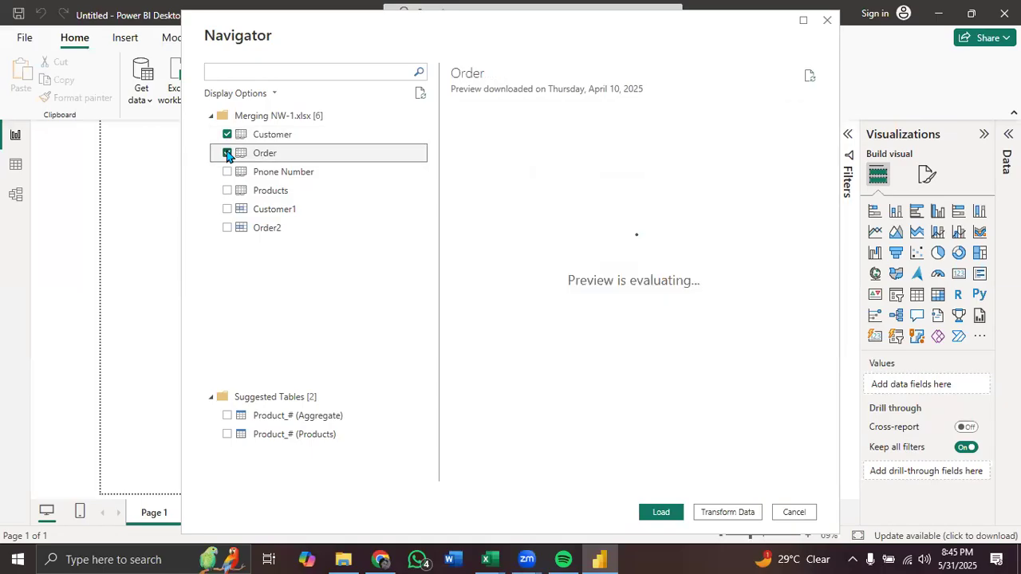
click(227, 172)
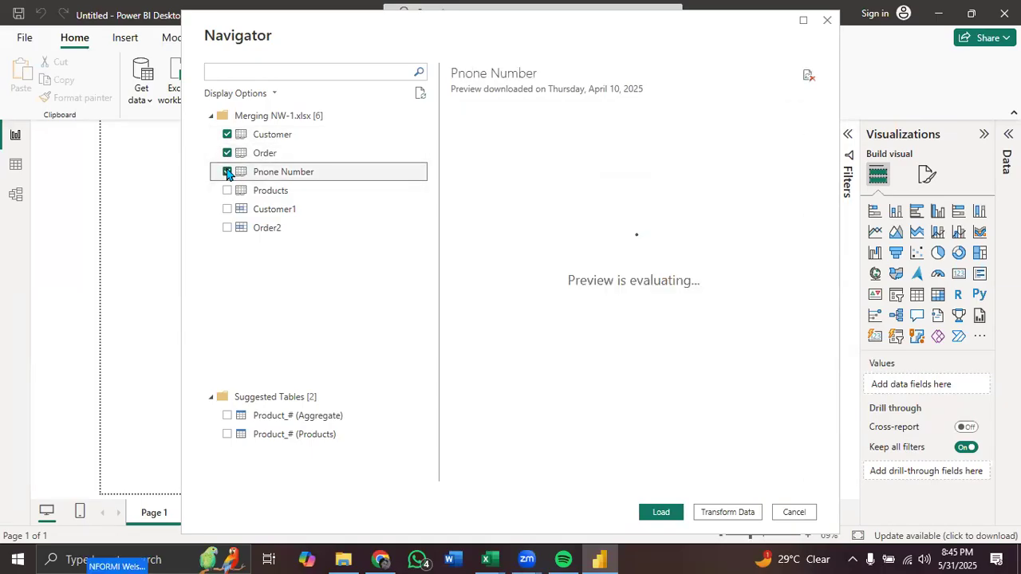
click(228, 191)
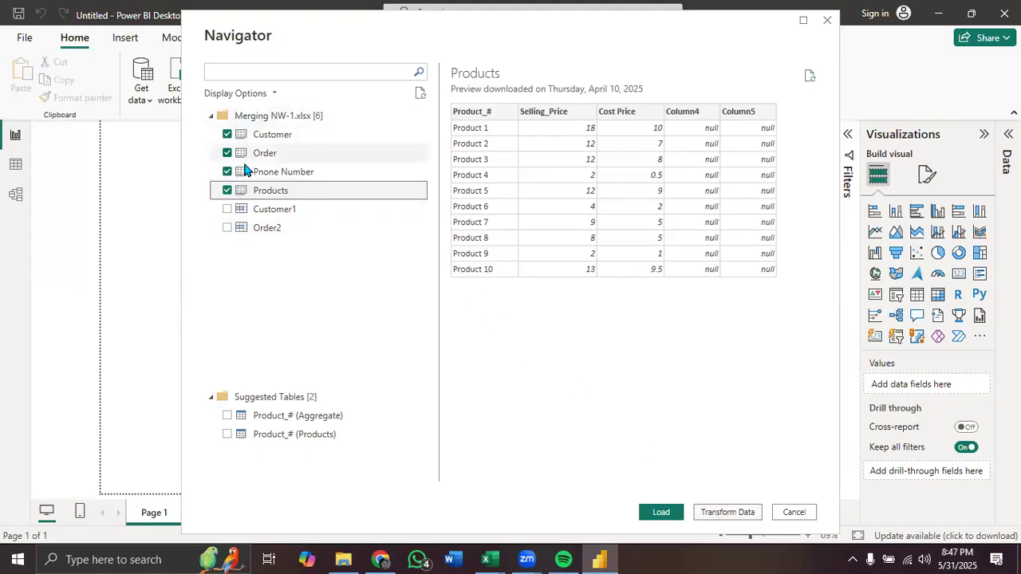
click(730, 512)
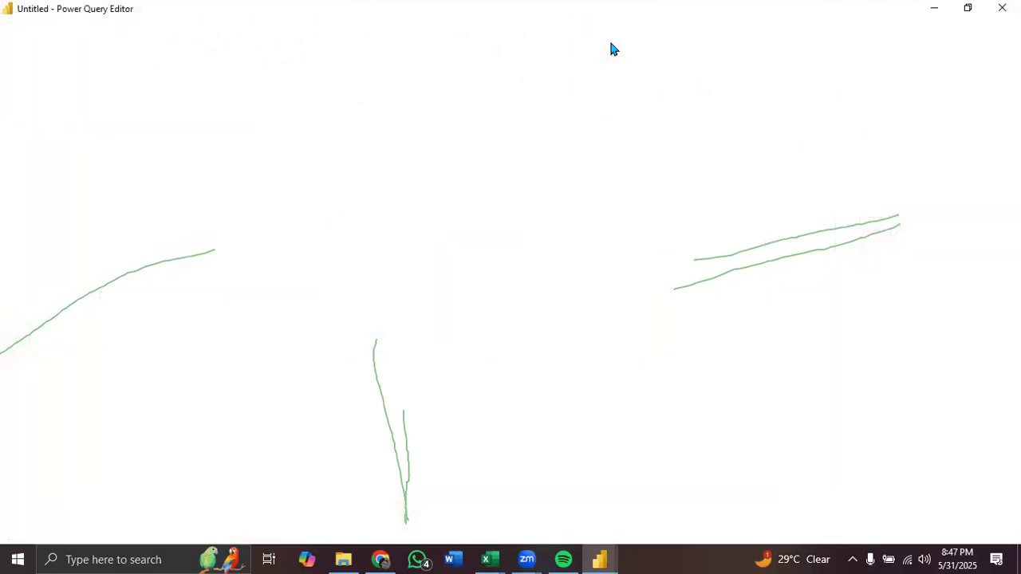
click(763, 58)
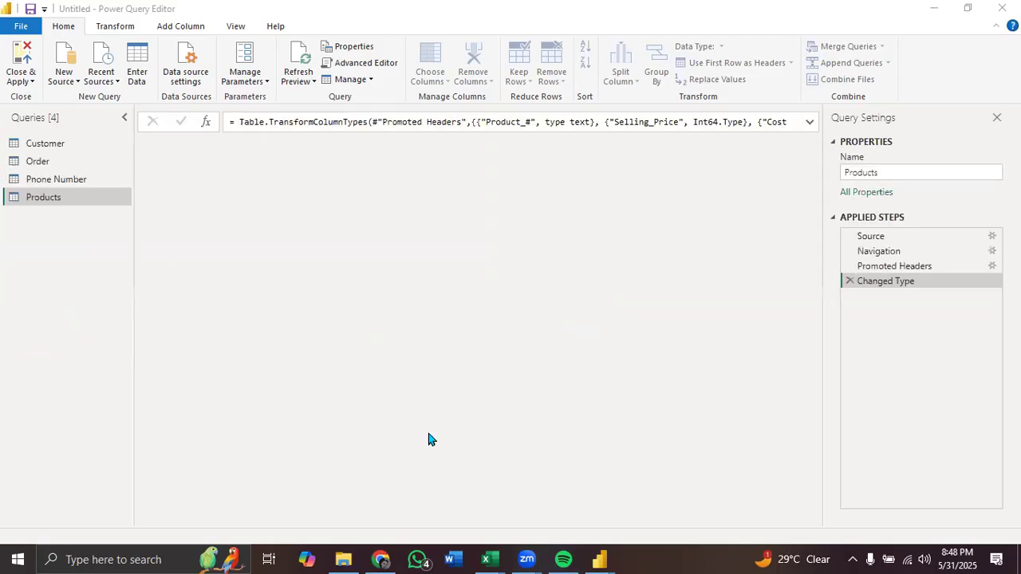
mouse_move(602, 559)
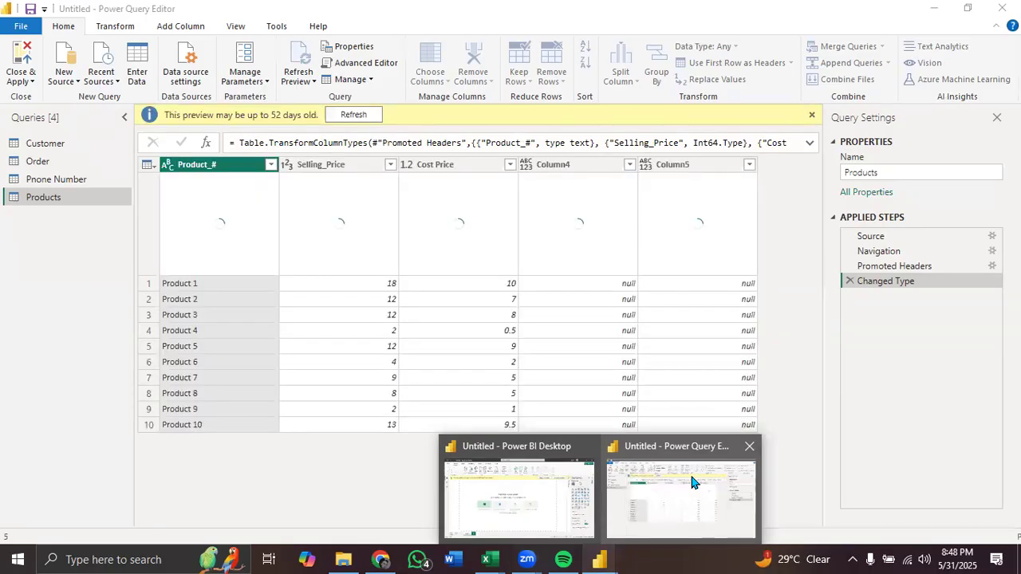
click(693, 482)
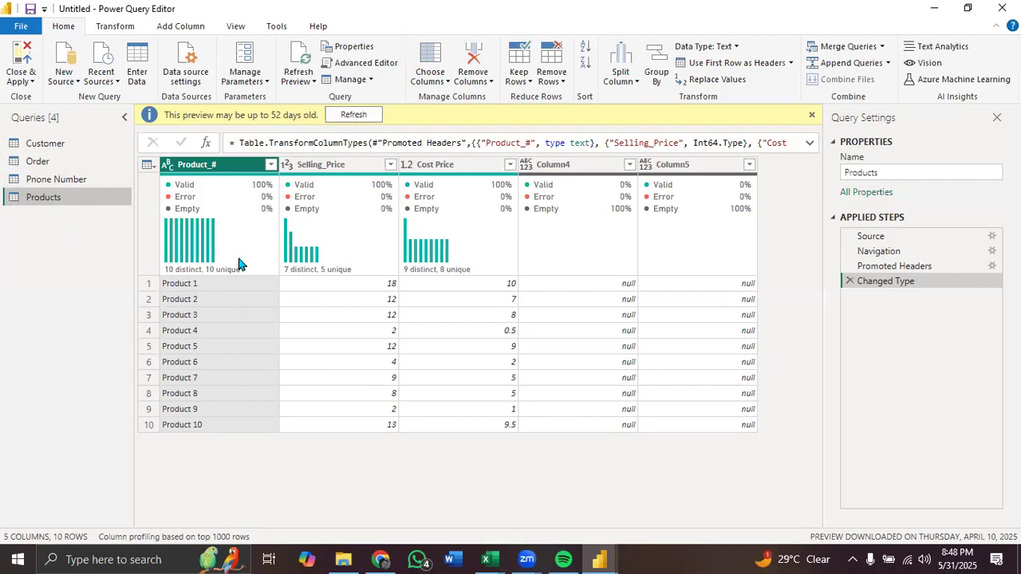
Step: Examine the column quality and distribution in the Pnone Number, Order and Customer queries, and check which data preview options are enabled
click(46, 182)
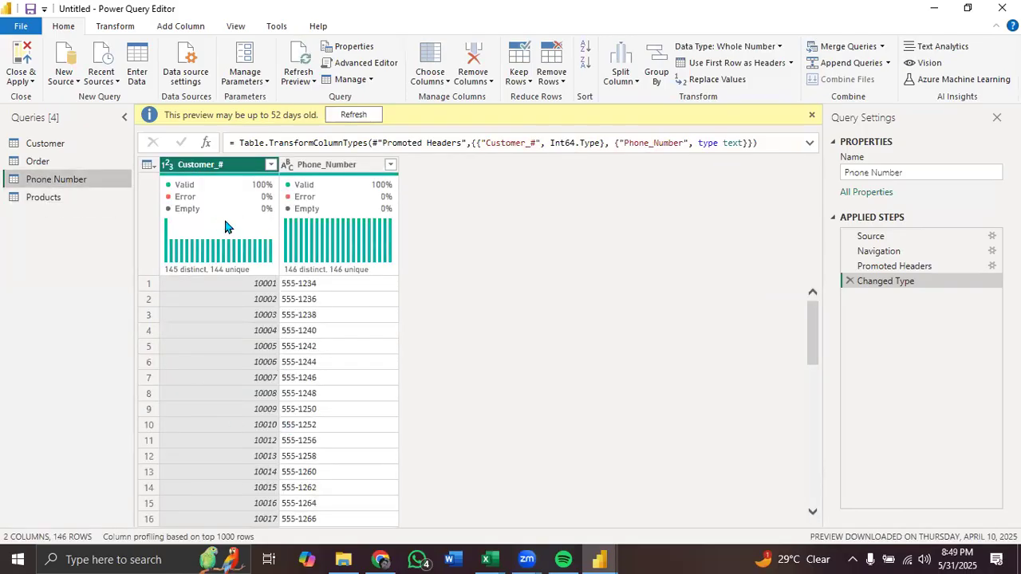
click(70, 163)
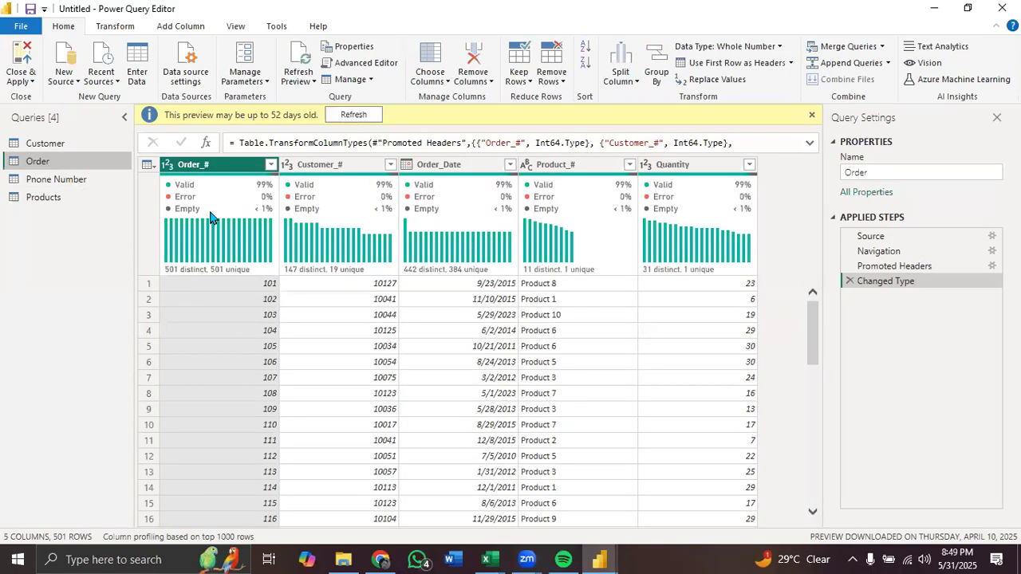
click(60, 148)
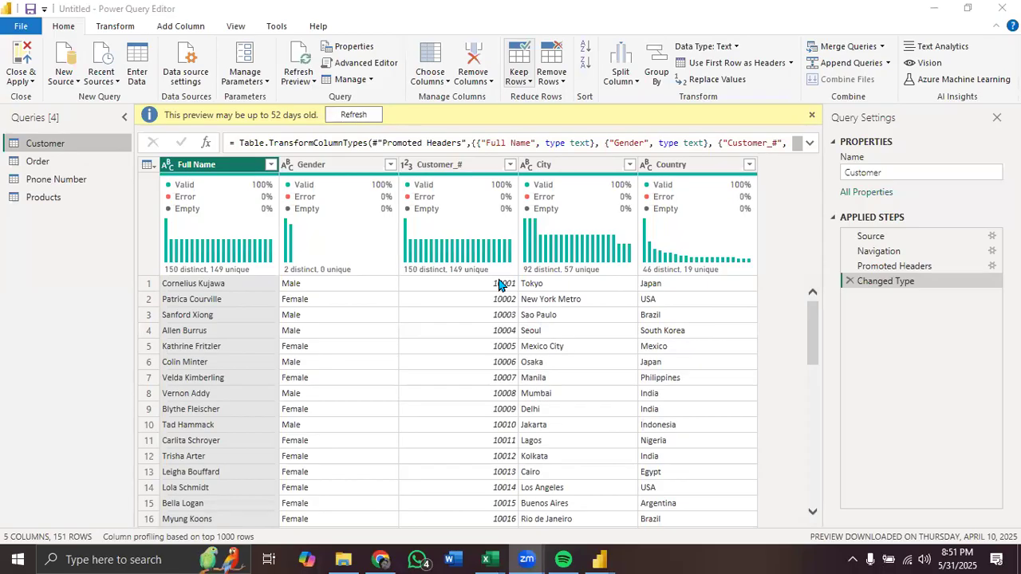
click(236, 33)
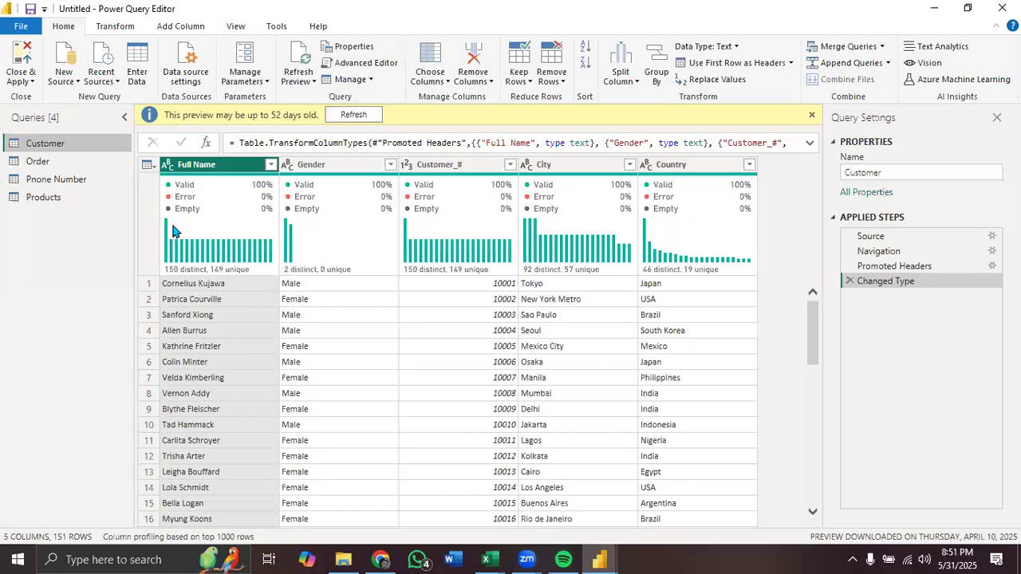
click(237, 28)
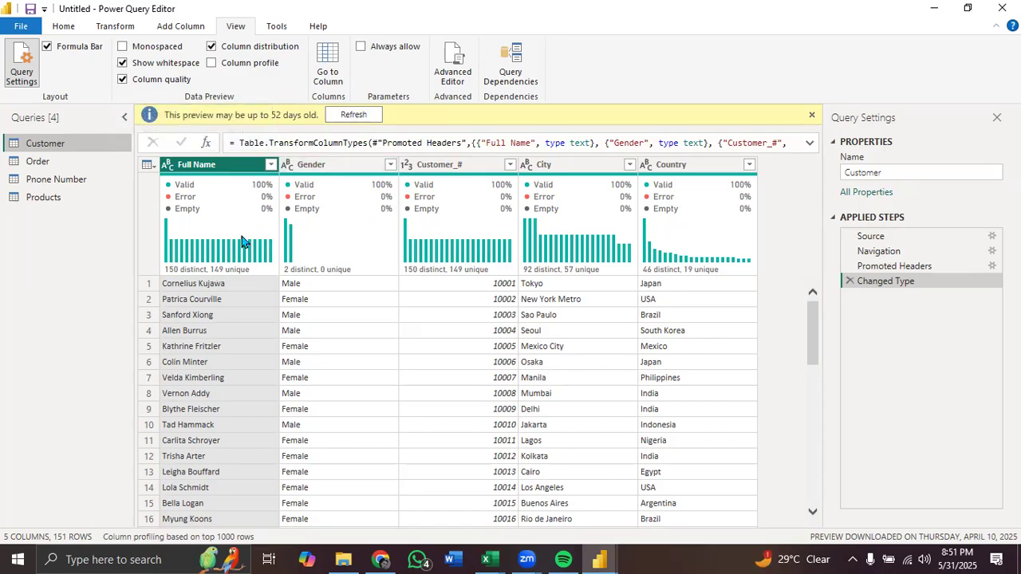
mouse_move(202, 265)
click(67, 27)
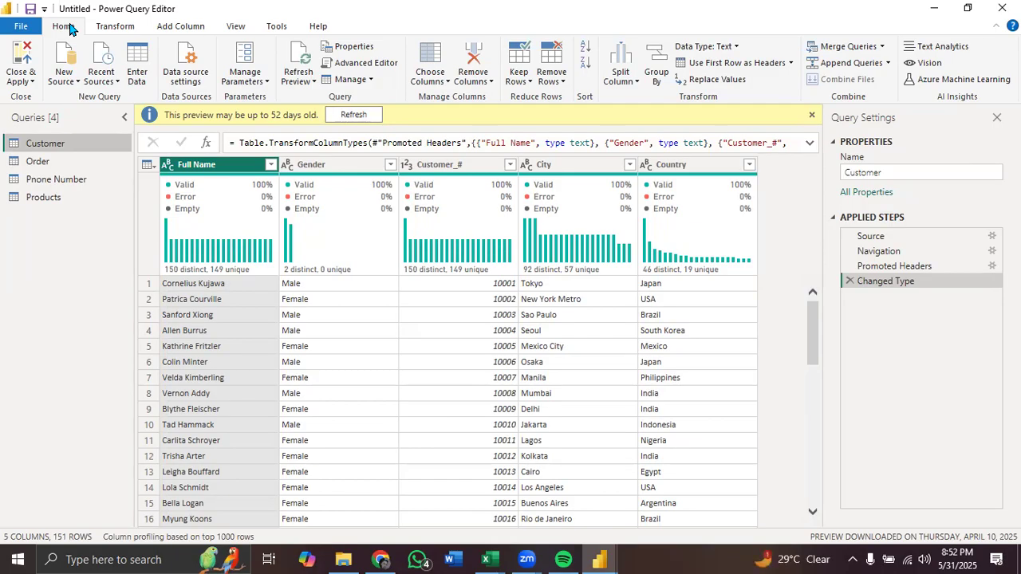
Step: Delete the Changed Type step from the applied steps of the Order query
click(37, 162)
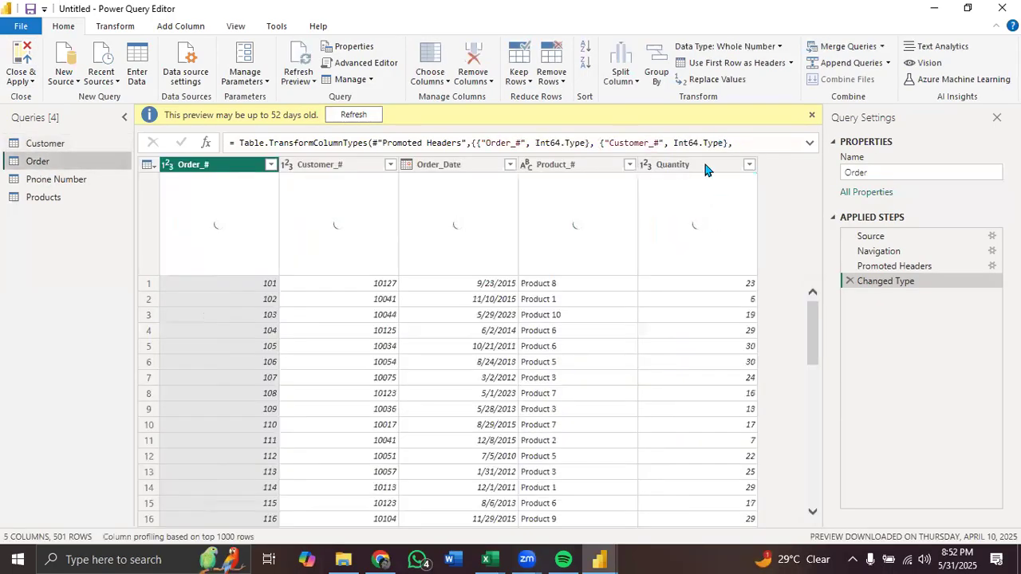
click(678, 166)
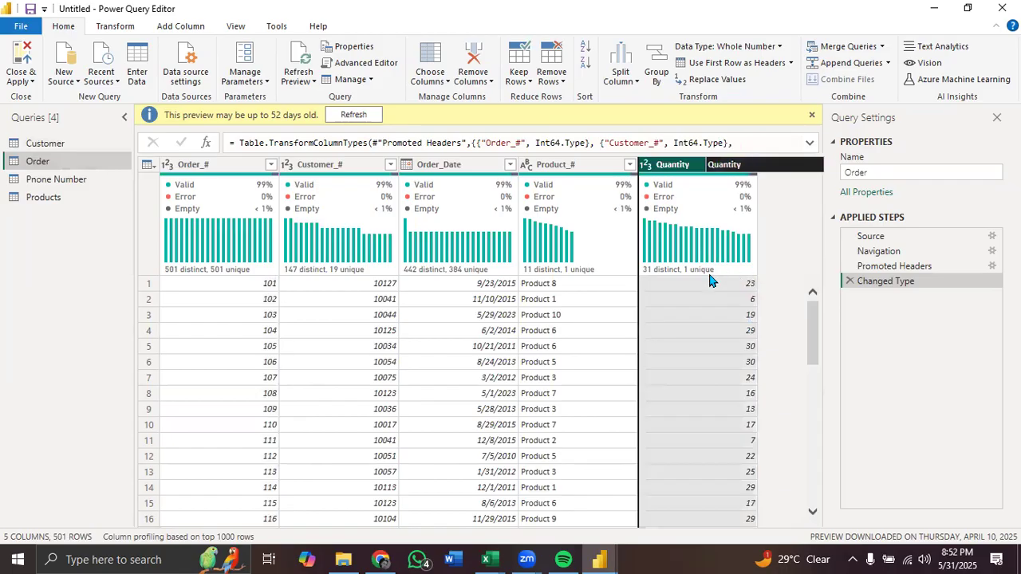
mouse_move(684, 278)
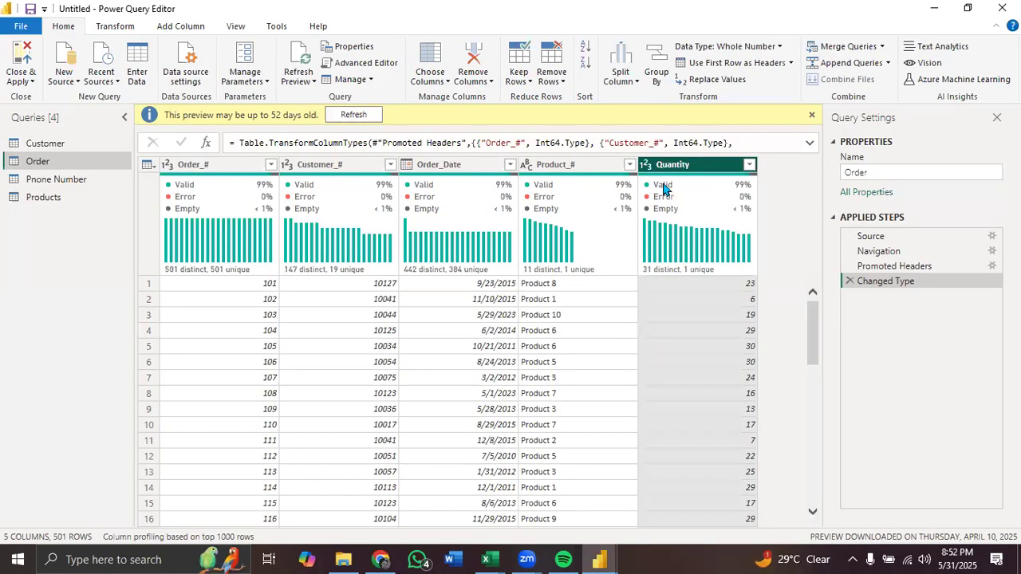
mouse_move(663, 184)
mouse_move(849, 281)
click(851, 282)
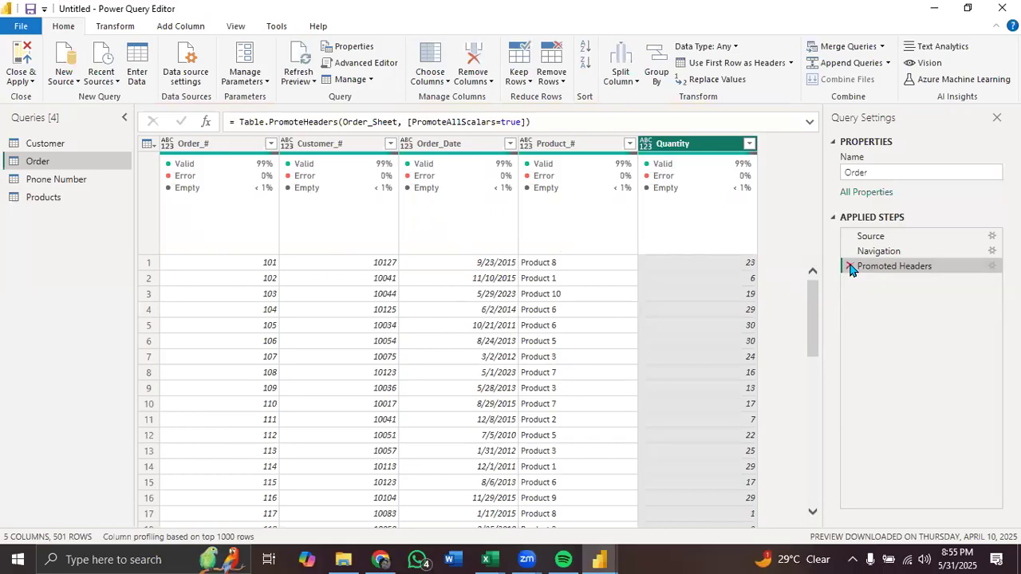
Step: Redo the Order query's header promotion by deleting Promoted Headers, using the first row as headers again and removing the Changed Type step
click(851, 268)
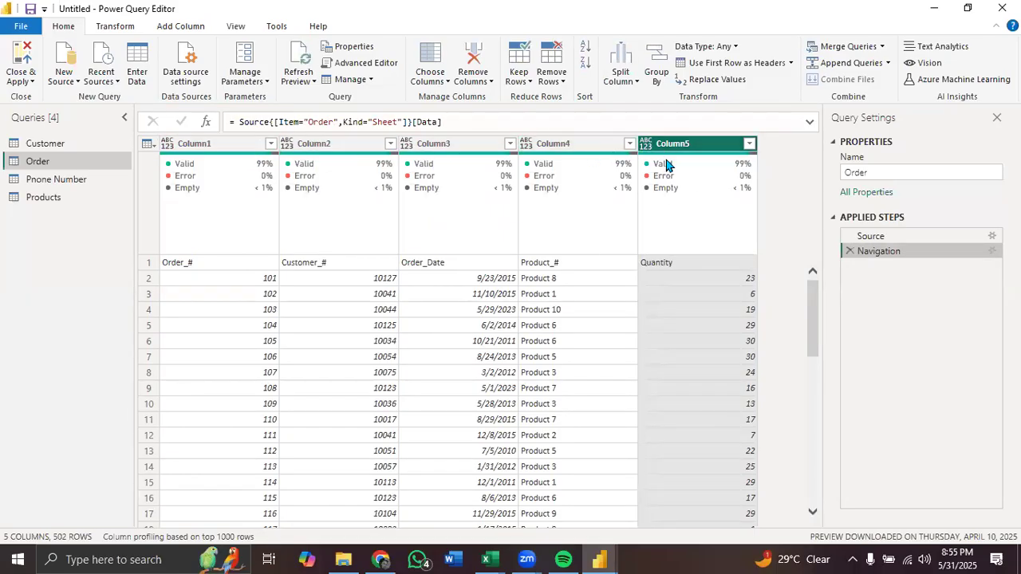
mouse_move(666, 164)
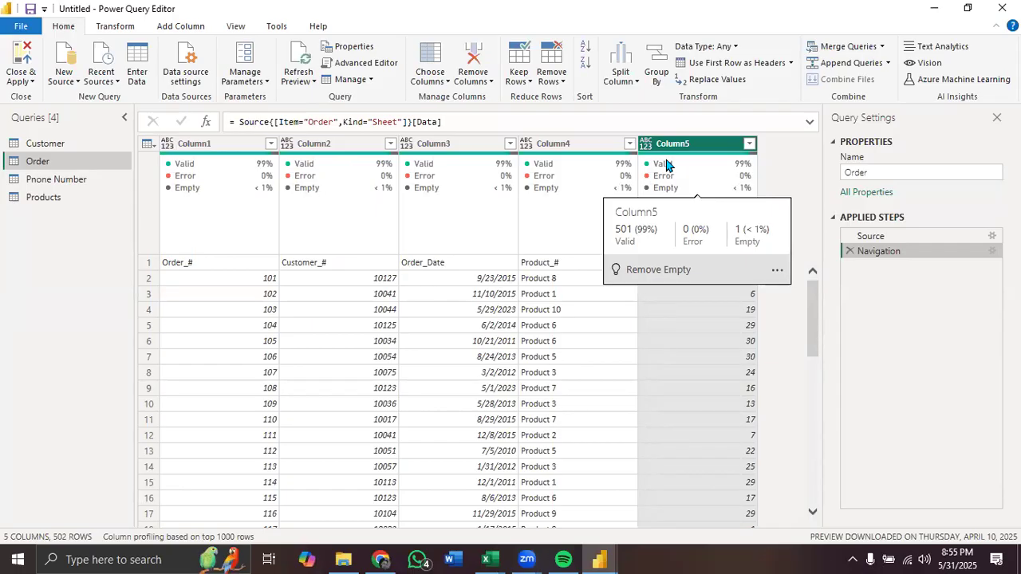
click(149, 264)
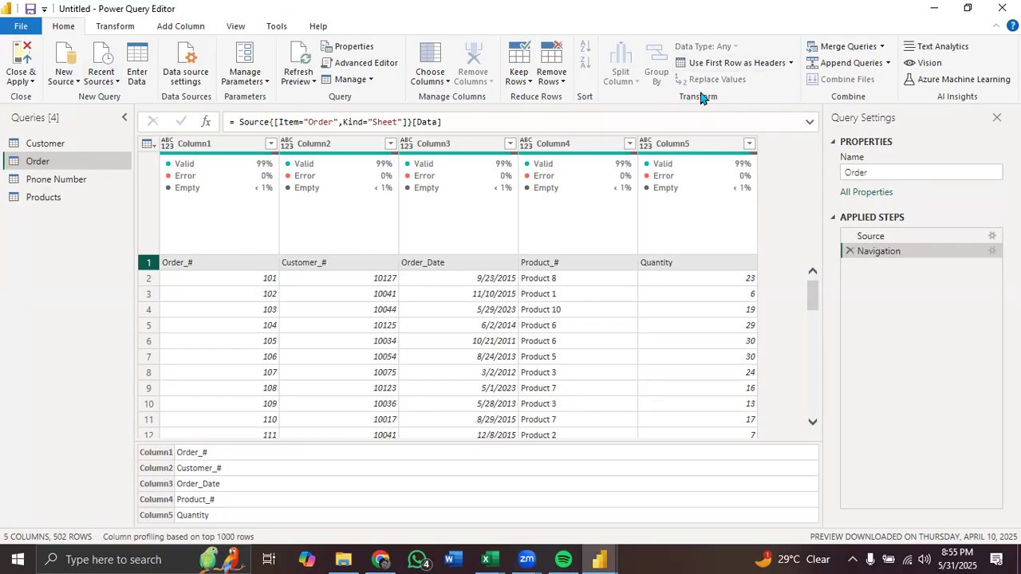
click(756, 63)
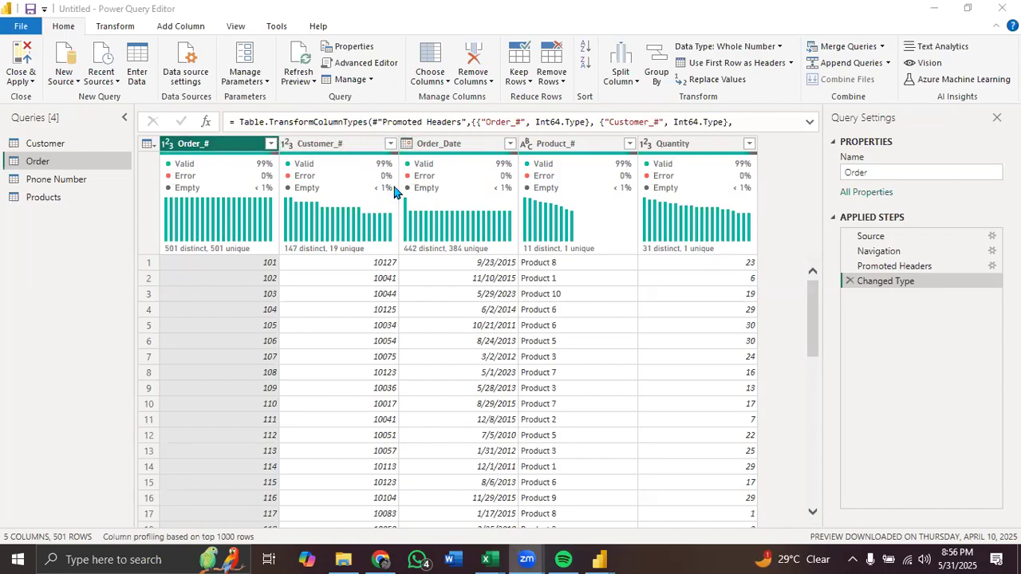
click(850, 280)
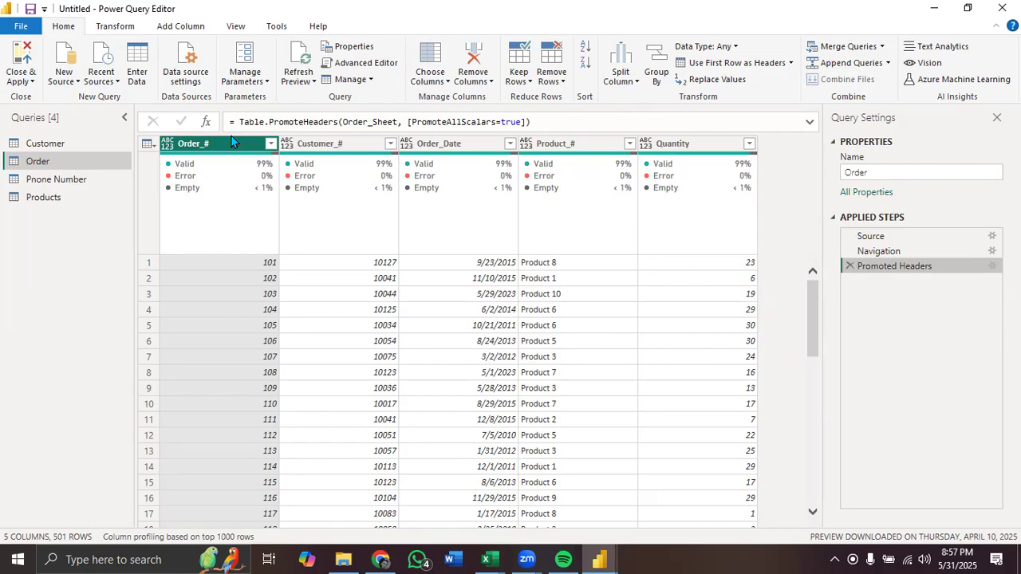
click(166, 149)
click(359, 227)
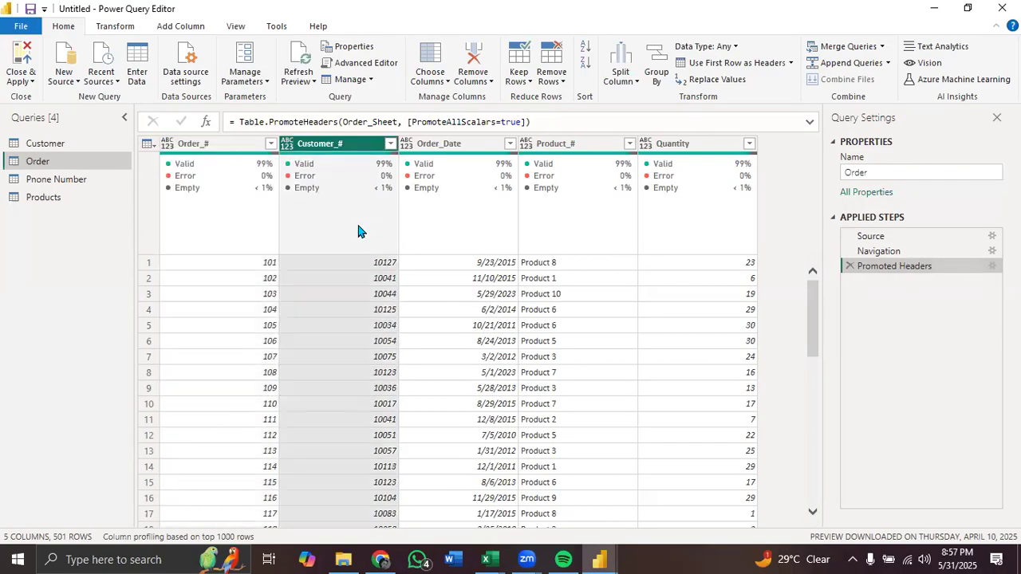
click(189, 144)
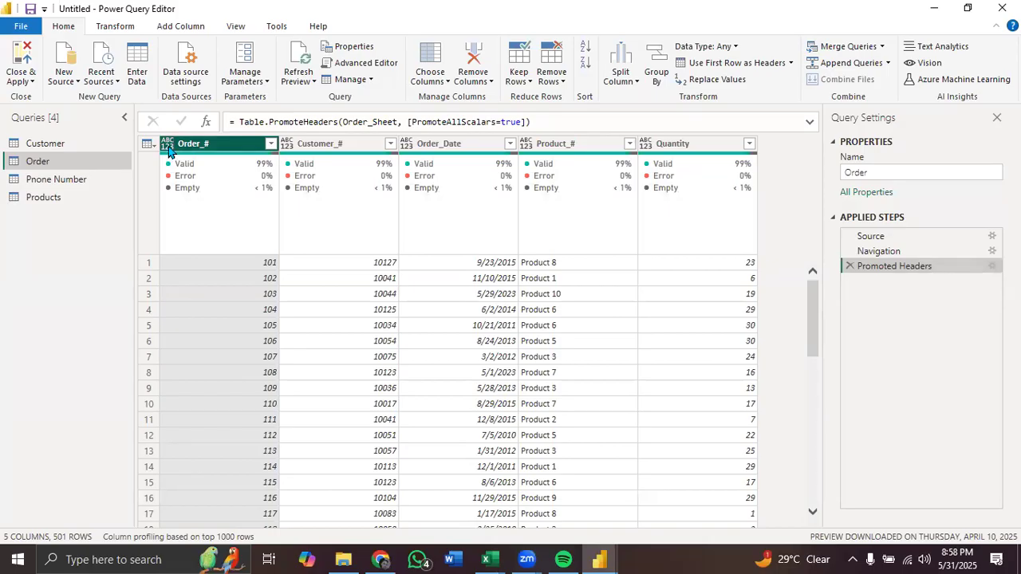
click(168, 150)
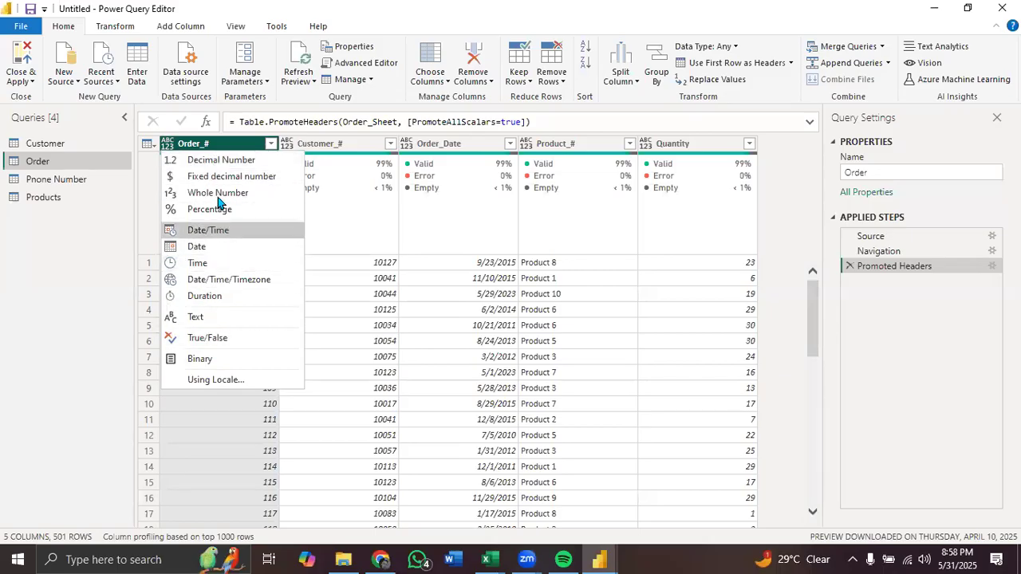
click(351, 206)
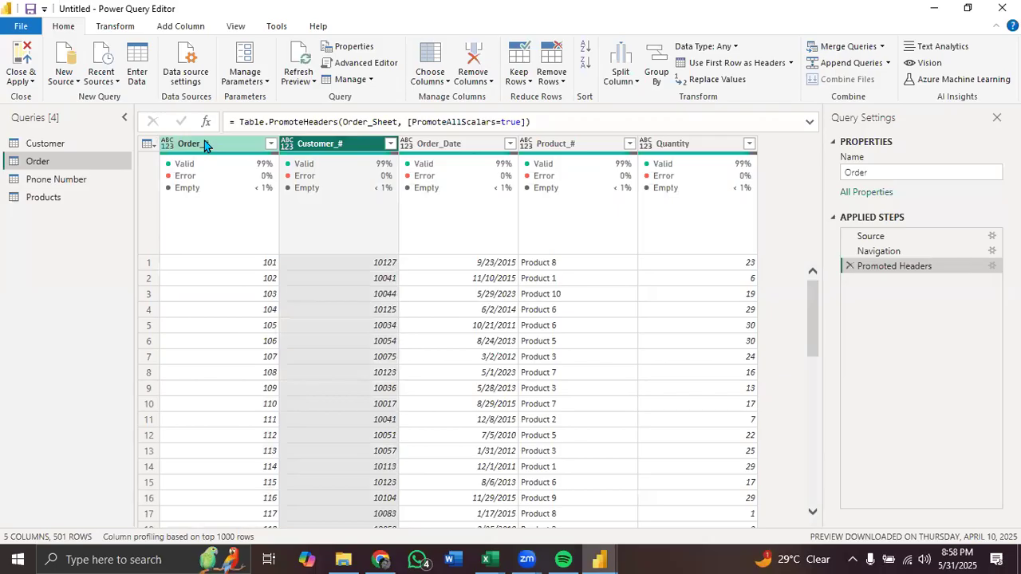
Step: Set the data type of the Order query's Order_# column to Text and check its value distribution
click(167, 146)
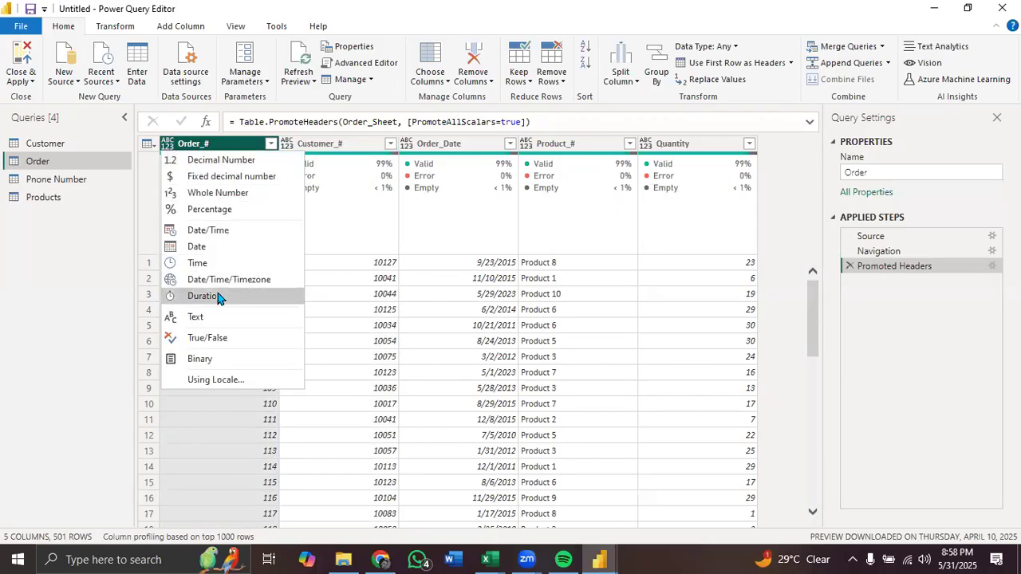
click(196, 316)
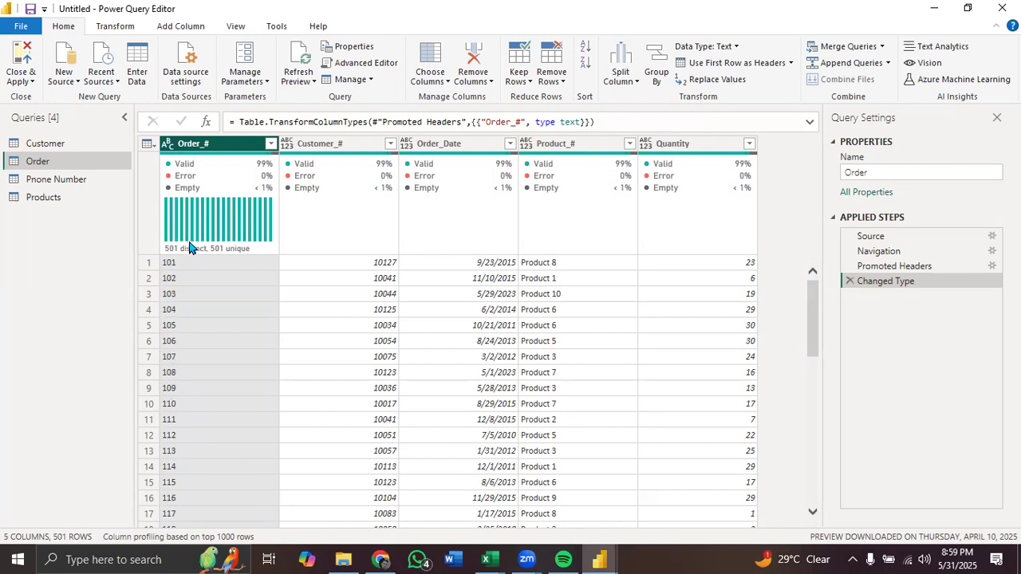
mouse_move(189, 248)
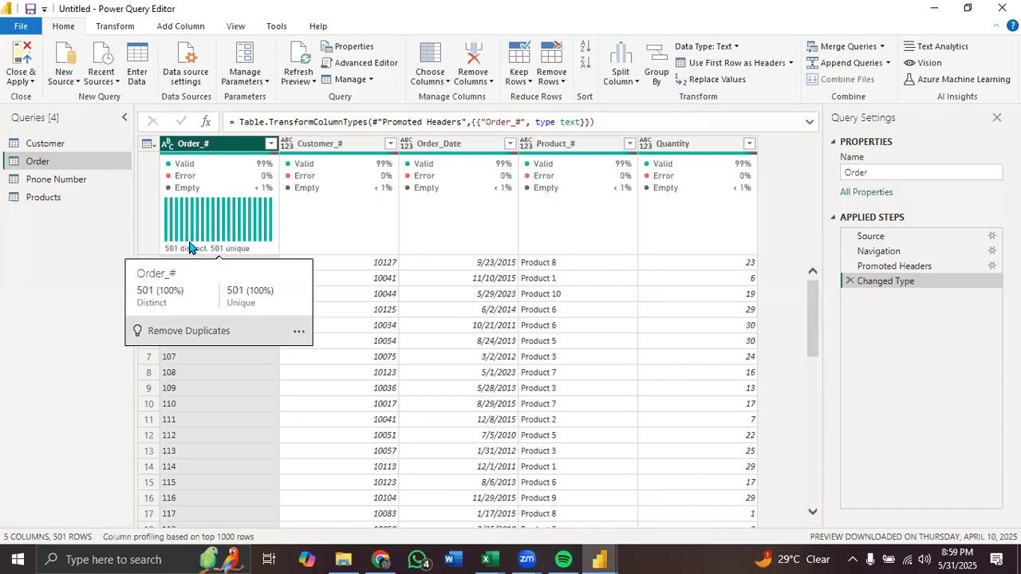
Step: Run automatic data type detection on the Order_# column of the Order query
click(115, 26)
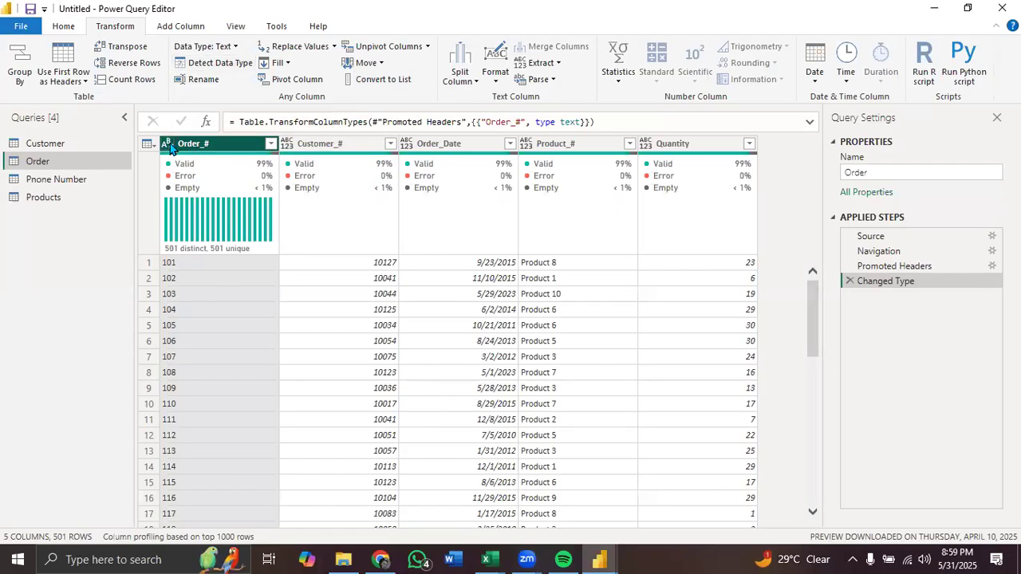
click(220, 65)
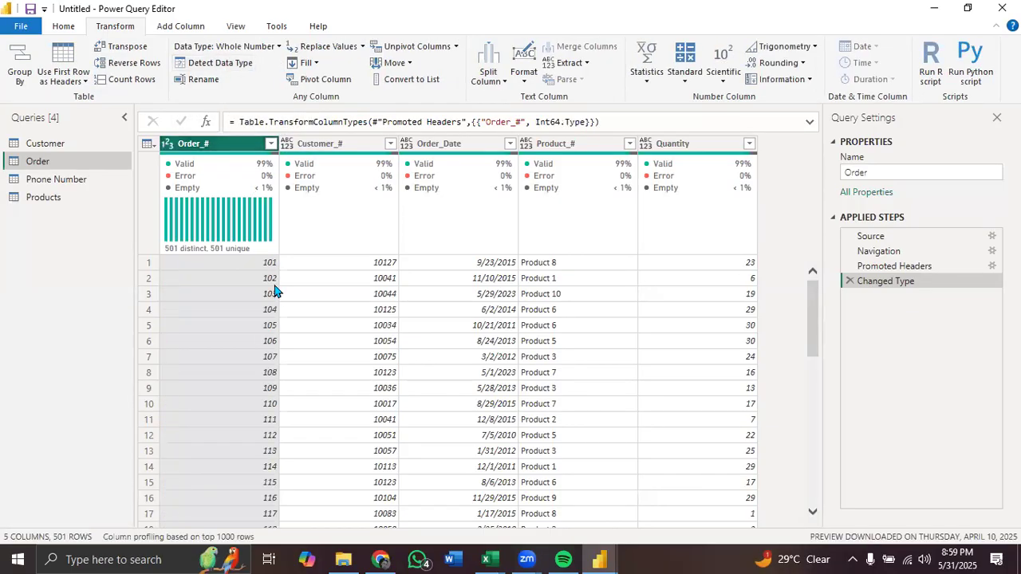
mouse_move(271, 270)
Step: Set the data type of the Order_Date column in the Order query to Date
click(443, 148)
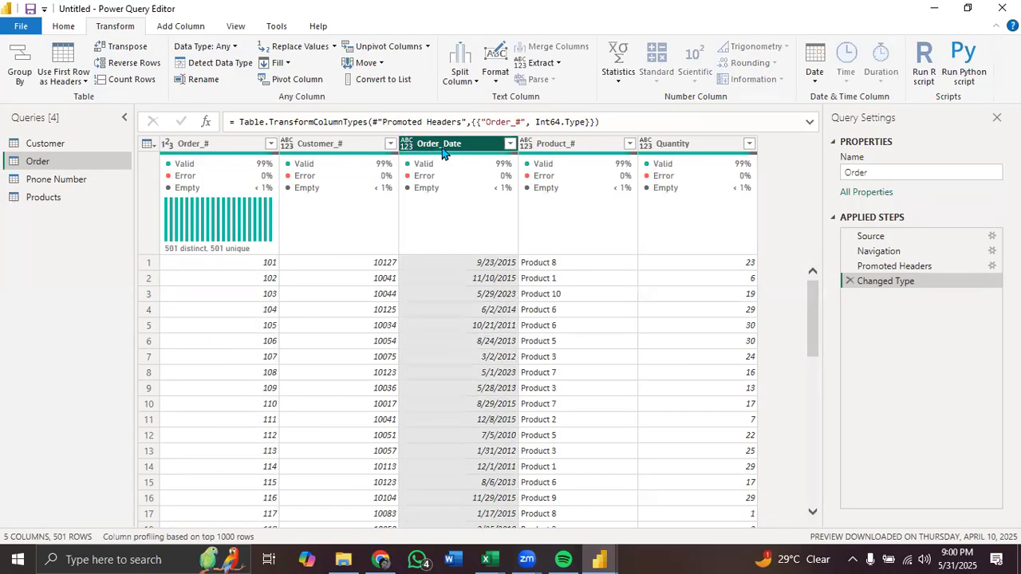
click(705, 143)
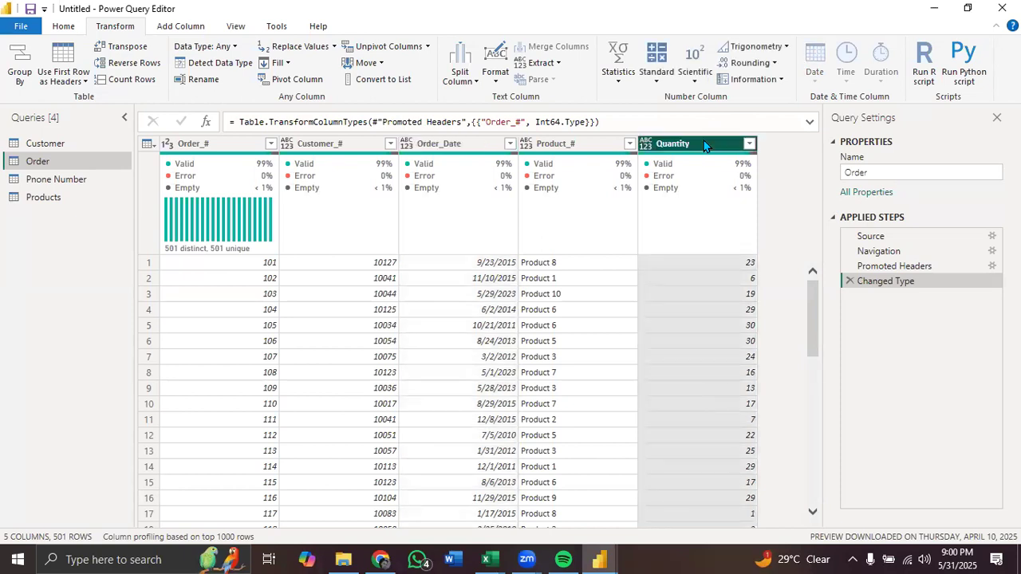
click(438, 148)
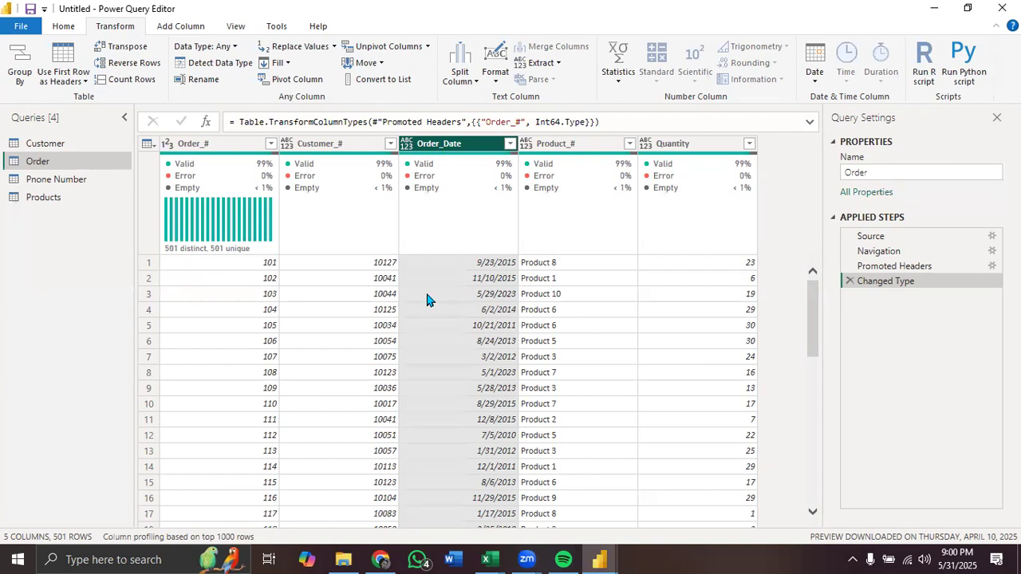
click(406, 147)
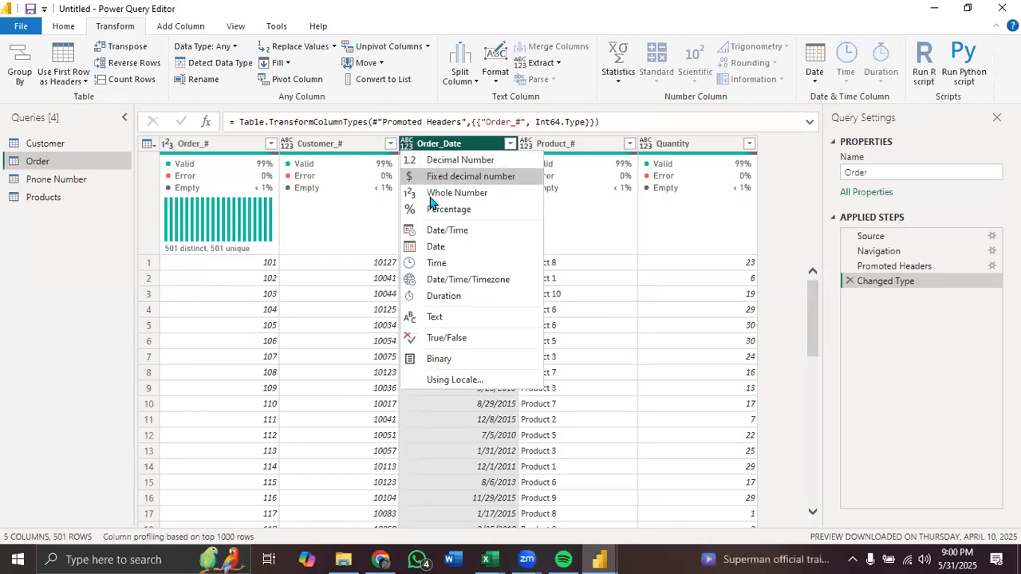
click(445, 249)
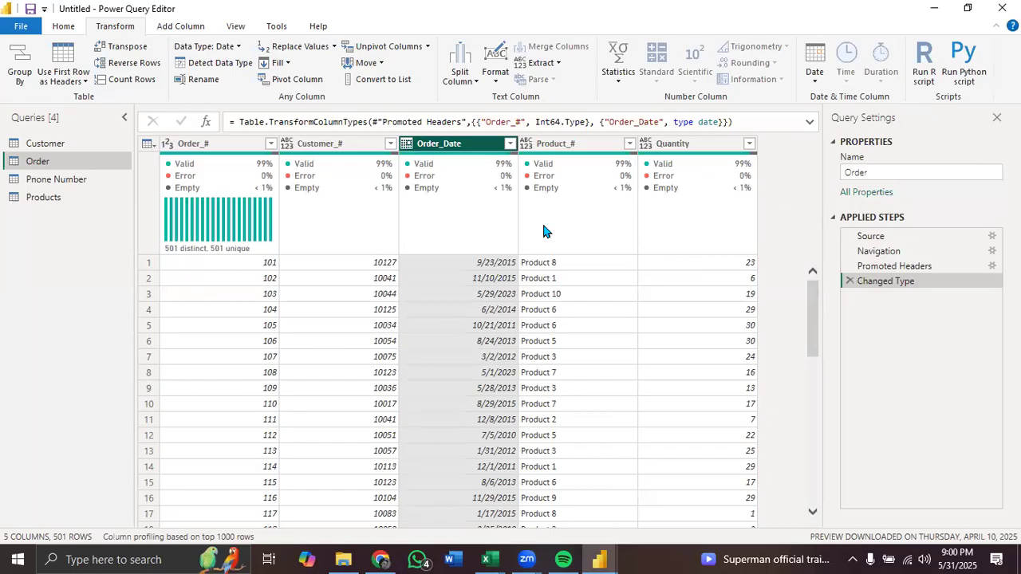
Step: Run automatic data type detection on the Customer_# column, and on Product_# and Quantity together, in the Order query
click(368, 150)
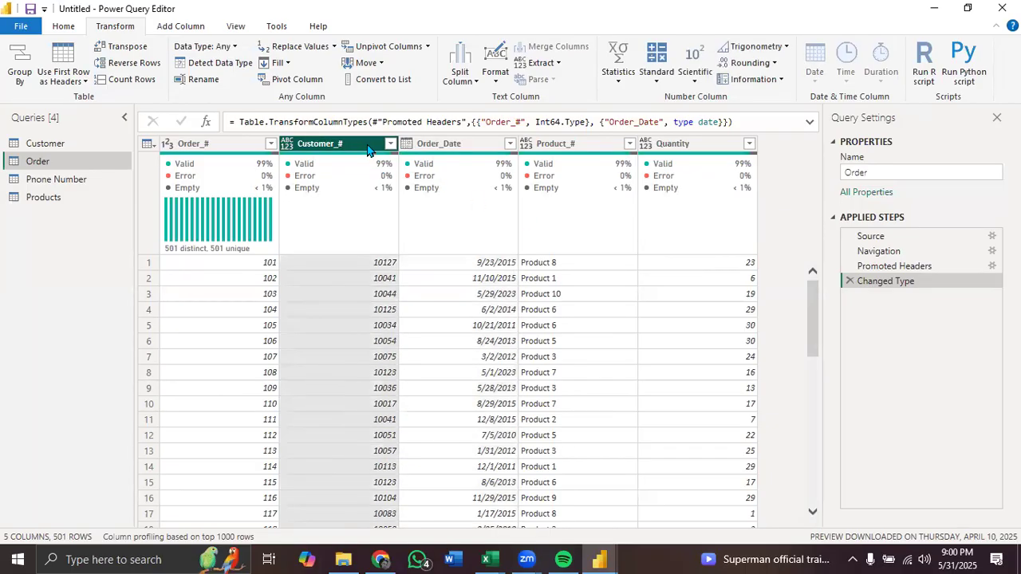
click(227, 64)
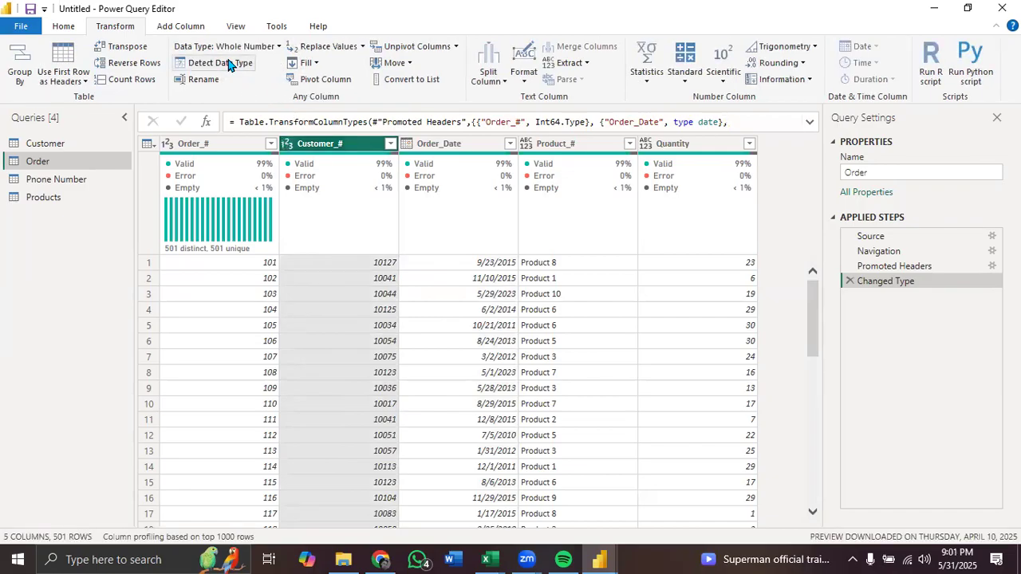
click(550, 145)
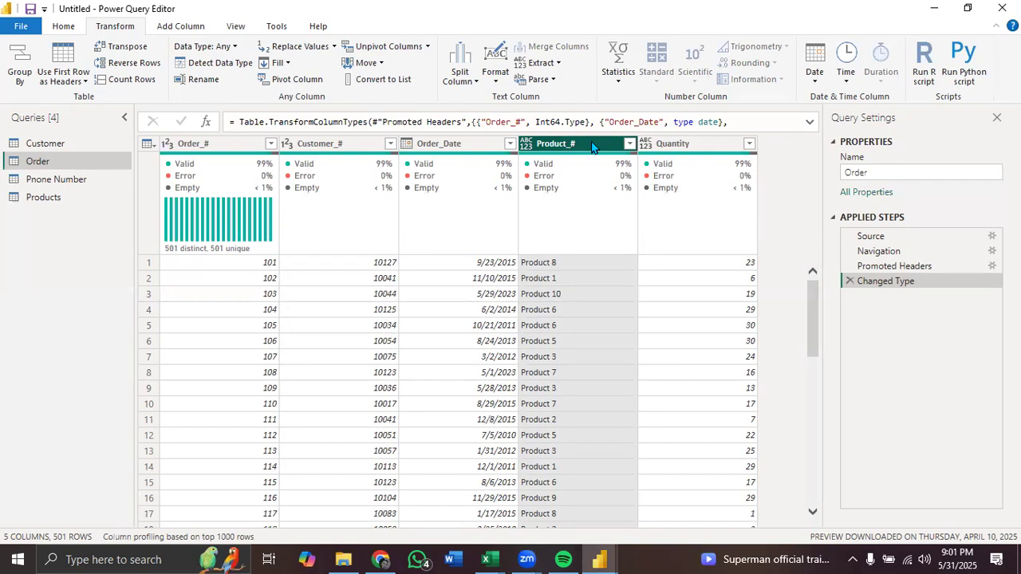
ctrl+click(691, 145)
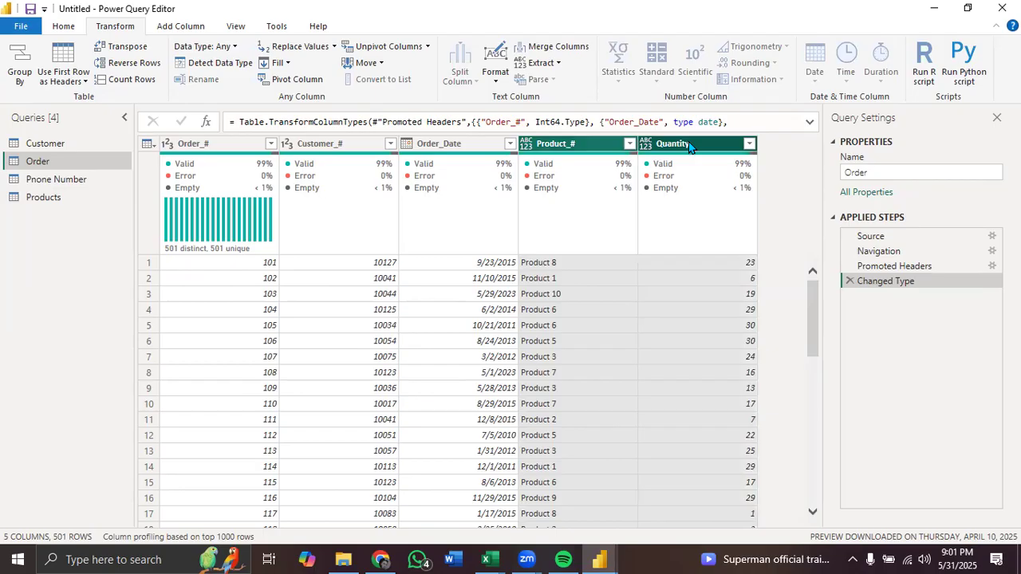
click(216, 64)
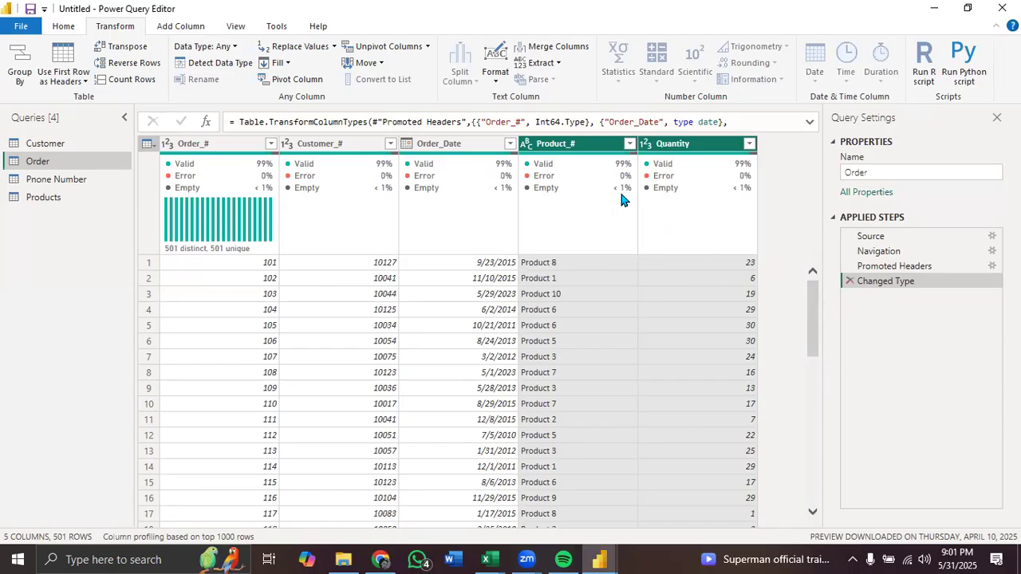
mouse_move(623, 201)
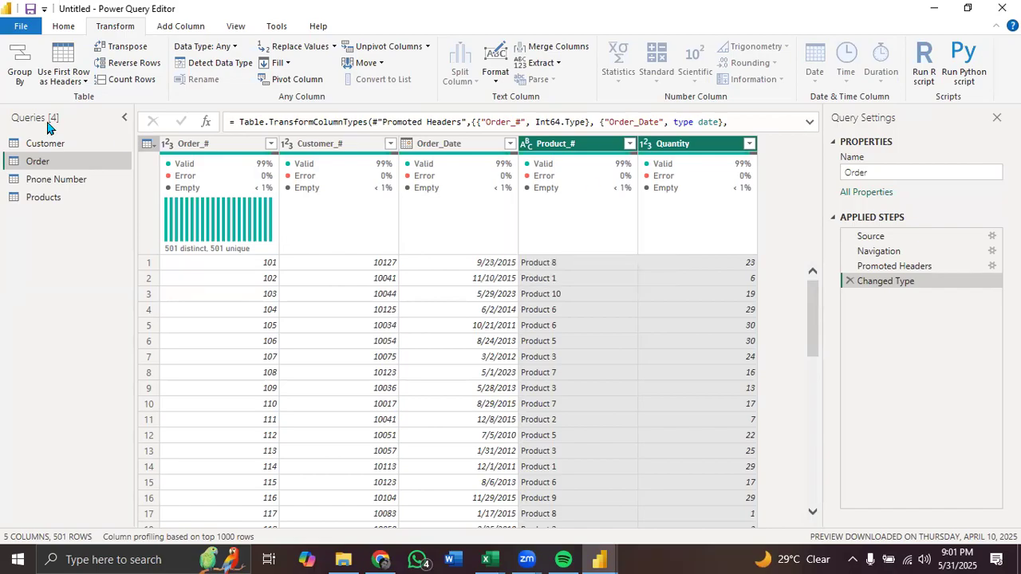
Step: Examine the column types and quality in the Pnone Number and Products queries, including the Cost Price values, Column4 and Column5
click(60, 183)
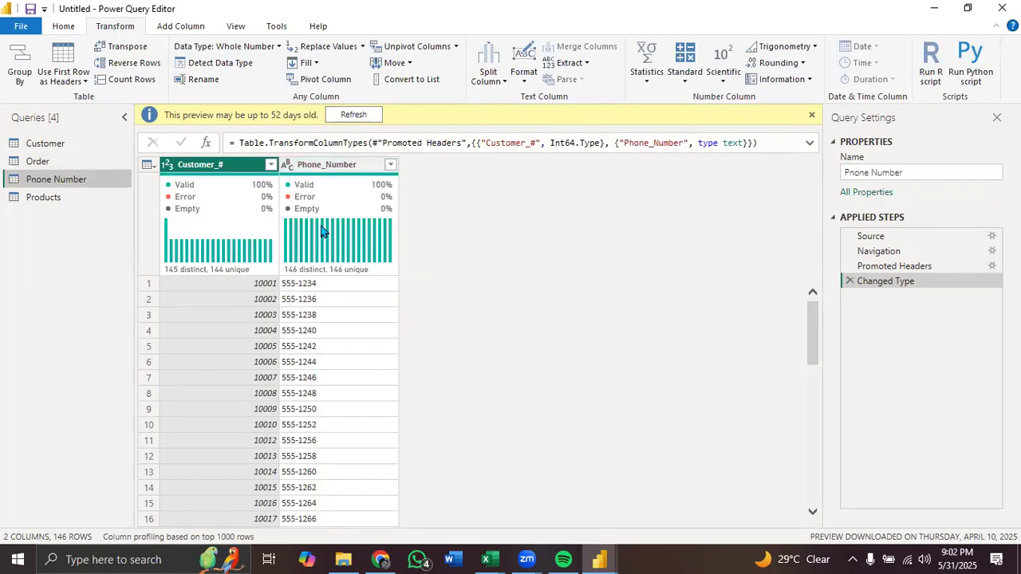
mouse_move(323, 231)
click(91, 198)
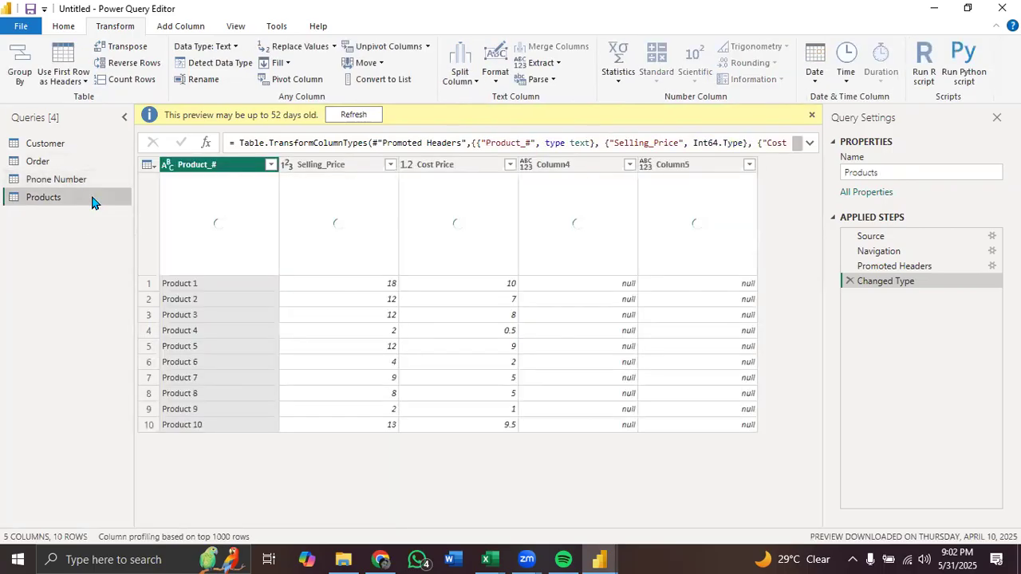
click(206, 169)
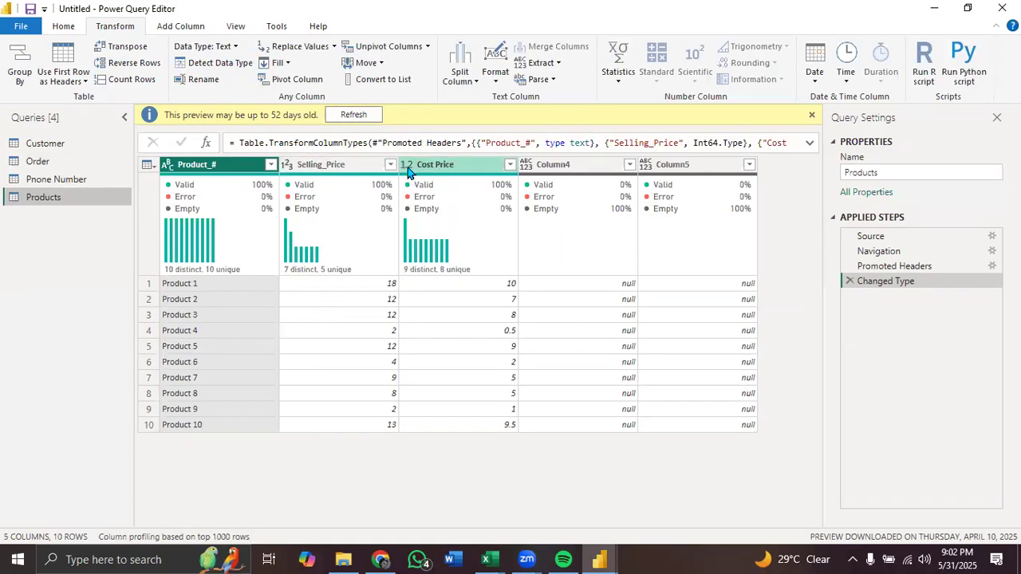
click(507, 332)
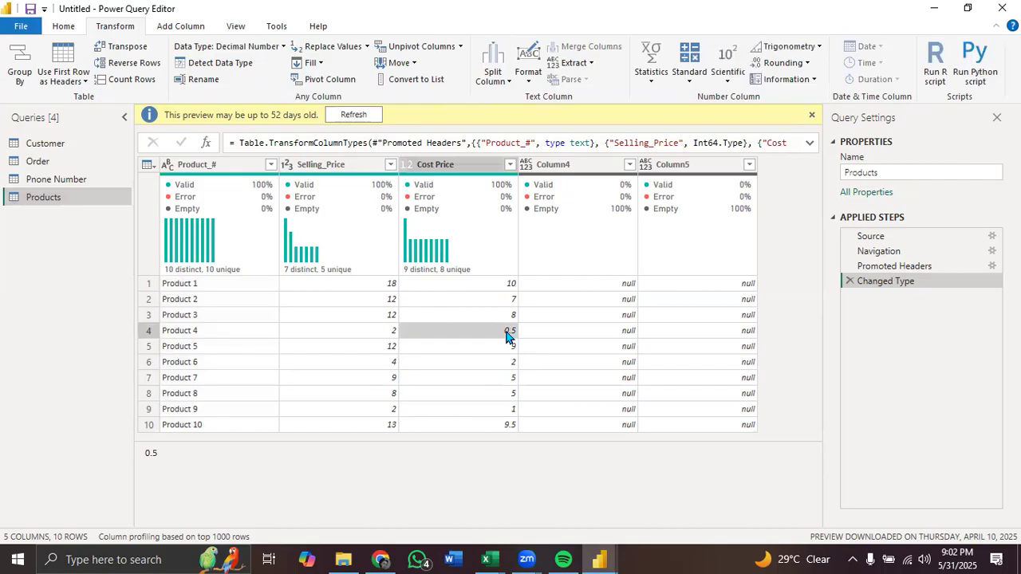
click(491, 427)
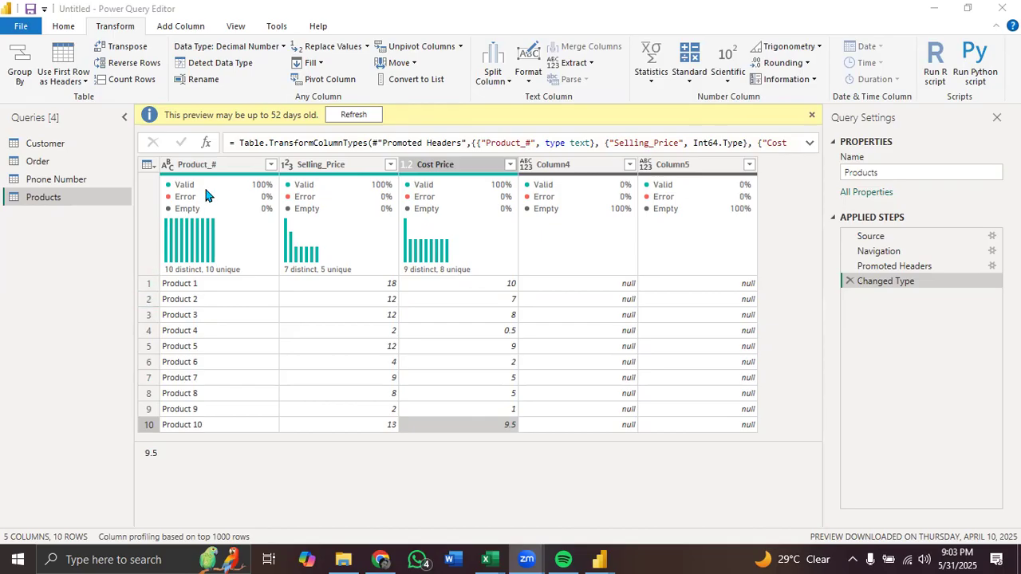
click(437, 166)
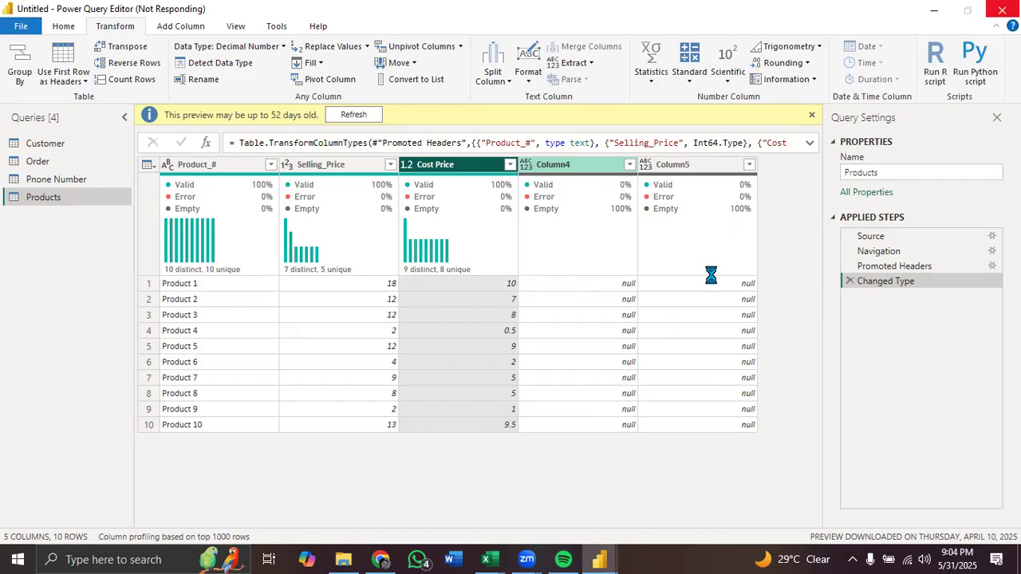
click(713, 283)
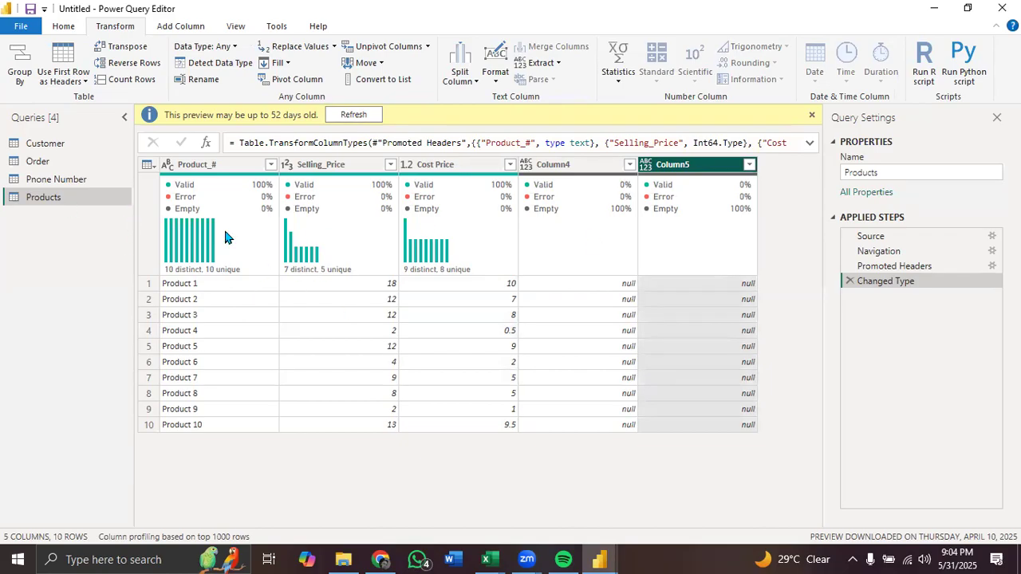
mouse_move(225, 236)
mouse_move(431, 192)
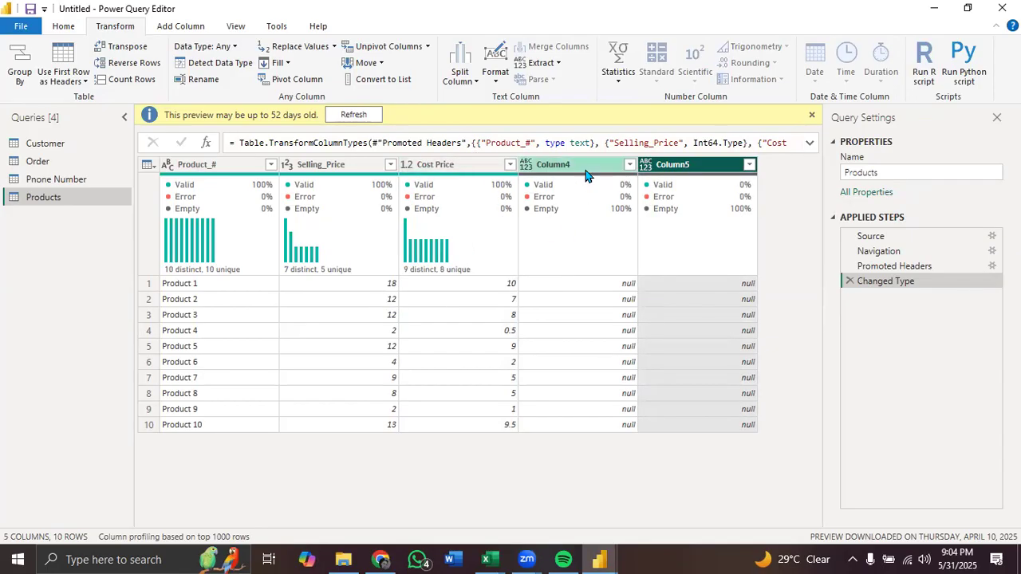
mouse_move(607, 214)
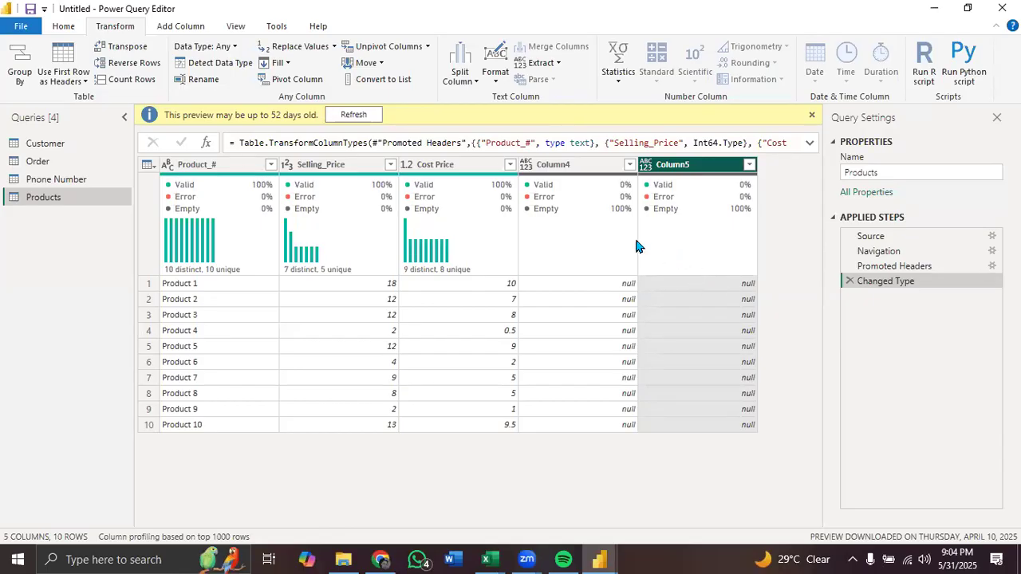
click(547, 169)
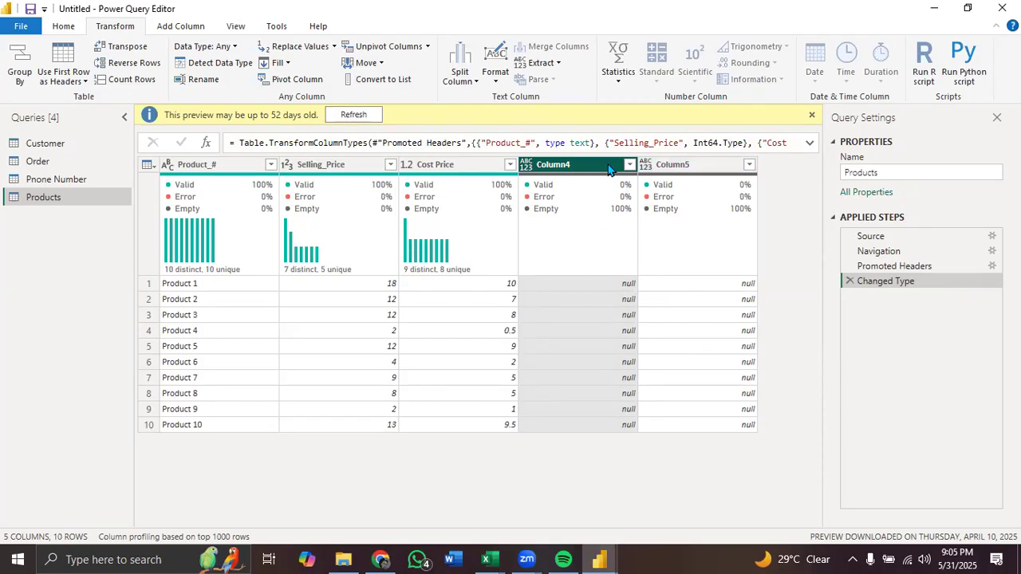
Step: Try removing Column4 and Column5 from the Products query, and delete the resulting Removed Columns step
ctrl+click(669, 167)
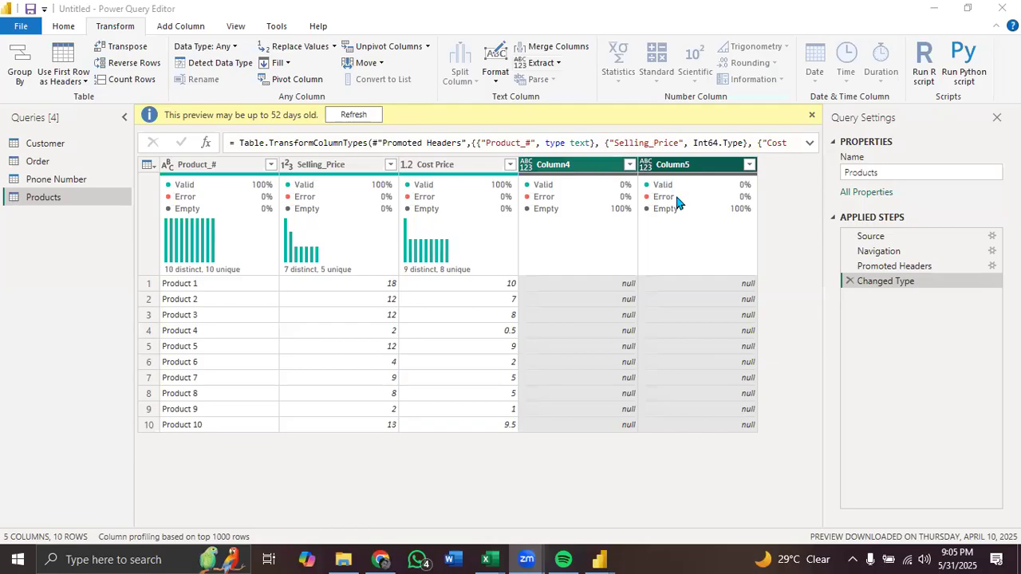
click(576, 164)
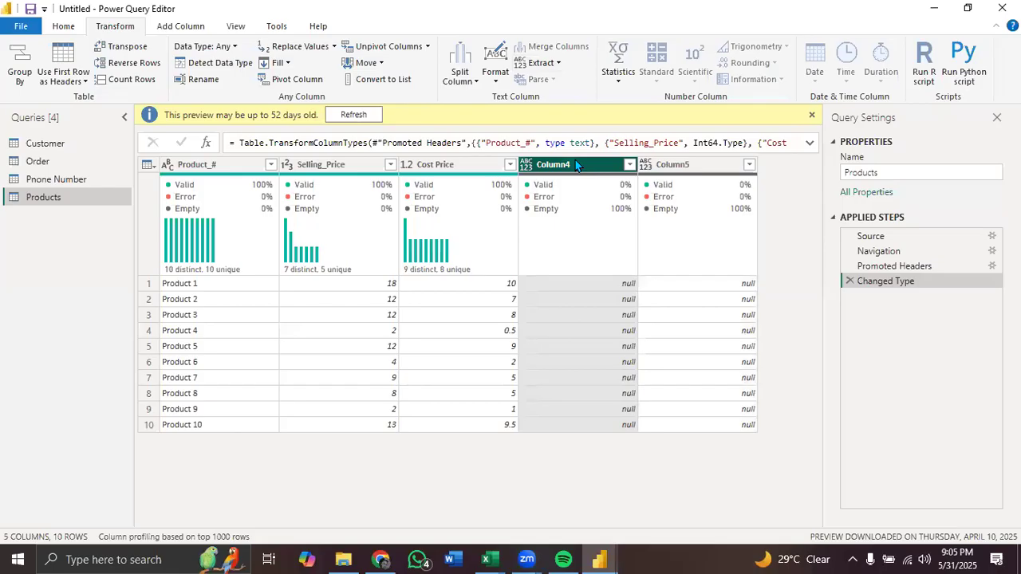
shift+click(679, 165)
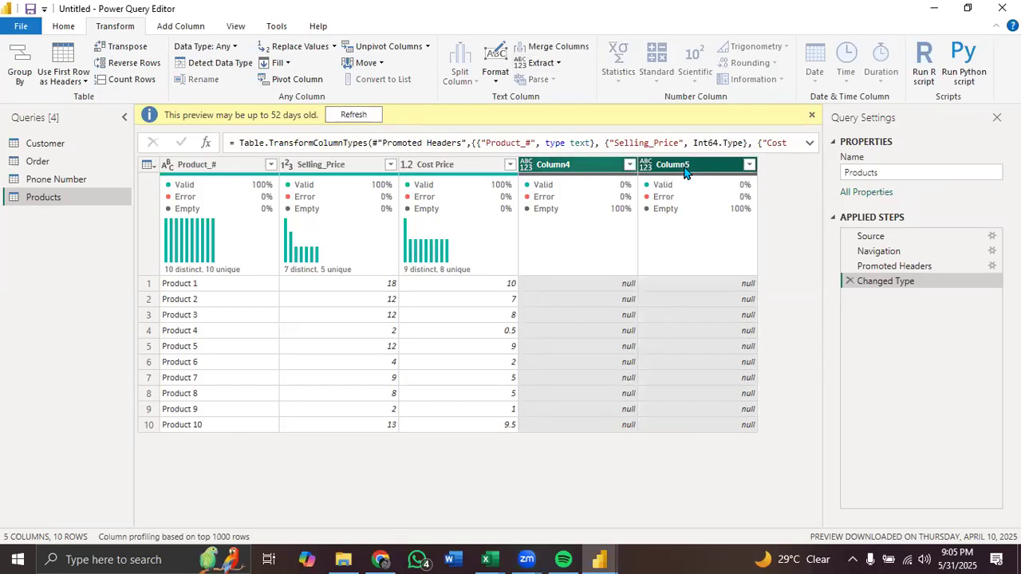
click(67, 27)
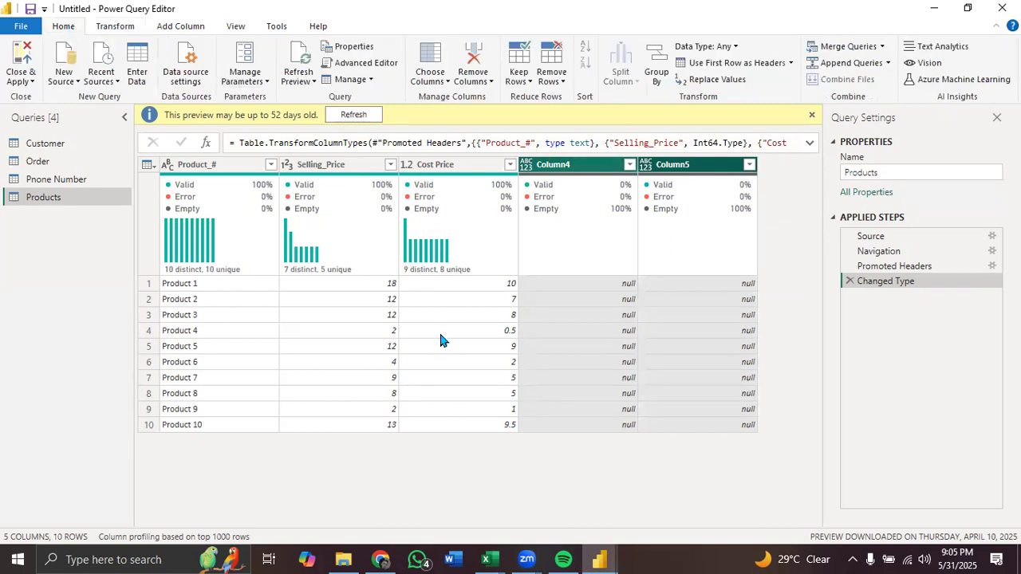
click(474, 62)
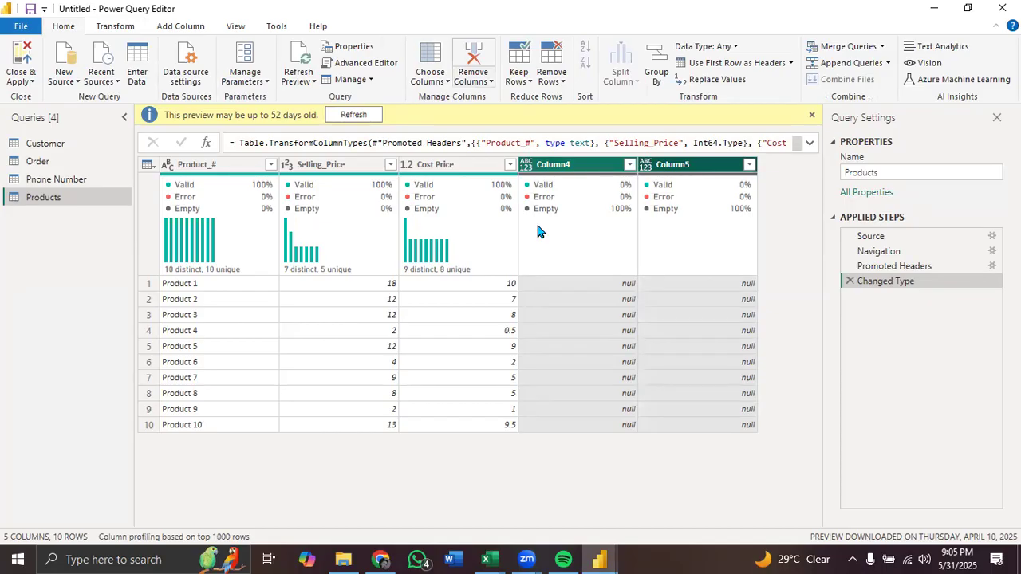
click(483, 84)
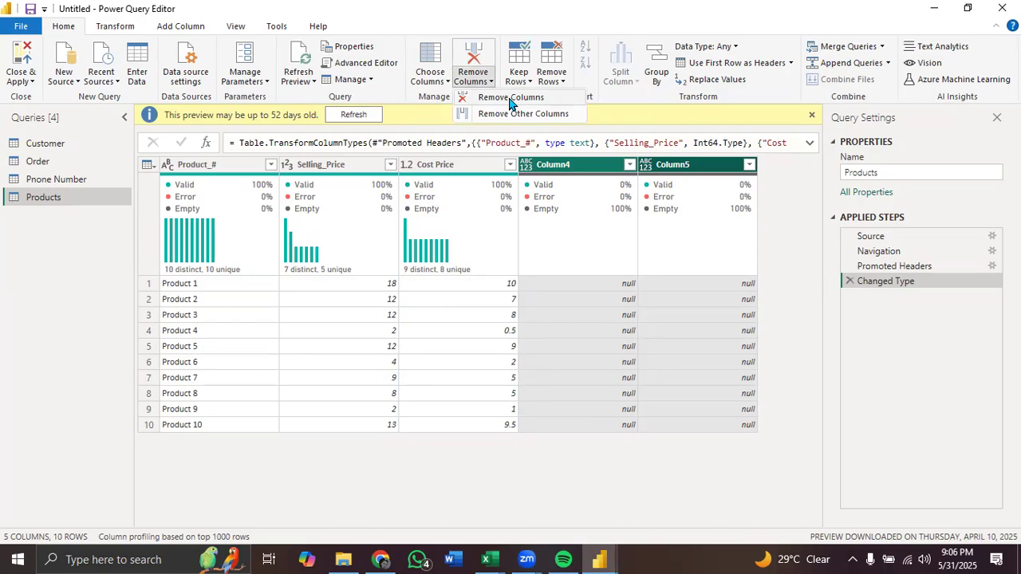
click(509, 98)
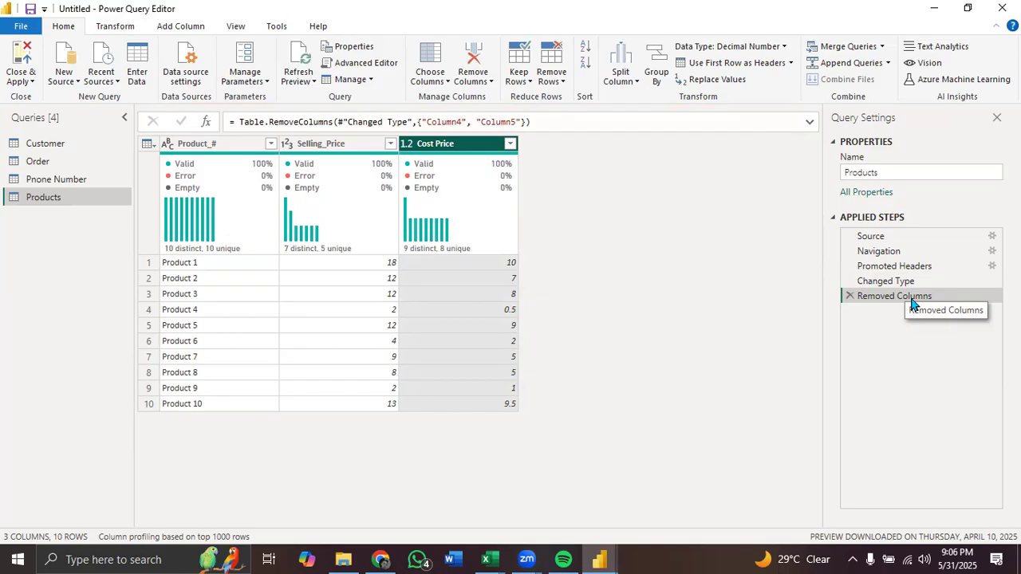
click(851, 297)
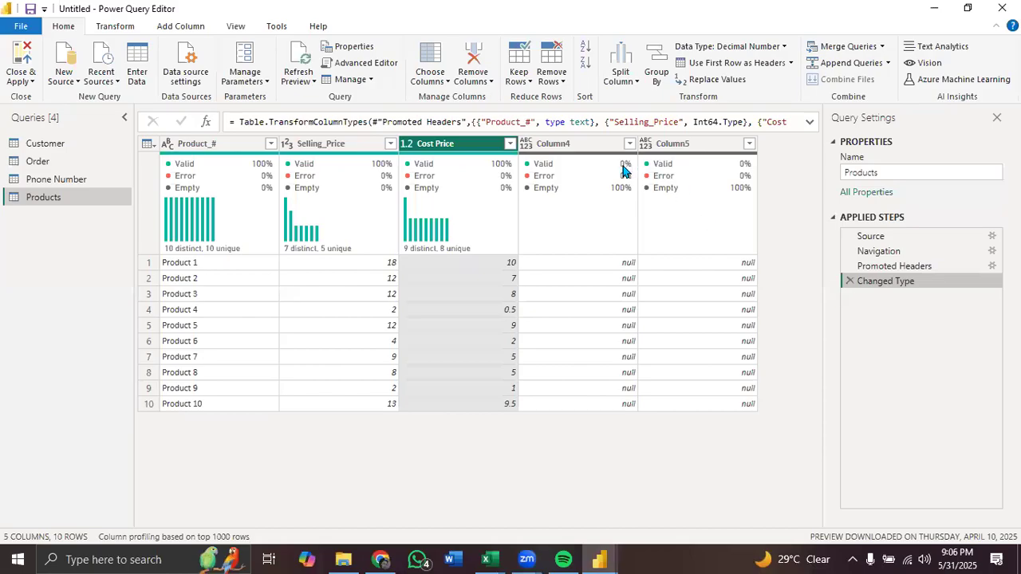
Step: Remove all columns from the Products query other than Product_#, Selling_Price and Cost Price
mouse_move(619, 174)
mouse_move(208, 176)
mouse_move(477, 253)
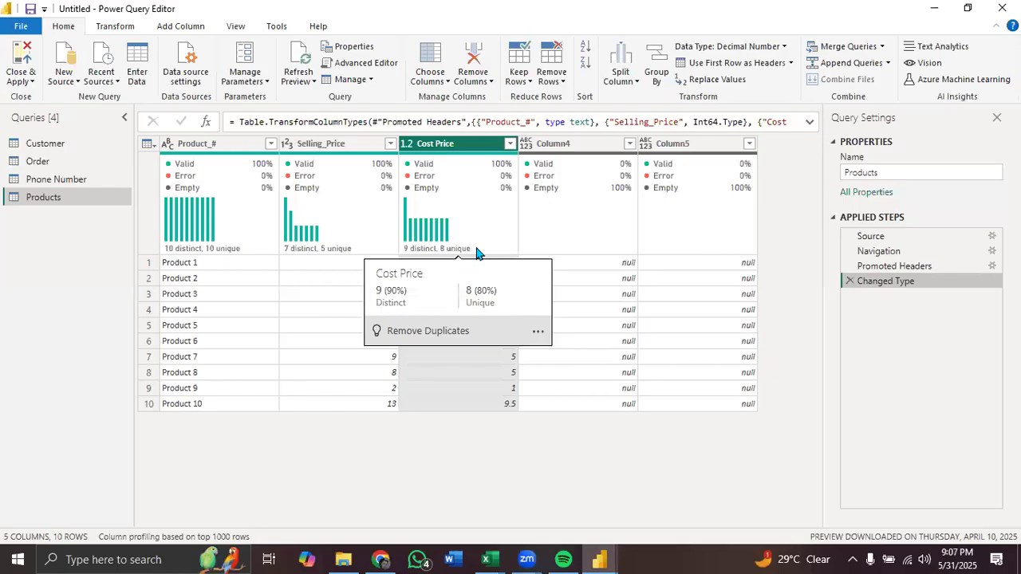
click(237, 151)
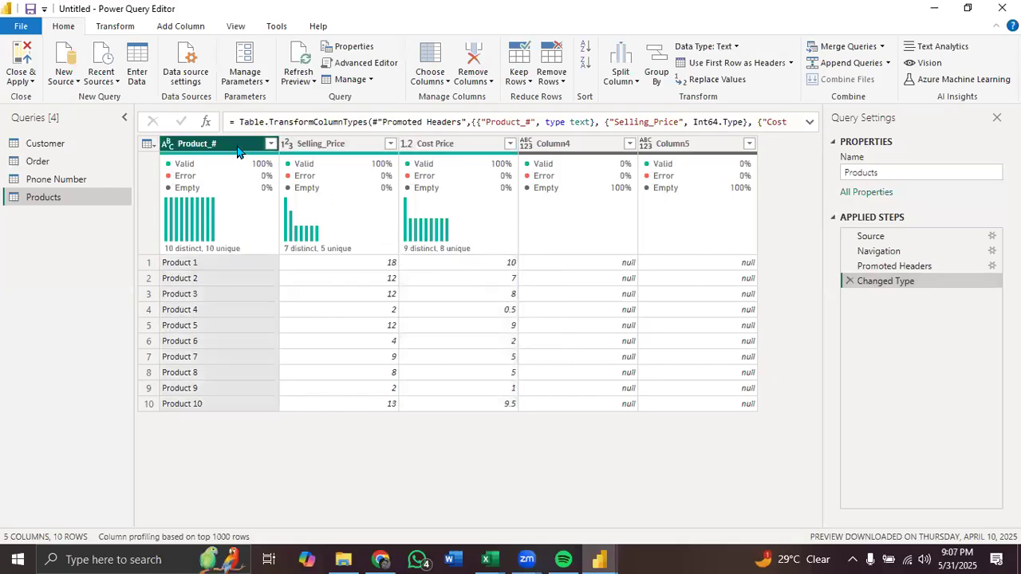
shift+click(435, 152)
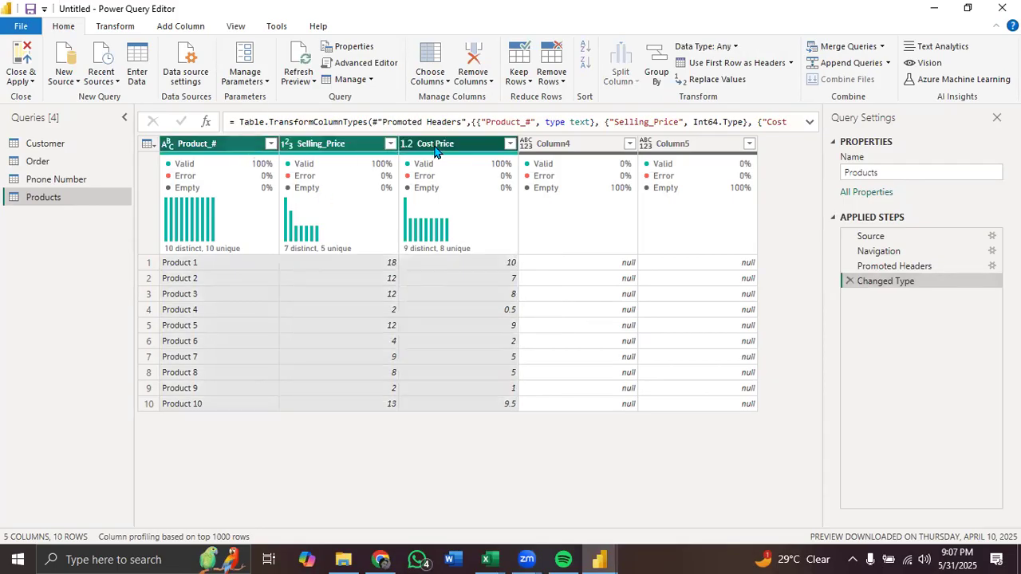
click(480, 83)
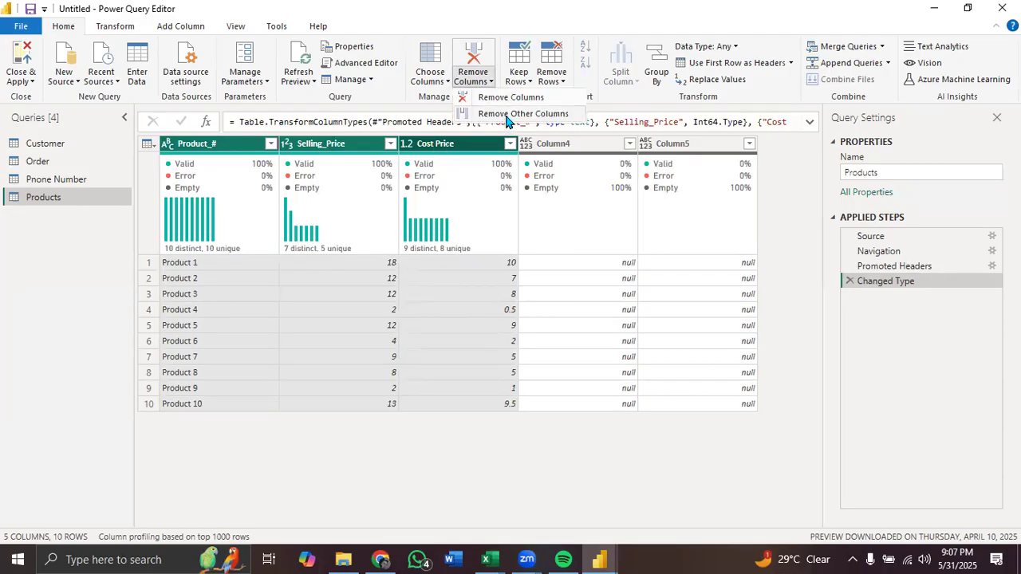
click(509, 114)
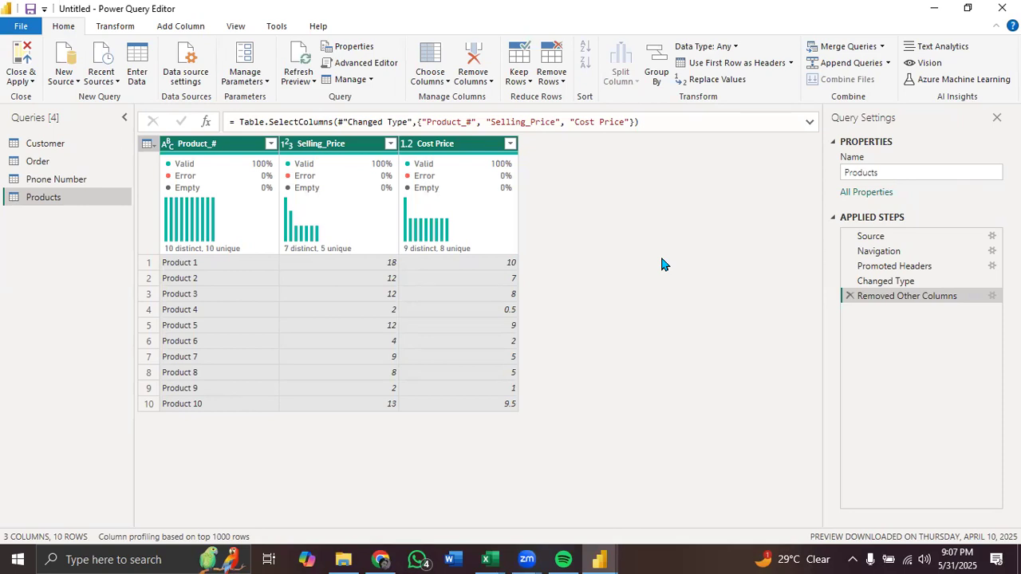
Step: Delete the Removed Other Columns step and reapply Remove Other Columns to keep Product_#, Selling_Price and Cost Price in Products
click(849, 296)
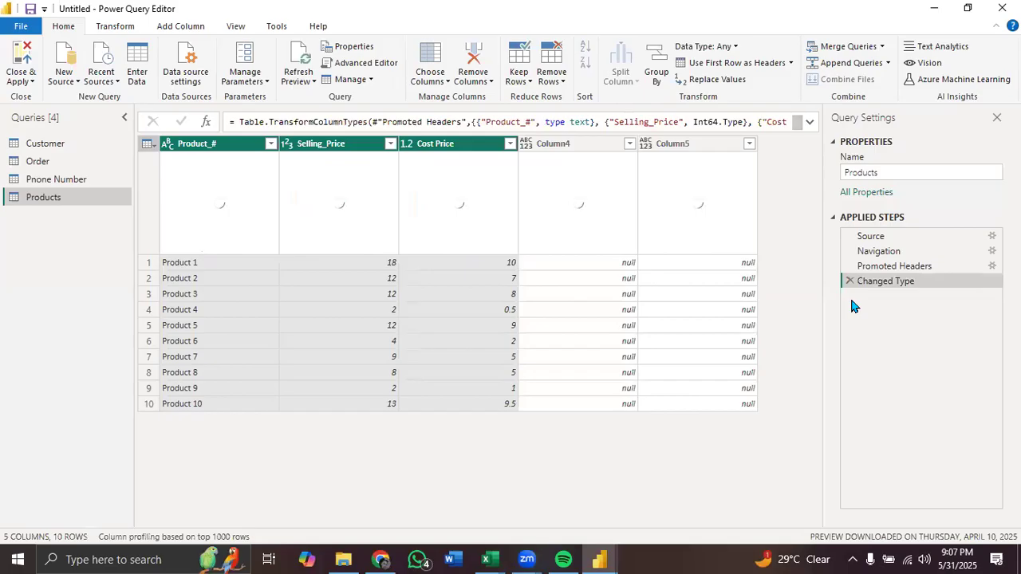
right_click(452, 152)
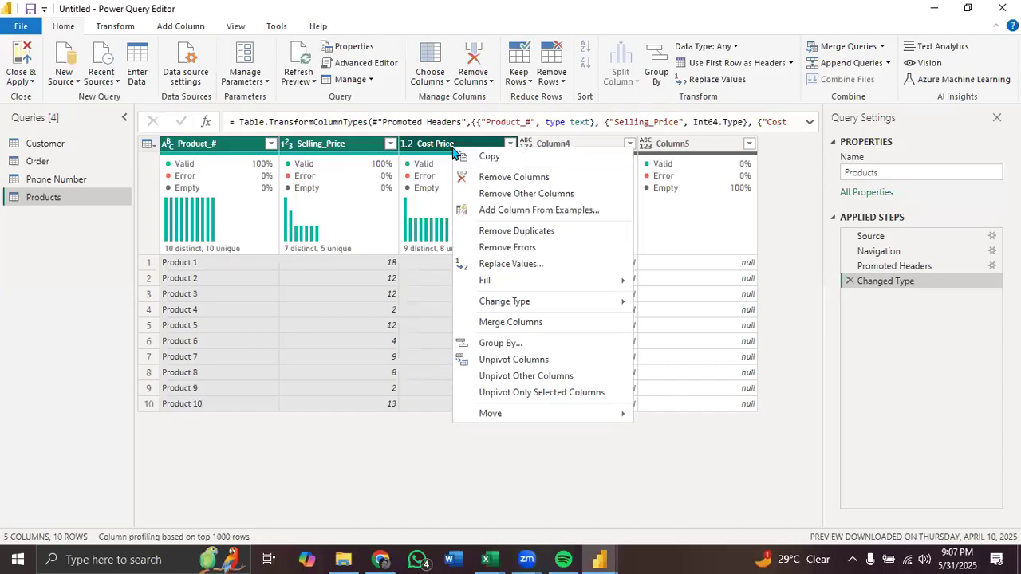
click(502, 195)
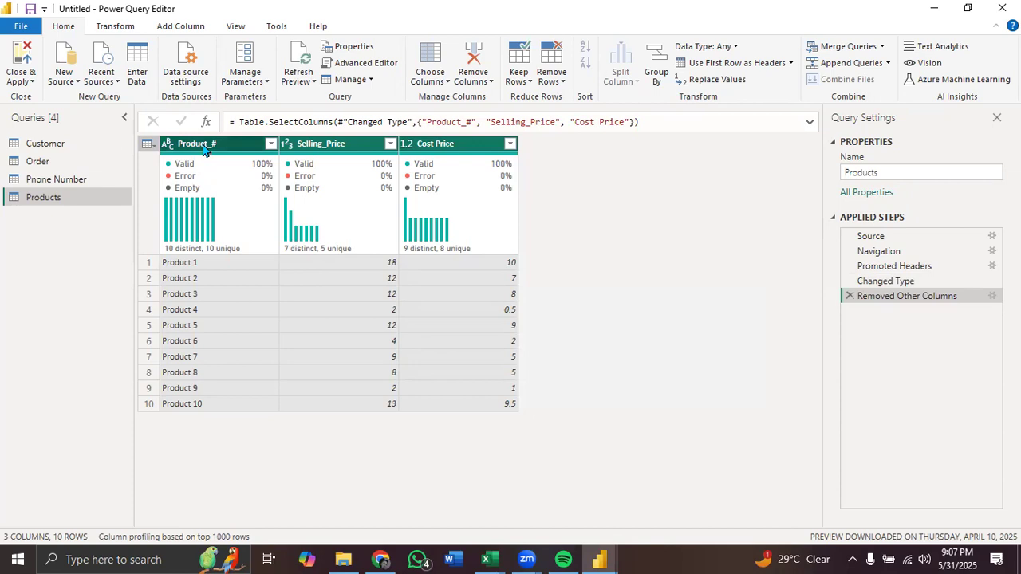
click(344, 149)
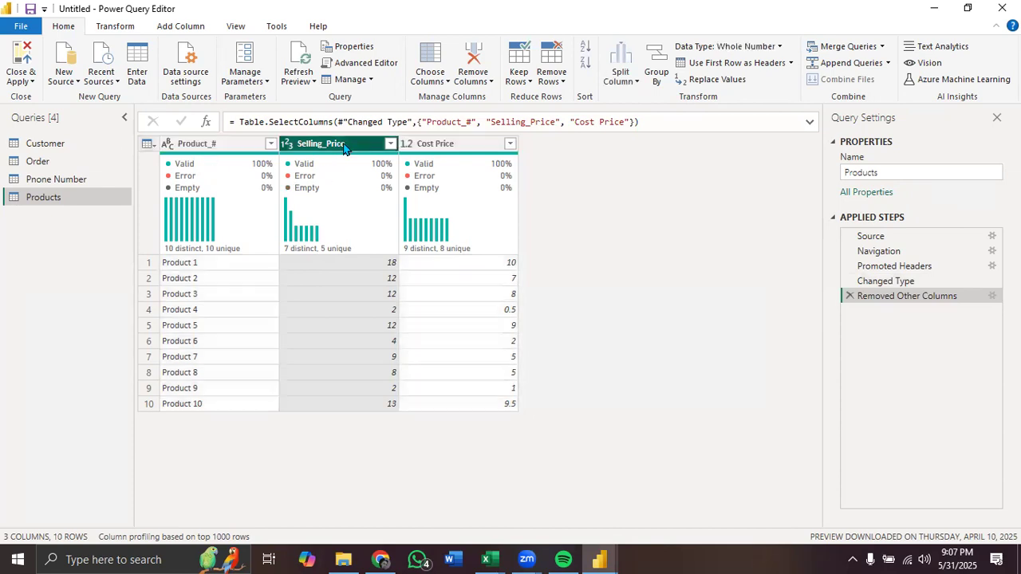
click(428, 143)
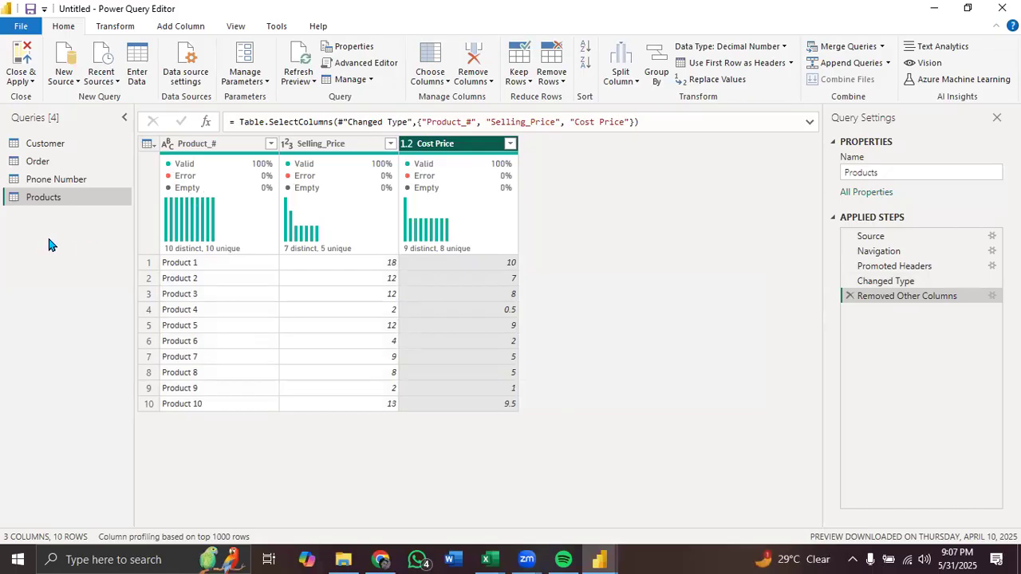
Step: Examine the distinct and unique value counts of the Customer_# column in the Pnone Number query
click(69, 181)
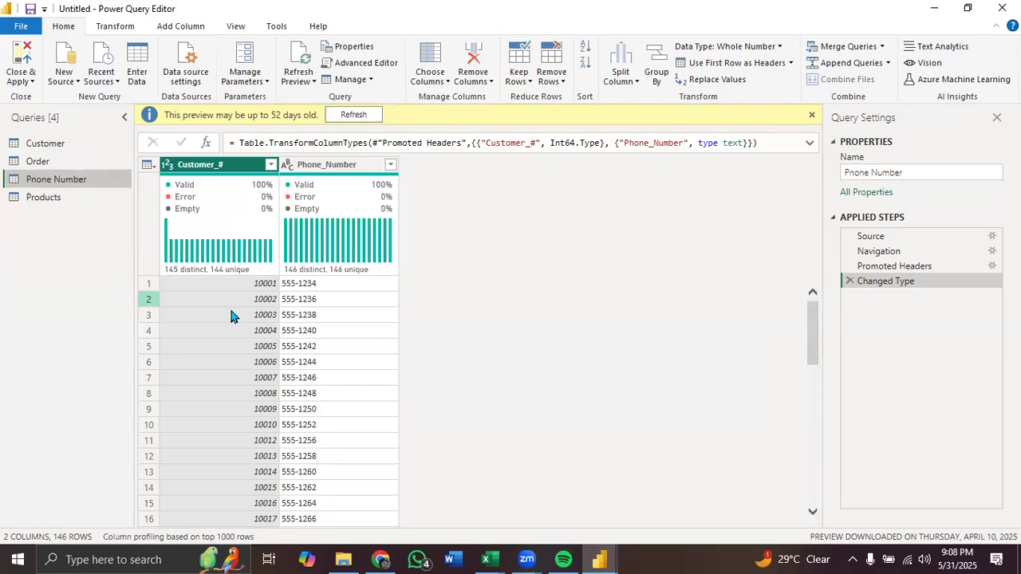
mouse_move(167, 276)
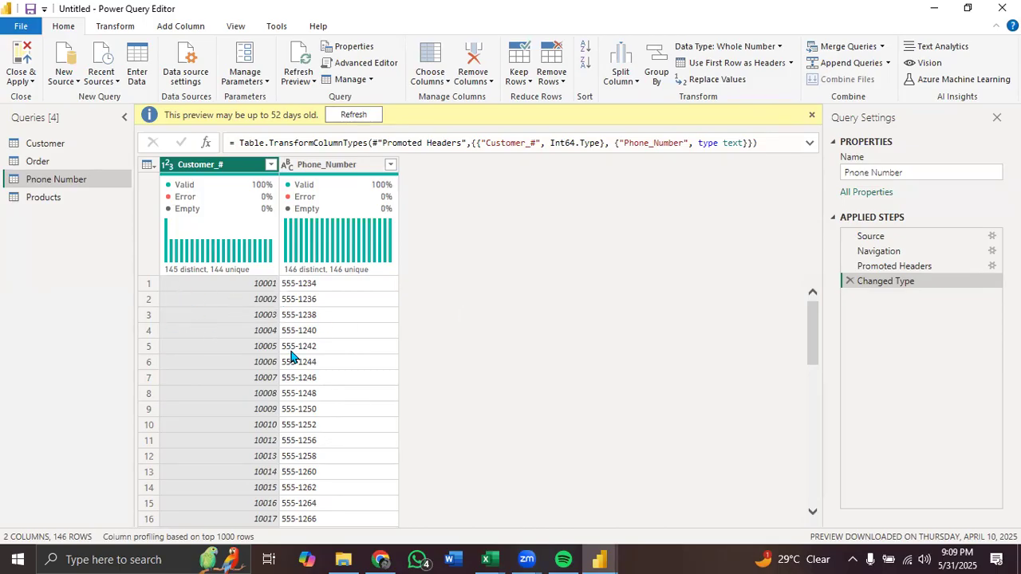
mouse_move(175, 272)
click(259, 285)
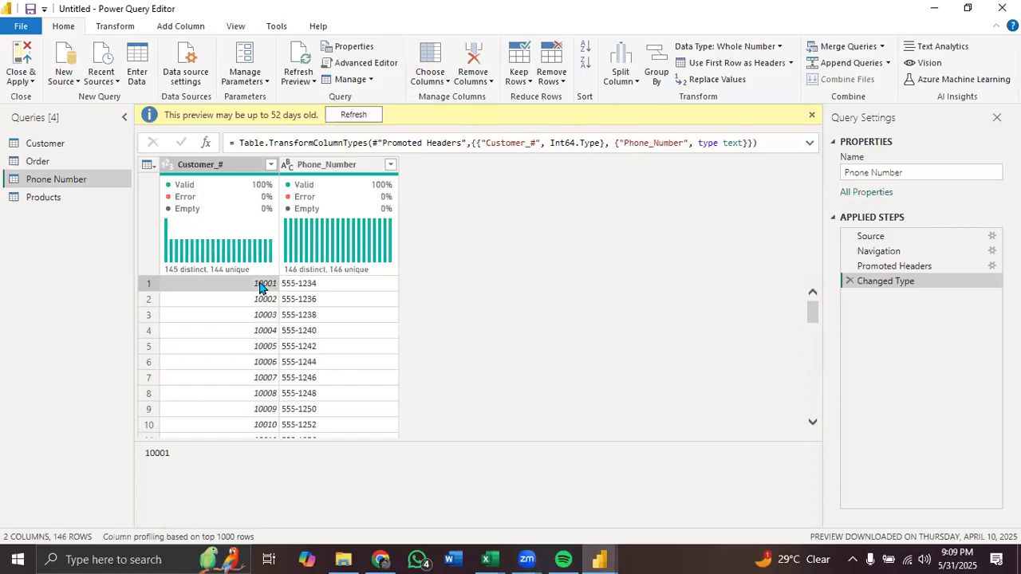
click(261, 301)
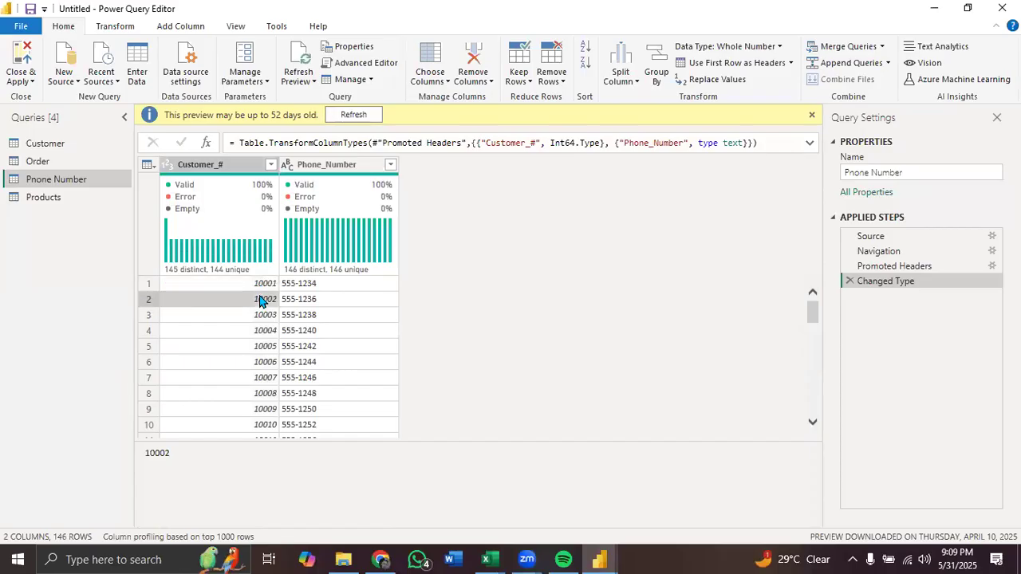
click(231, 165)
mouse_move(220, 274)
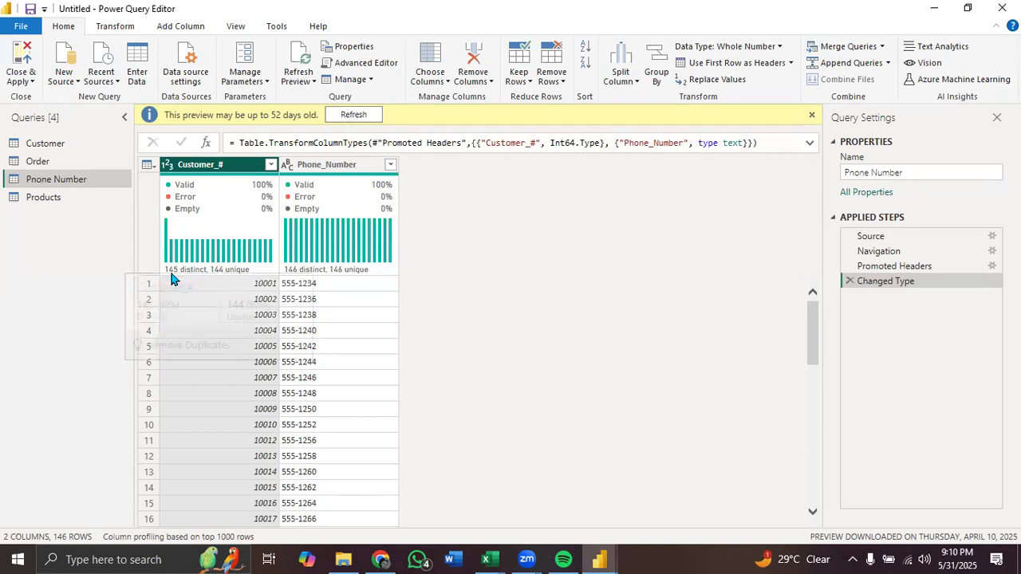
mouse_move(186, 272)
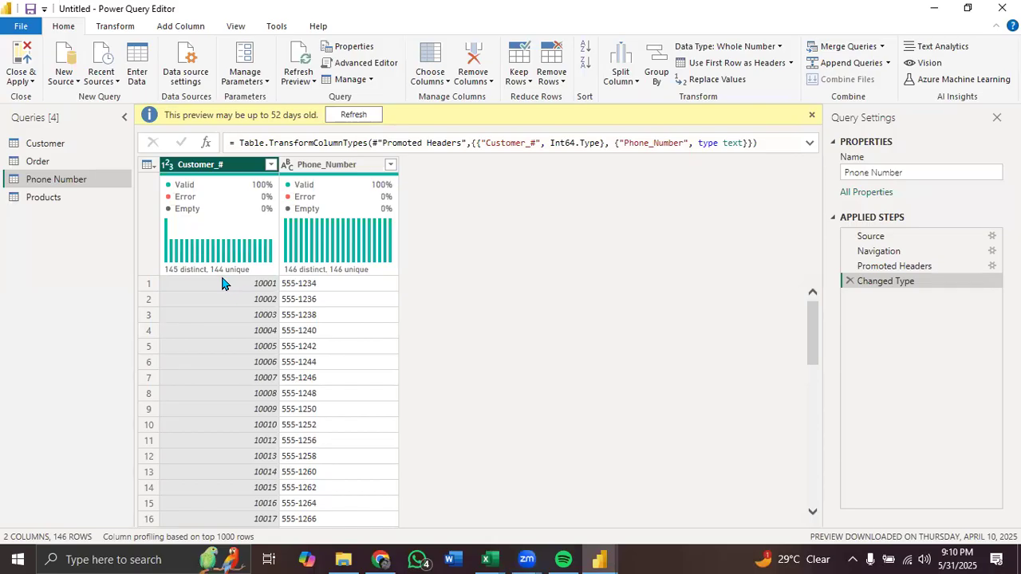
Step: Keep only the rows with duplicate Customer_# values in the Pnone Number query
click(525, 83)
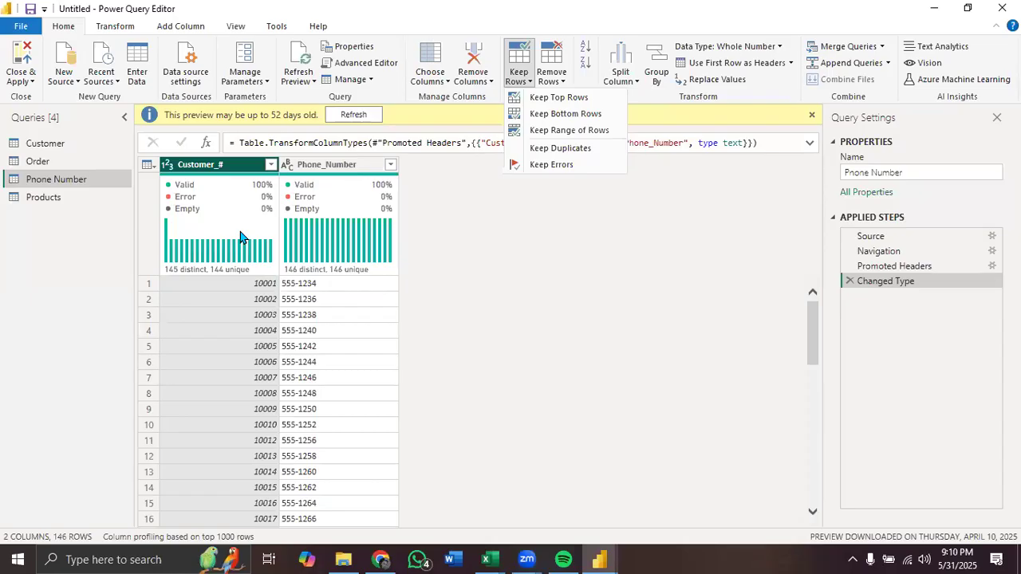
click(514, 80)
click(515, 80)
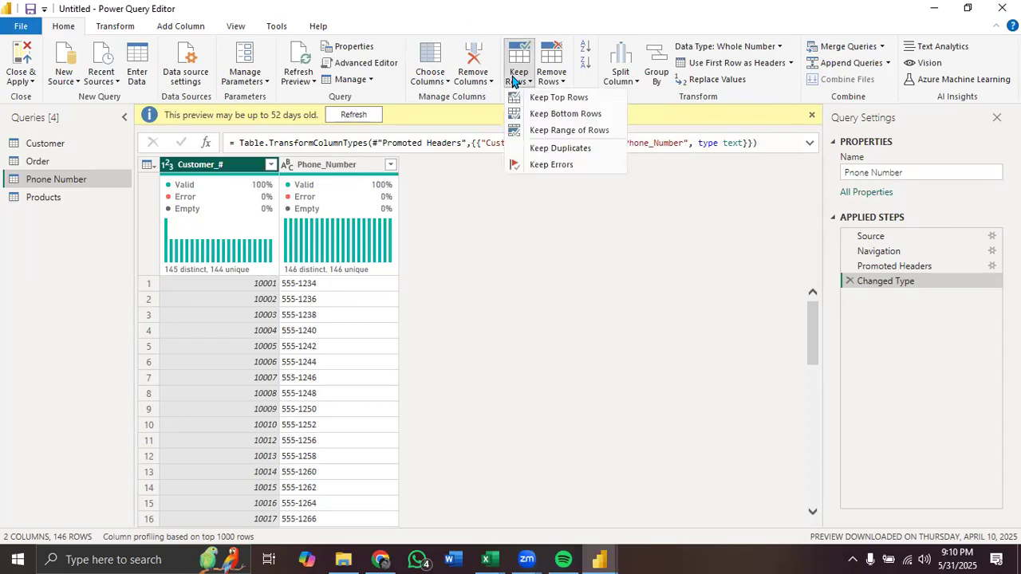
click(552, 148)
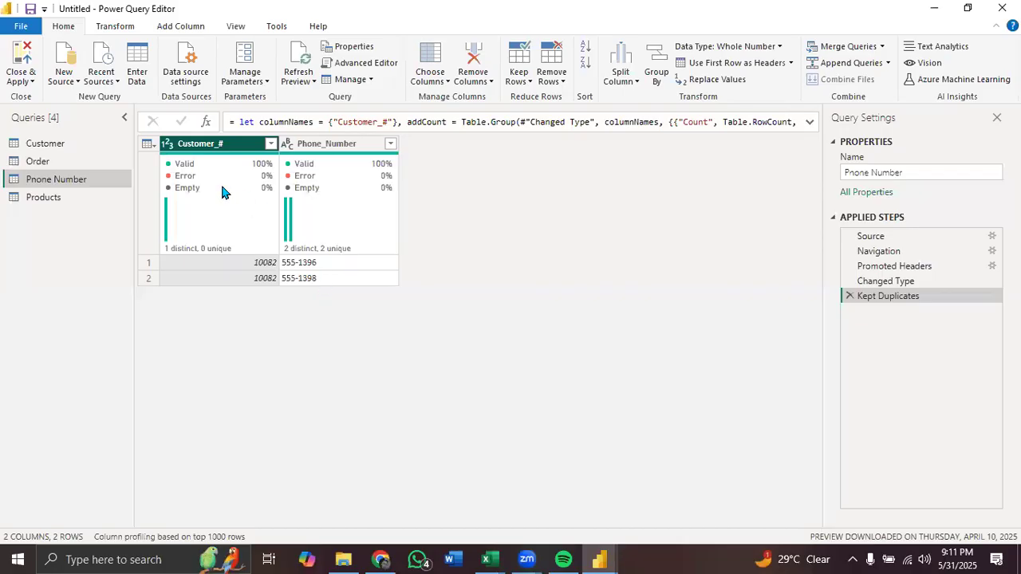
mouse_move(177, 230)
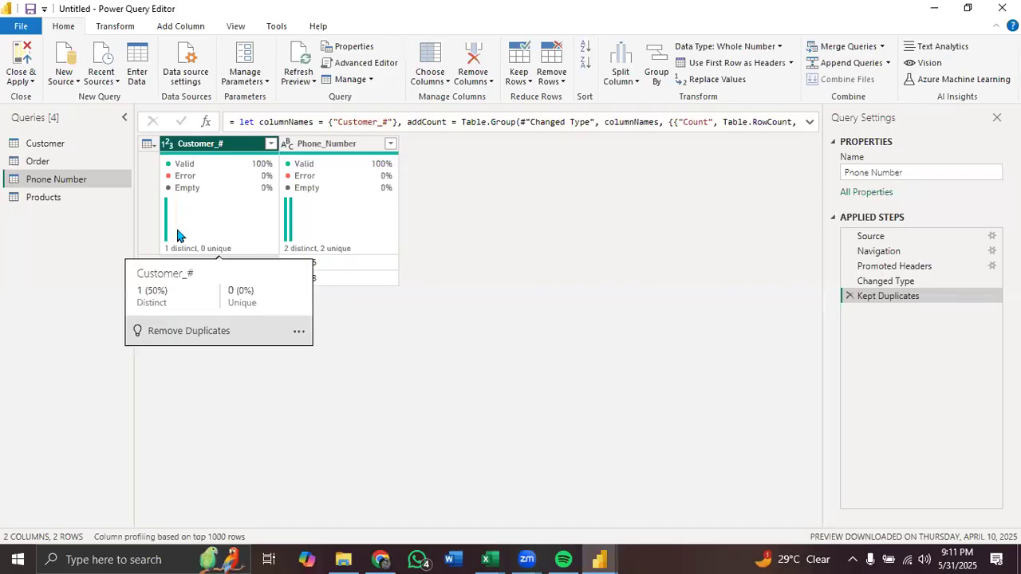
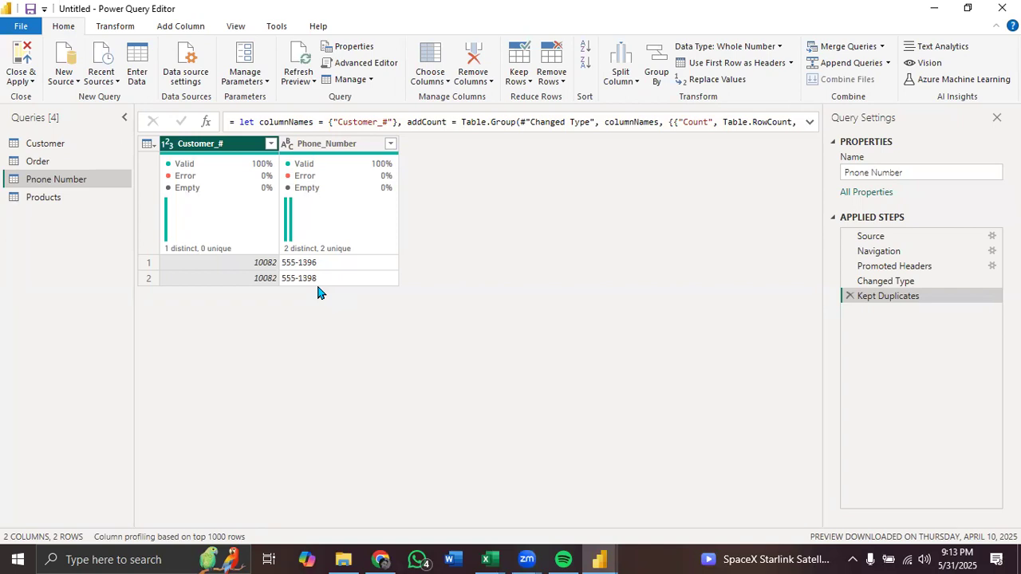
Step: Filter the Customer query's Customer_# column to the customer number that is duplicated in the Pnone Number query
click(78, 141)
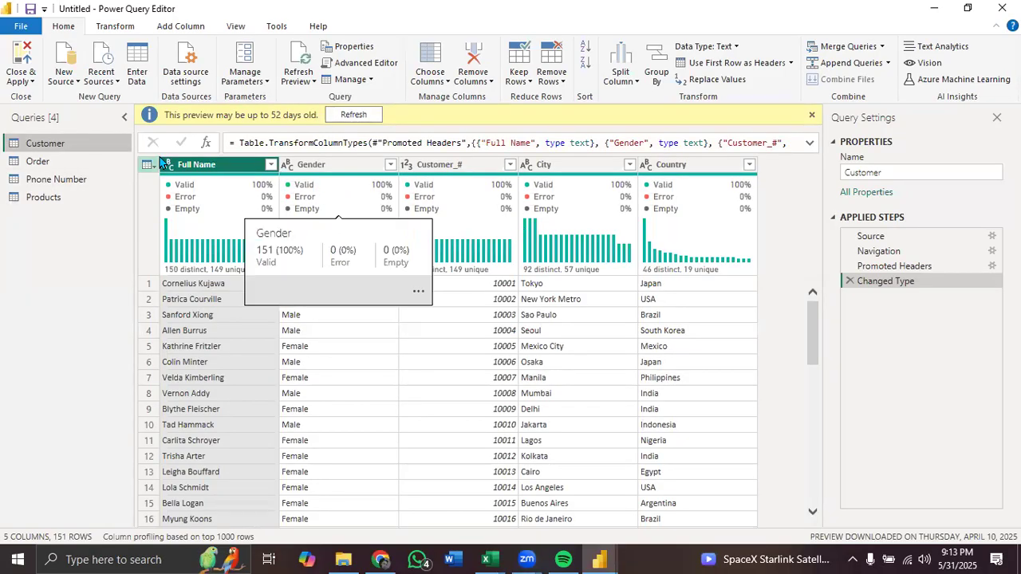
click(83, 179)
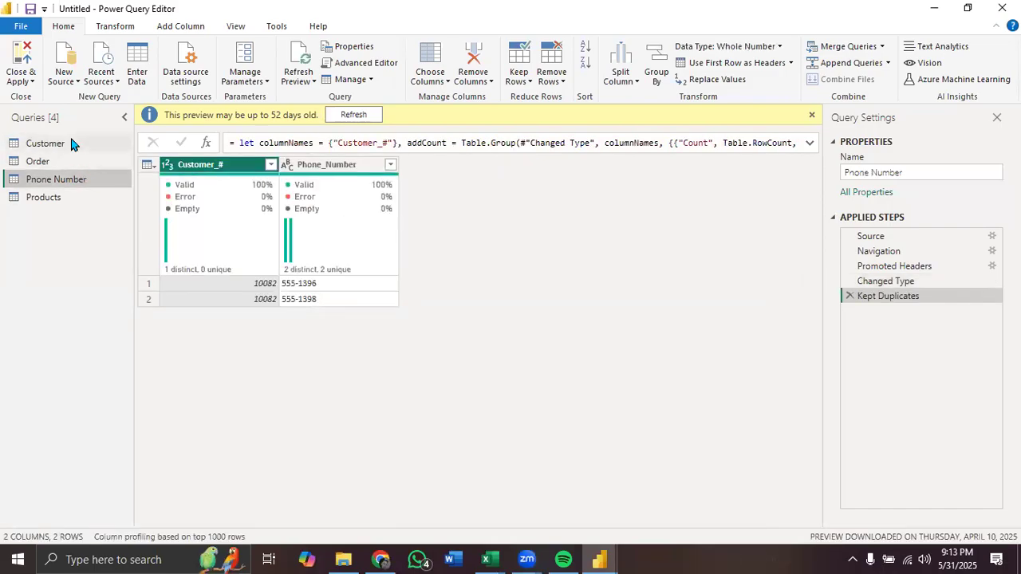
click(70, 143)
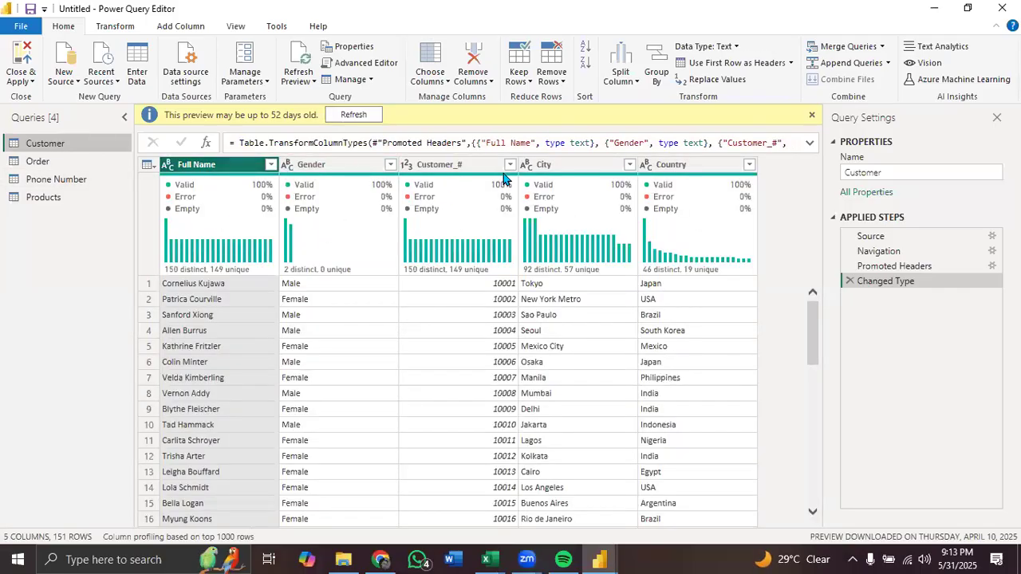
click(466, 330)
click(510, 164)
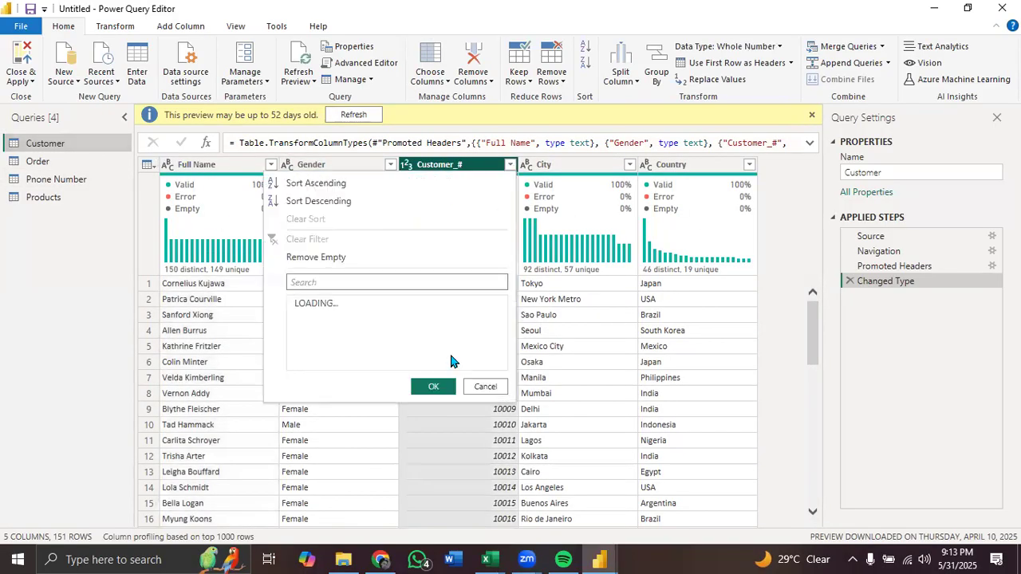
click(408, 298)
text(100)
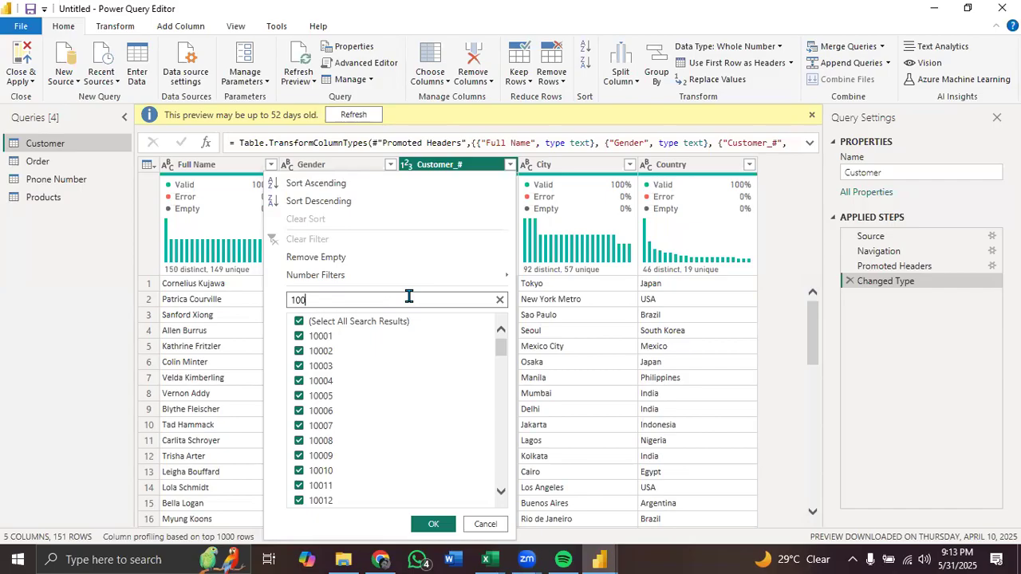
text(82)
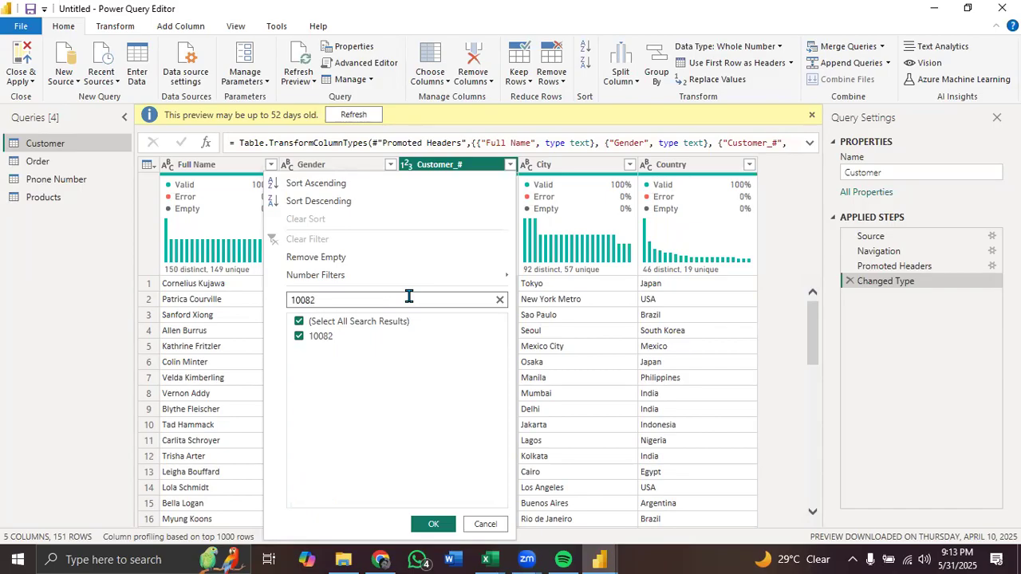
click(299, 321)
click(300, 337)
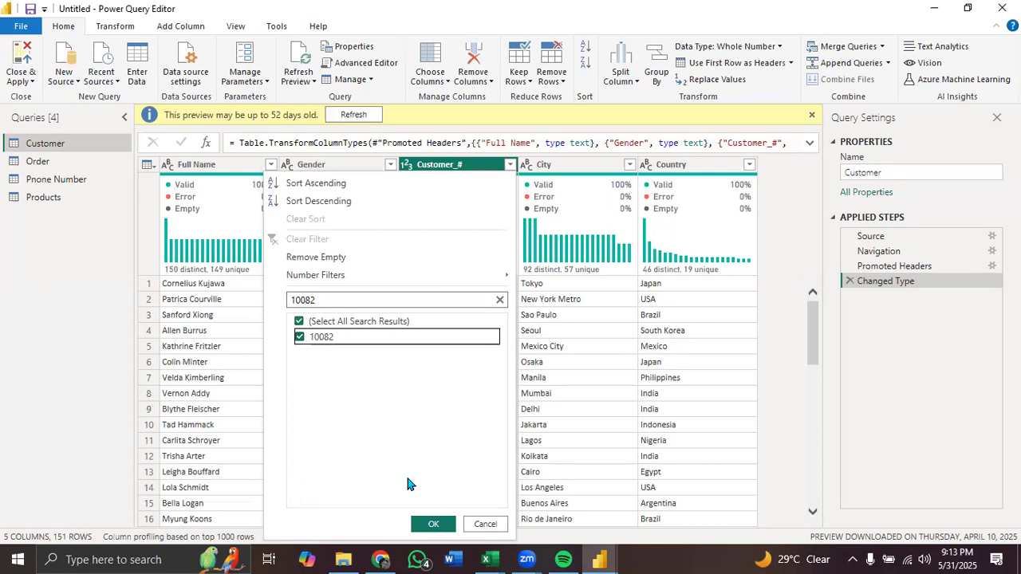
click(431, 524)
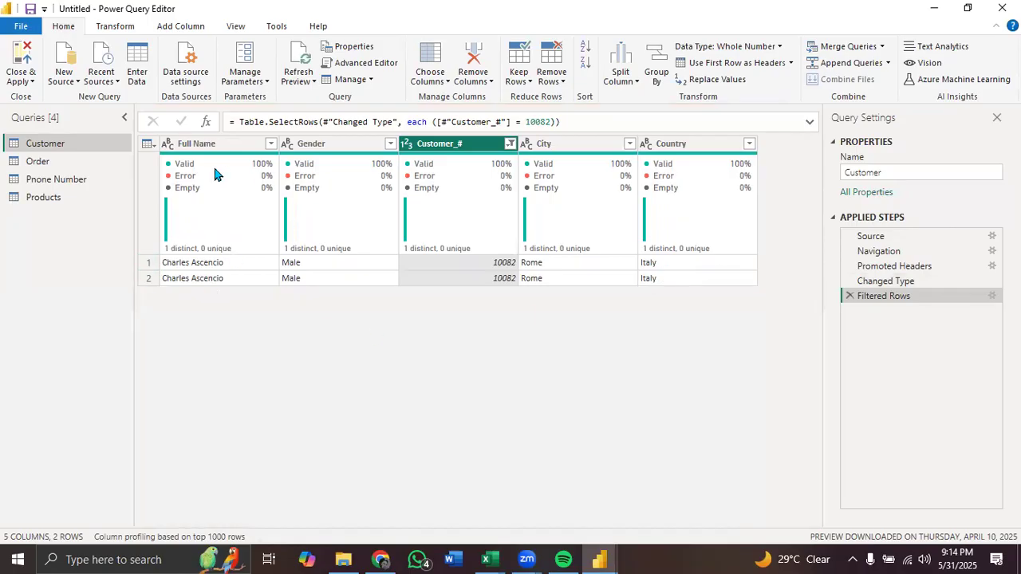
Step: Delete the Filtered Rows step from the Customer query and the Kept Duplicates step from the Pnone Number query
mouse_move(203, 257)
click(64, 179)
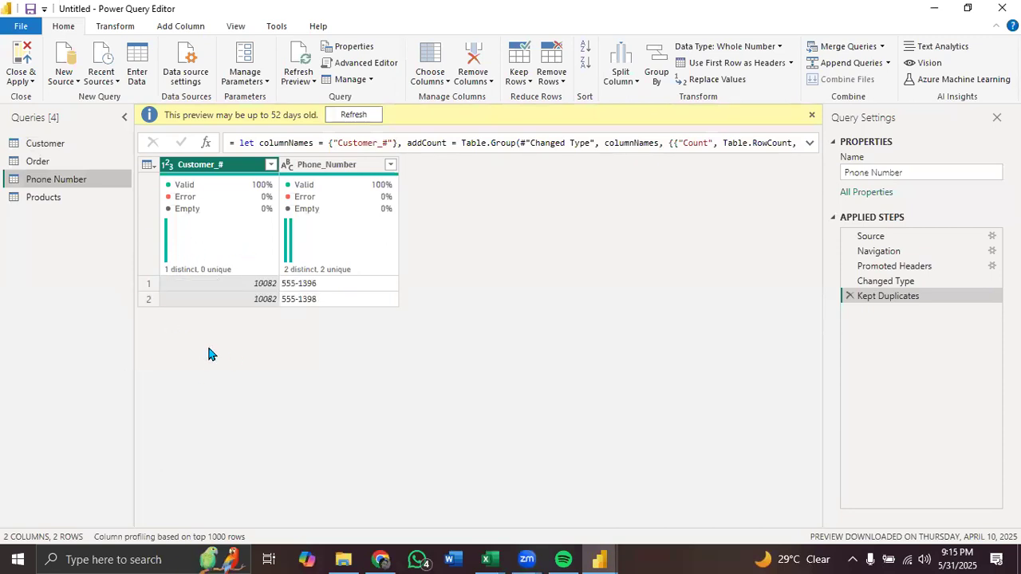
click(108, 145)
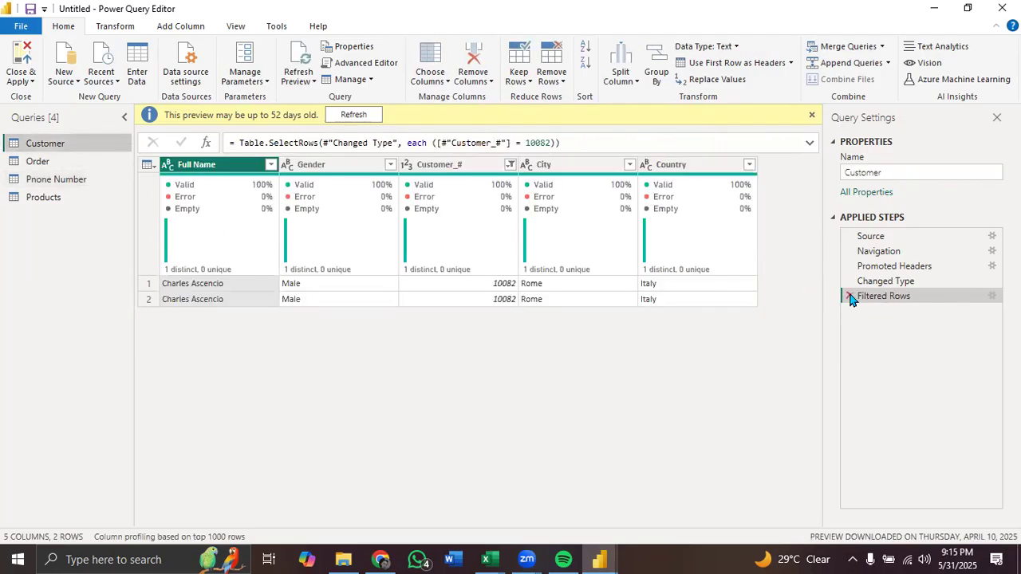
click(849, 296)
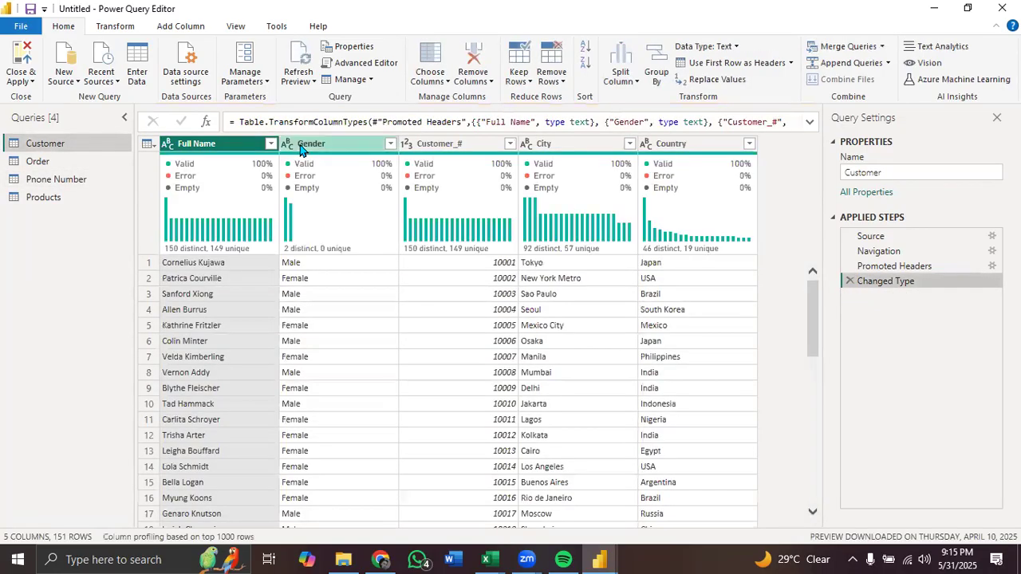
click(48, 184)
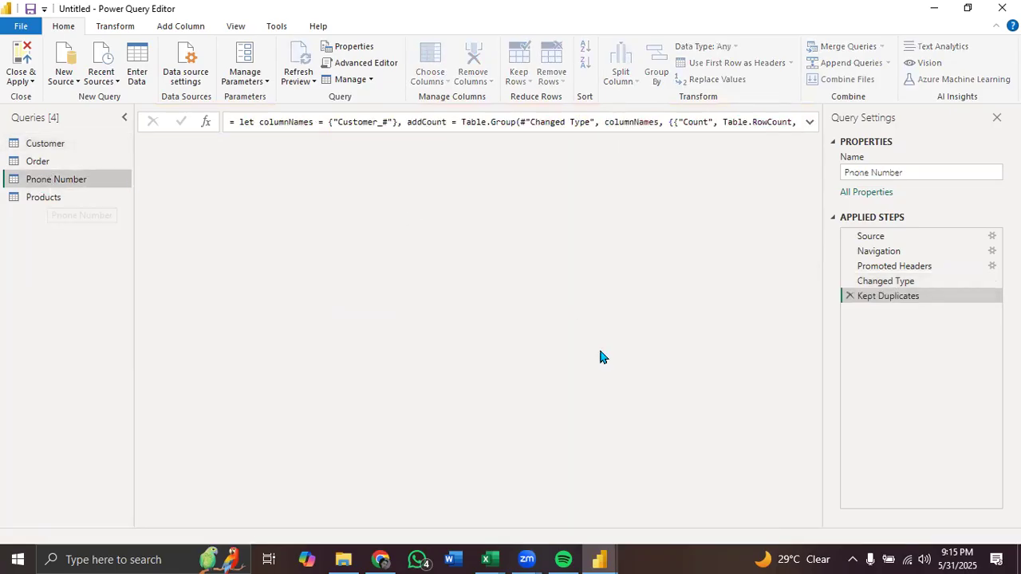
click(850, 296)
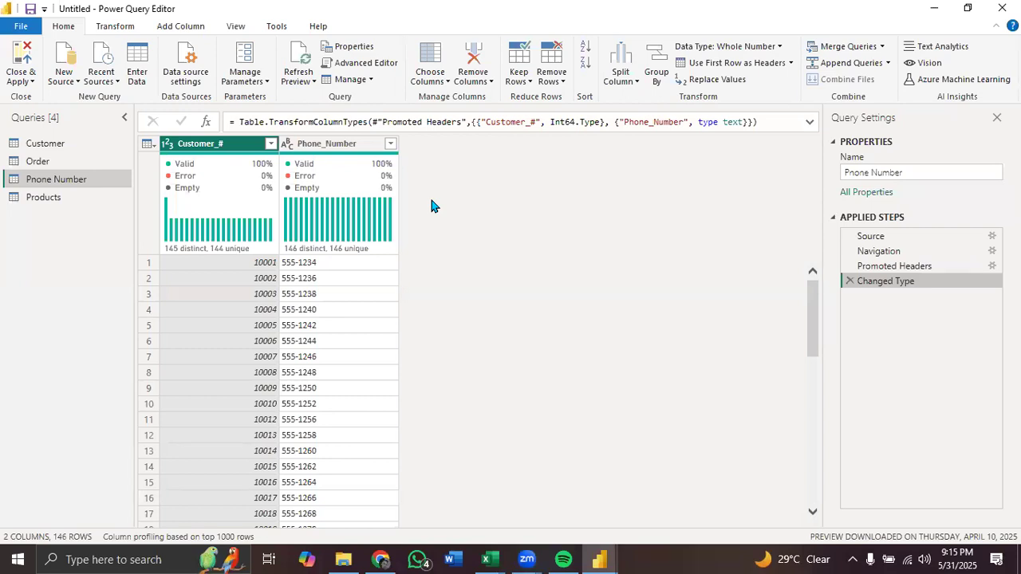
Step: Remove the rows with duplicate Customer_# values from the Pnone Number query
click(556, 75)
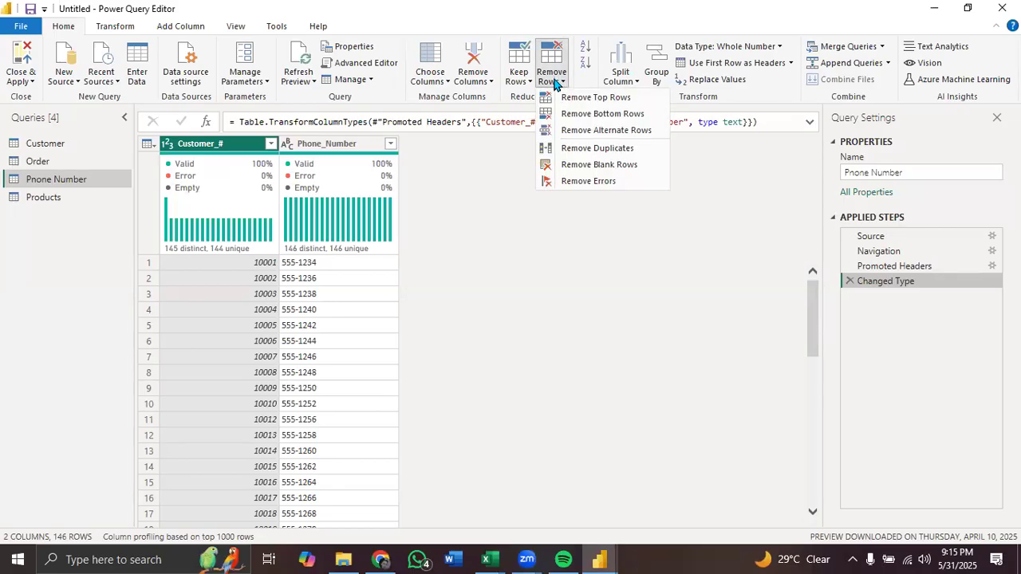
click(580, 153)
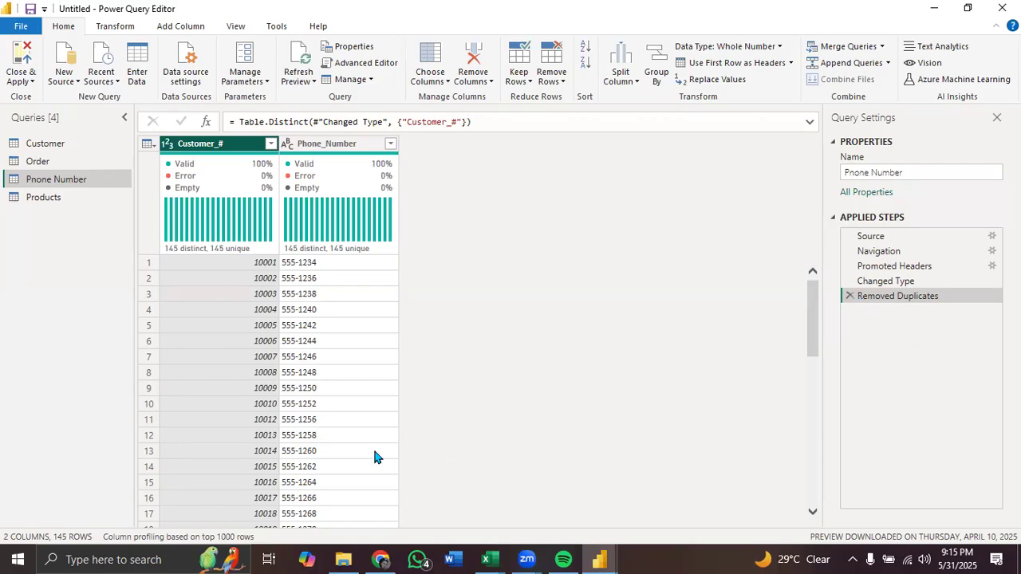
mouse_move(171, 252)
Step: Examine the Order query's column quality for empty values, the Fill options, the Order_# filter values and the Customer_# distinct and unique counts
click(63, 160)
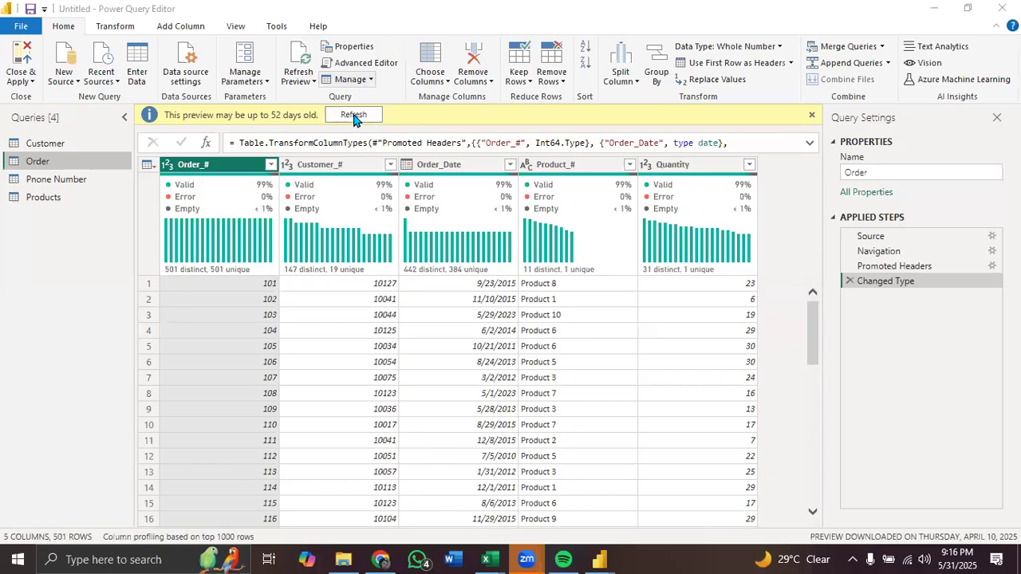
click(72, 183)
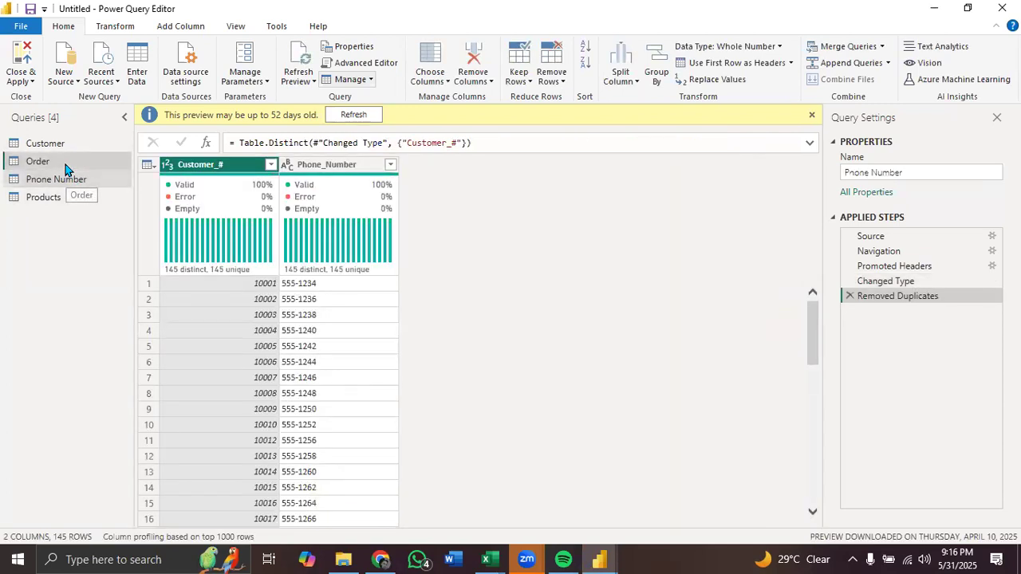
click(68, 167)
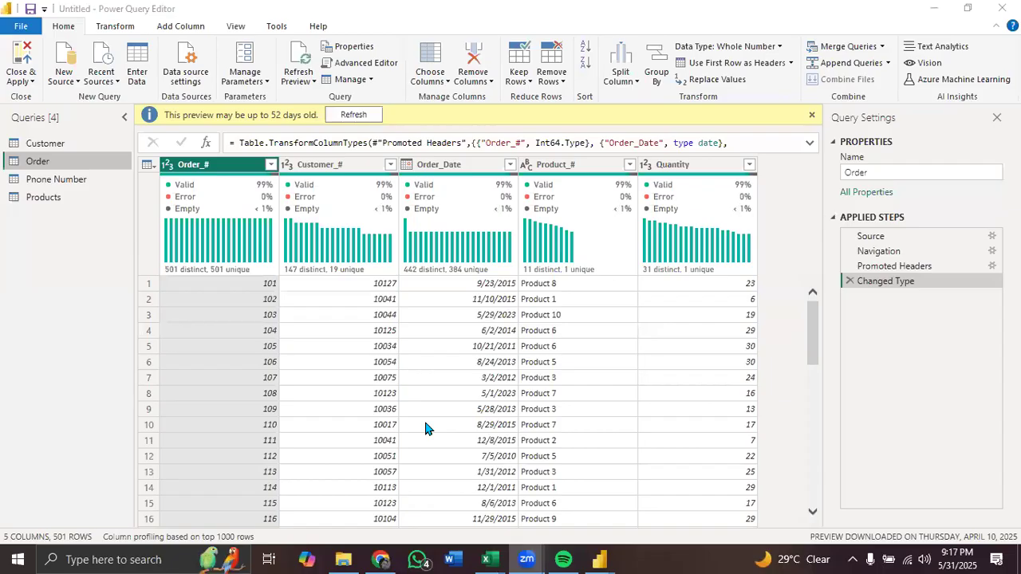
mouse_move(199, 207)
mouse_move(245, 215)
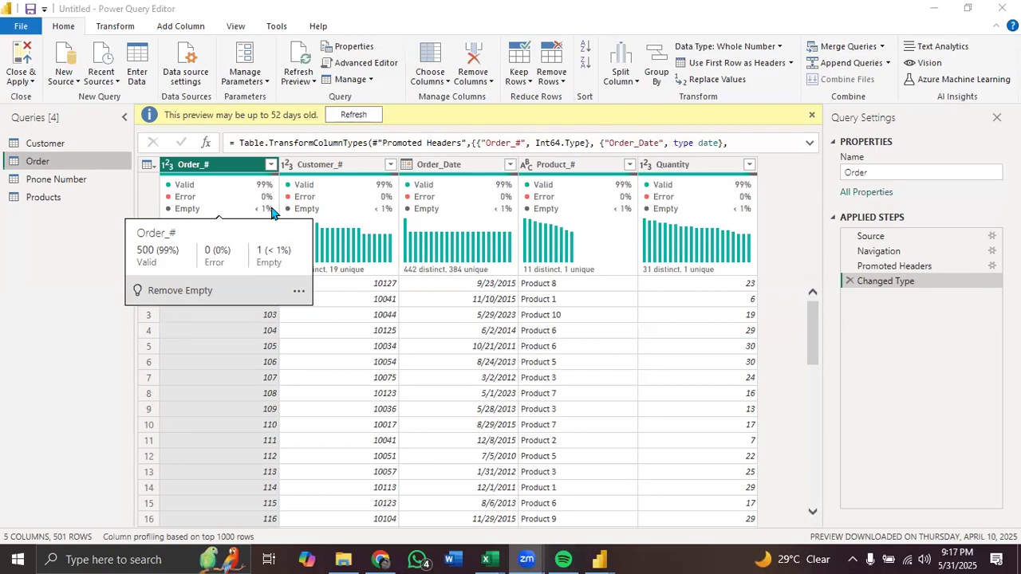
click(112, 26)
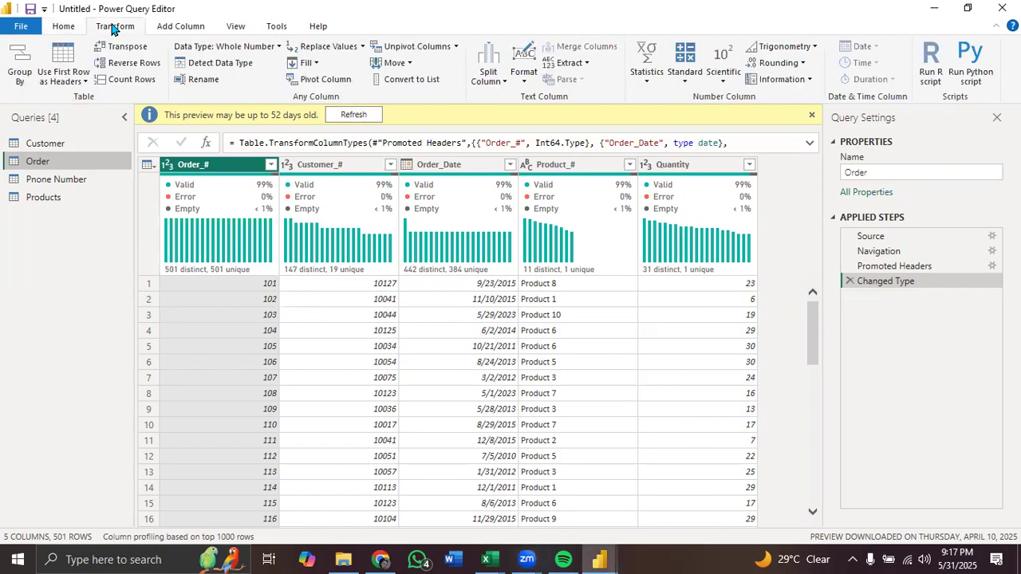
click(316, 64)
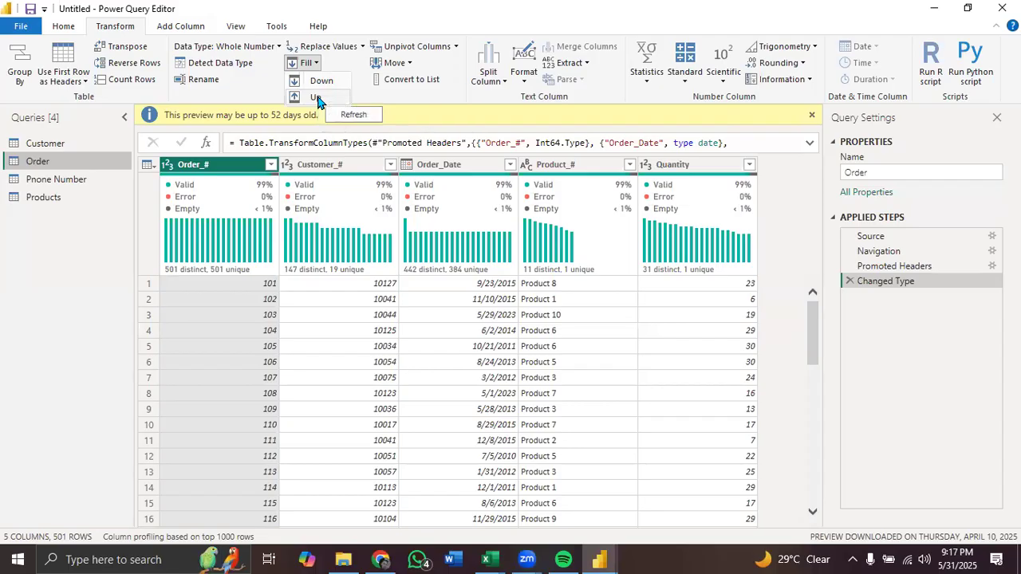
click(267, 103)
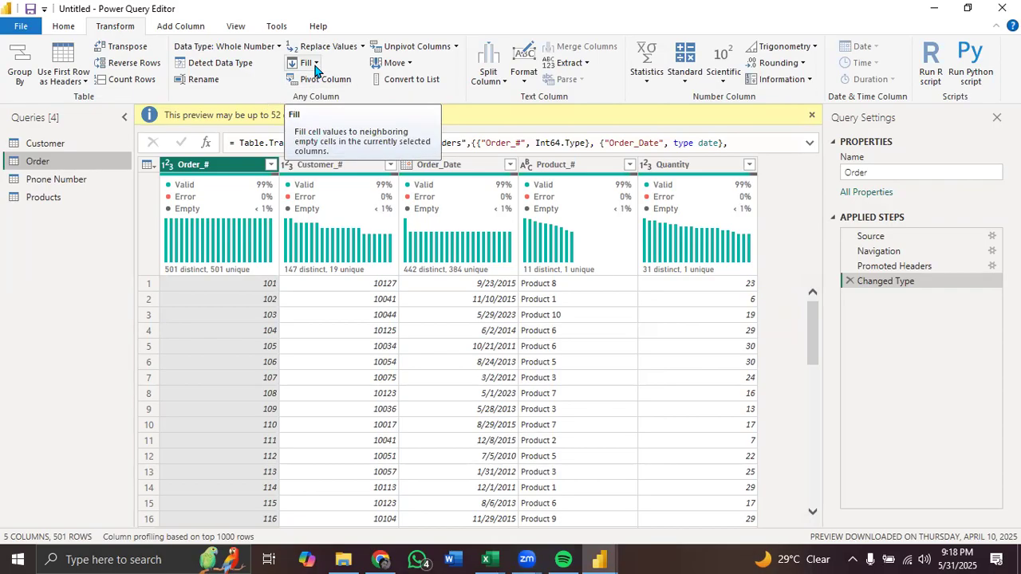
click(70, 28)
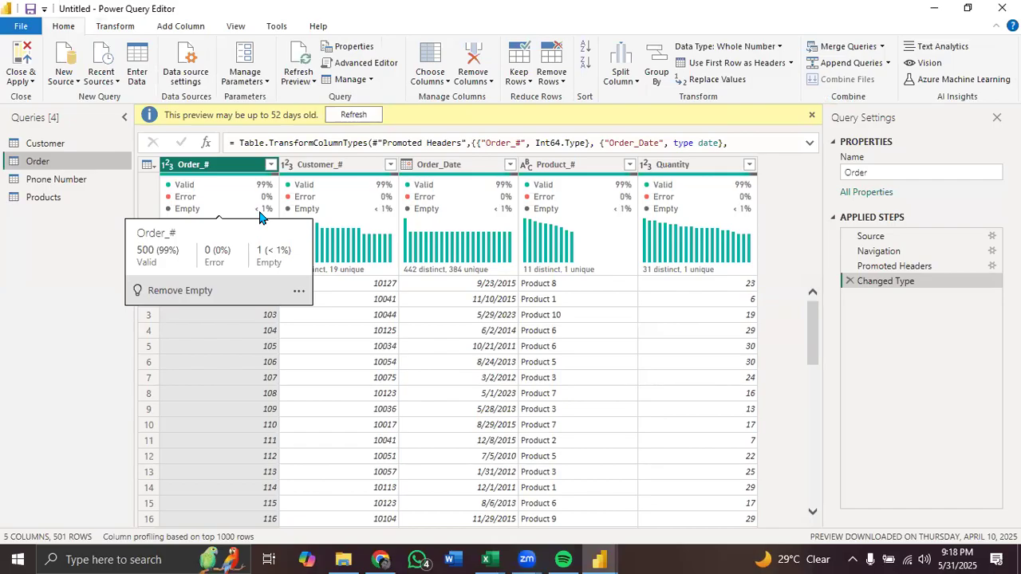
click(271, 164)
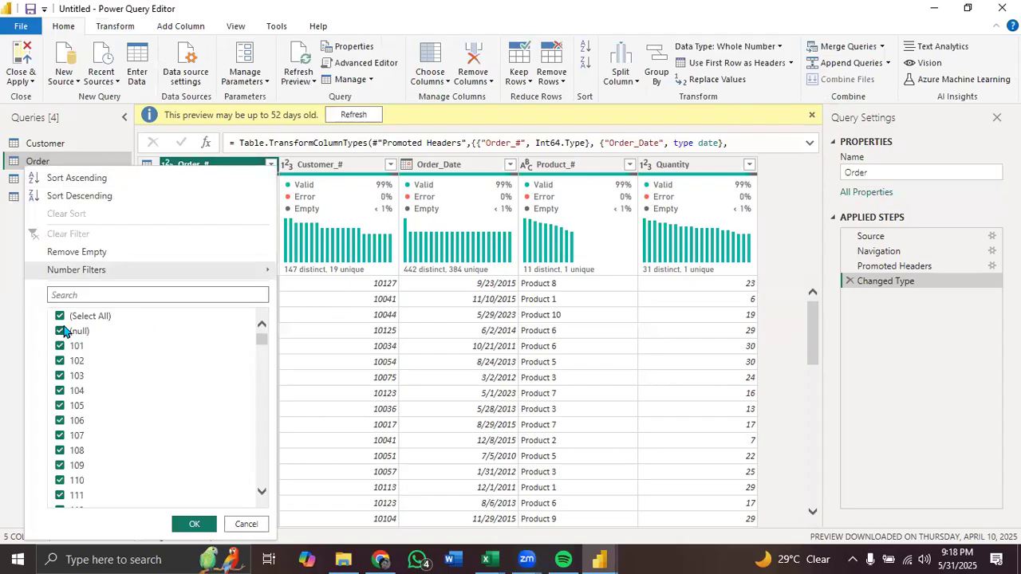
click(303, 335)
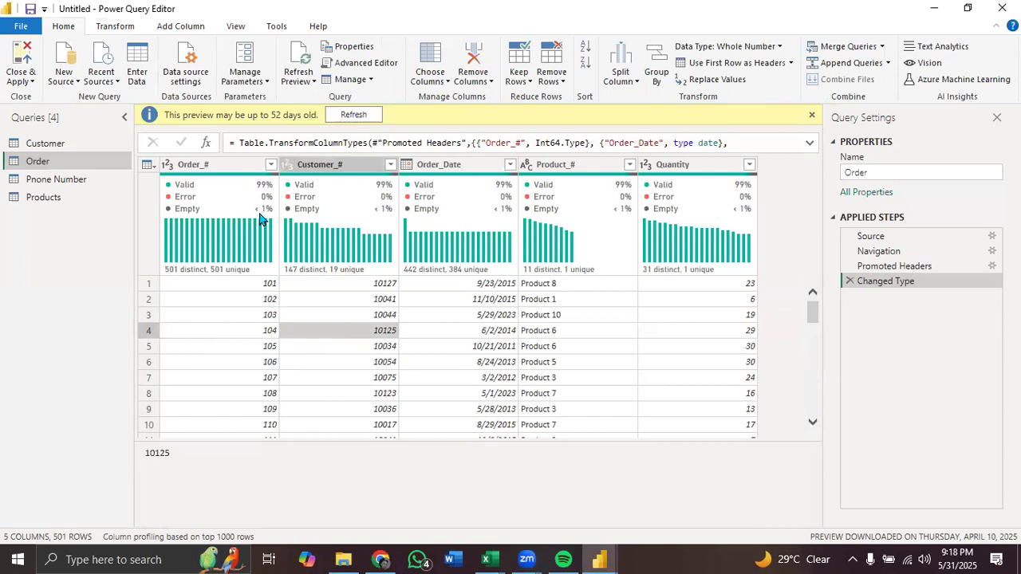
click(260, 168)
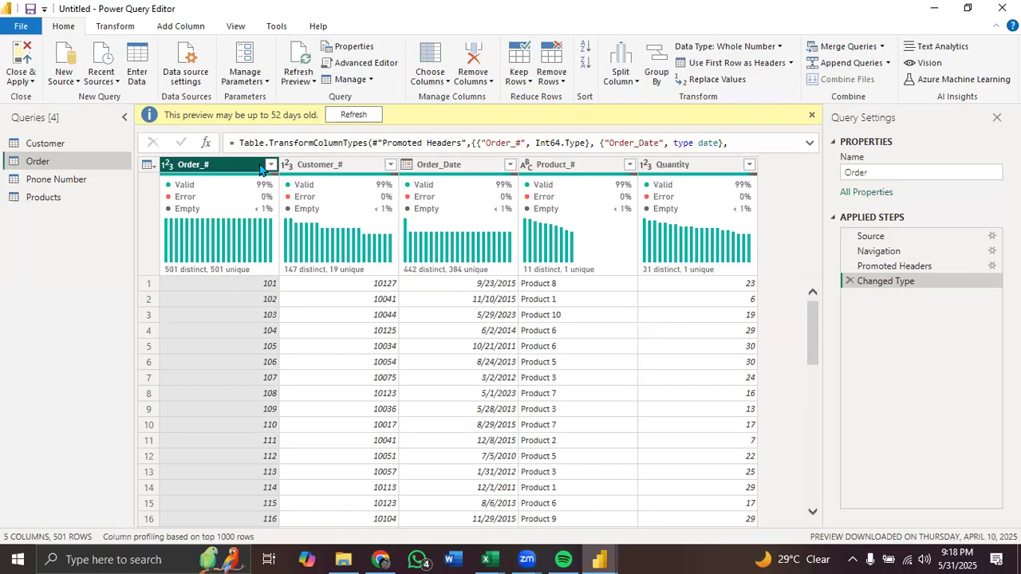
click(293, 279)
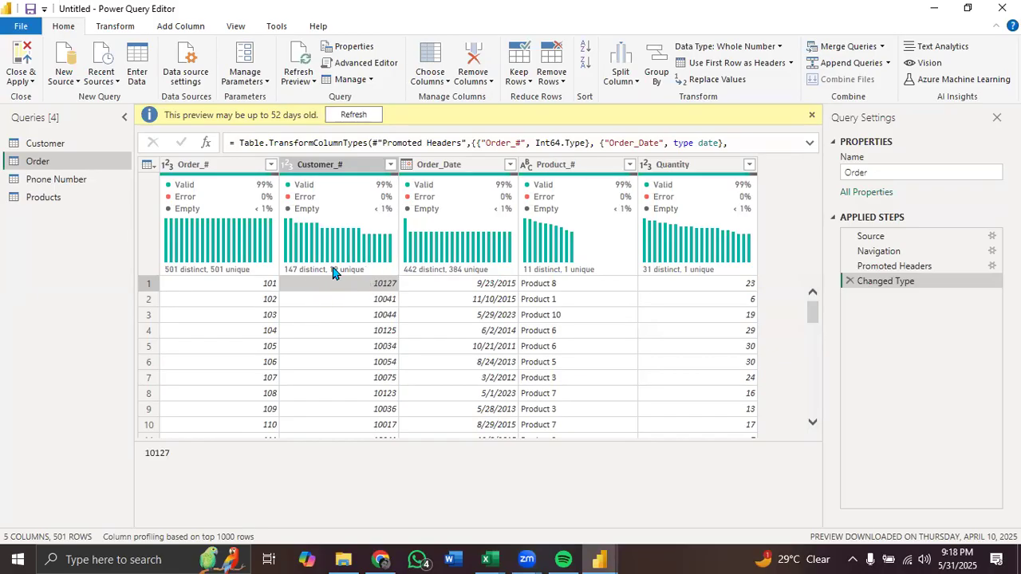
mouse_move(333, 272)
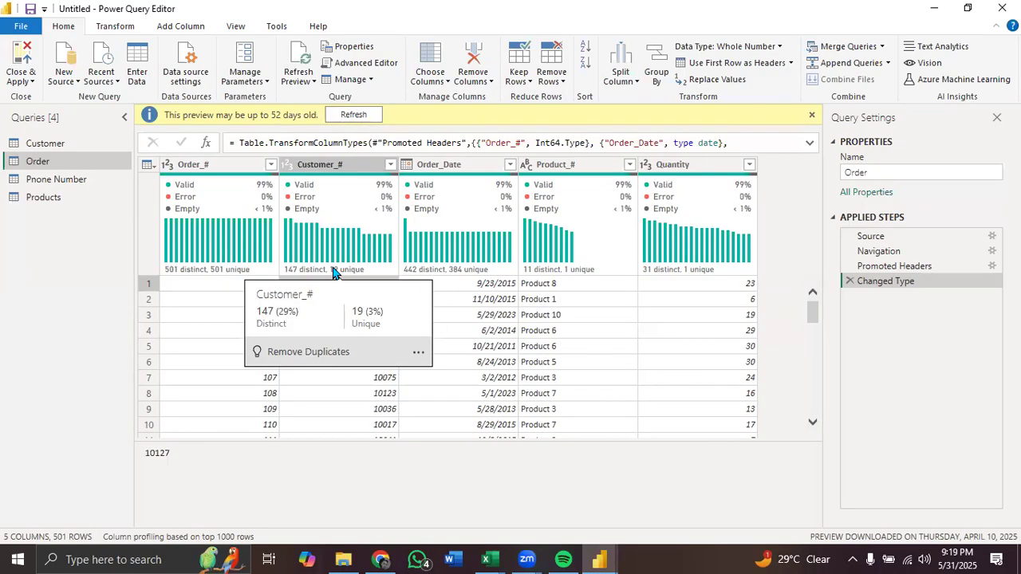
Step: Filter the Order query to rows where Order_# is null and check the other columns of those rows
click(271, 164)
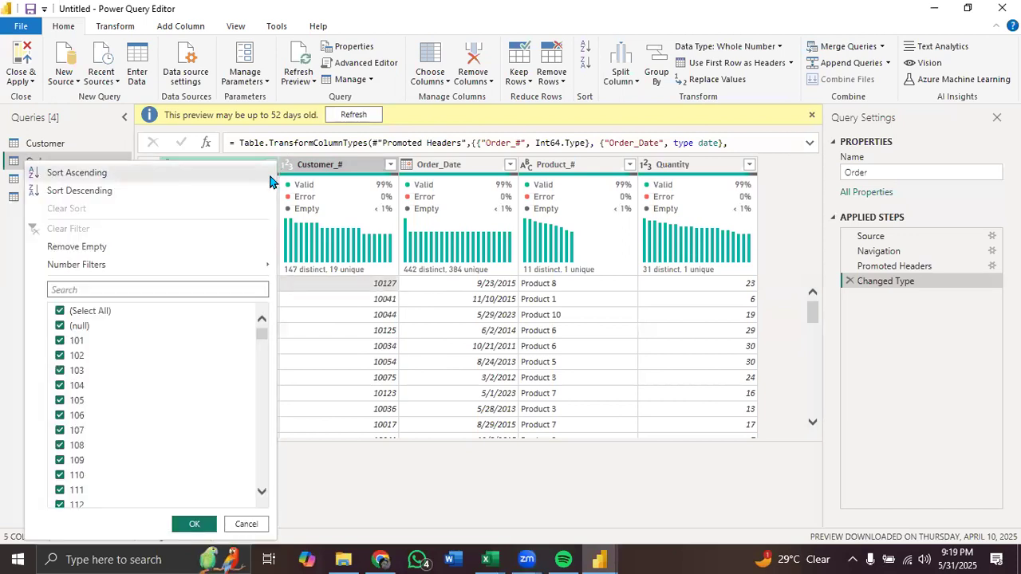
click(60, 312)
click(60, 326)
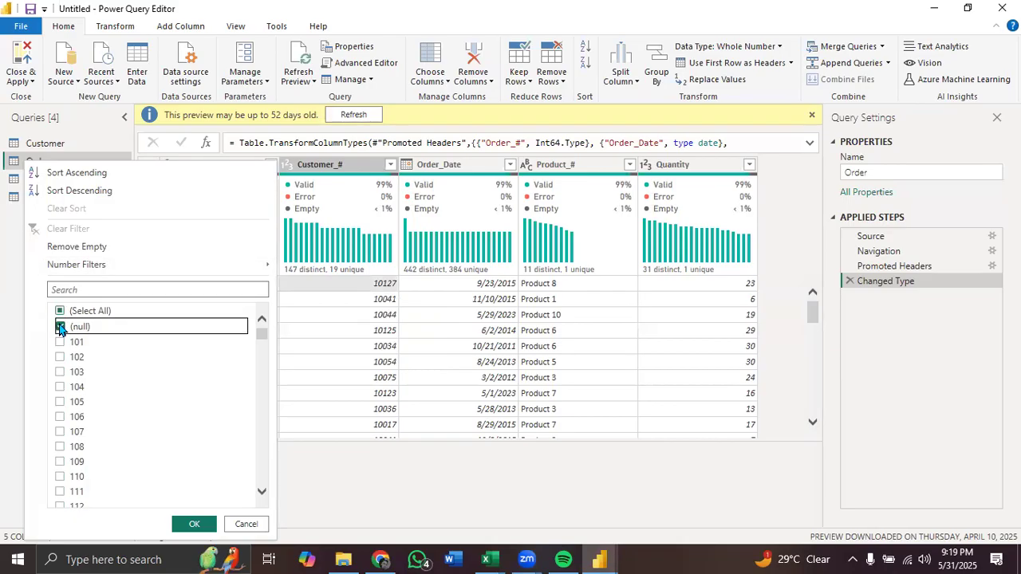
click(192, 524)
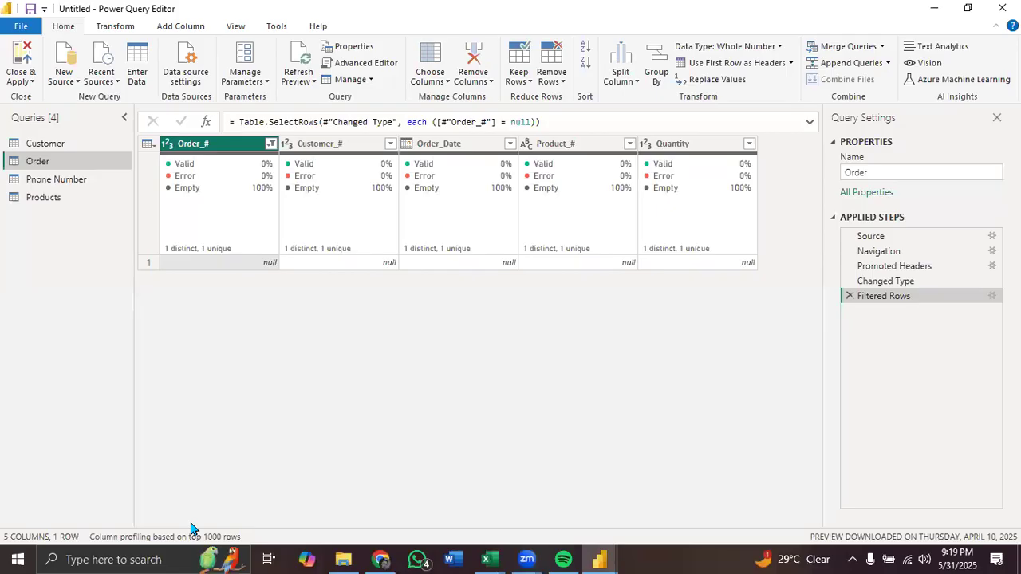
click(243, 263)
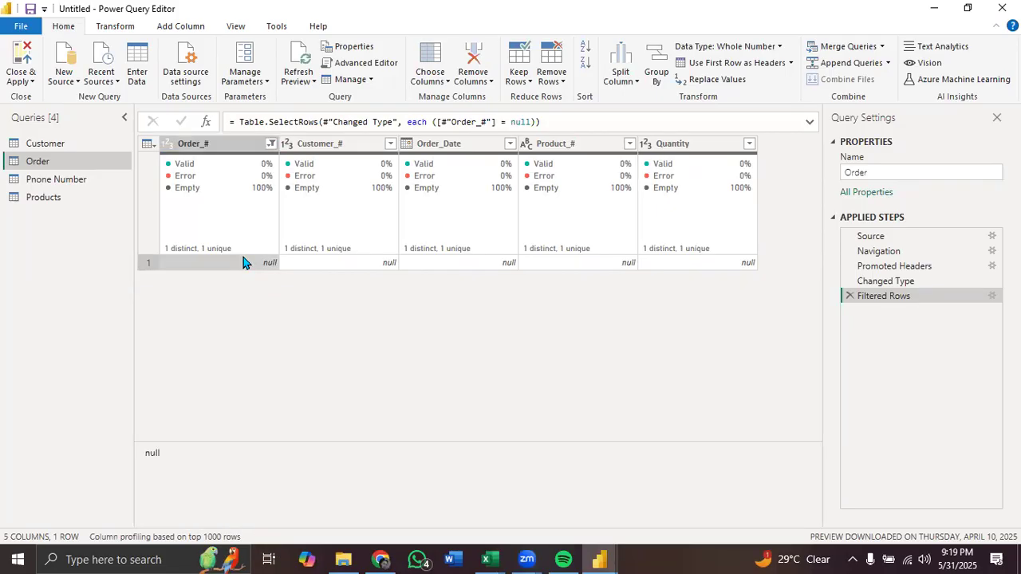
click(341, 265)
click(479, 265)
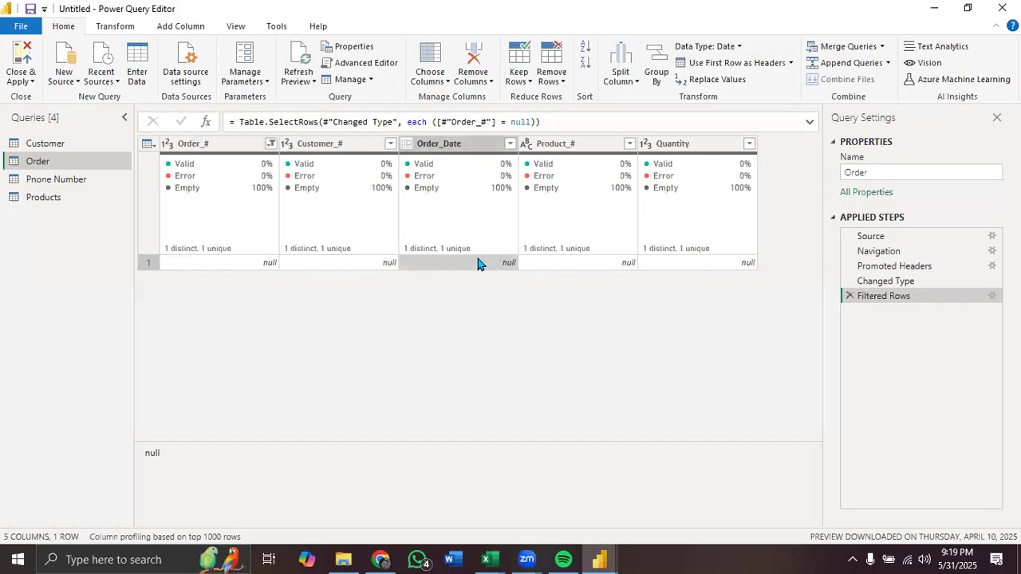
click(661, 267)
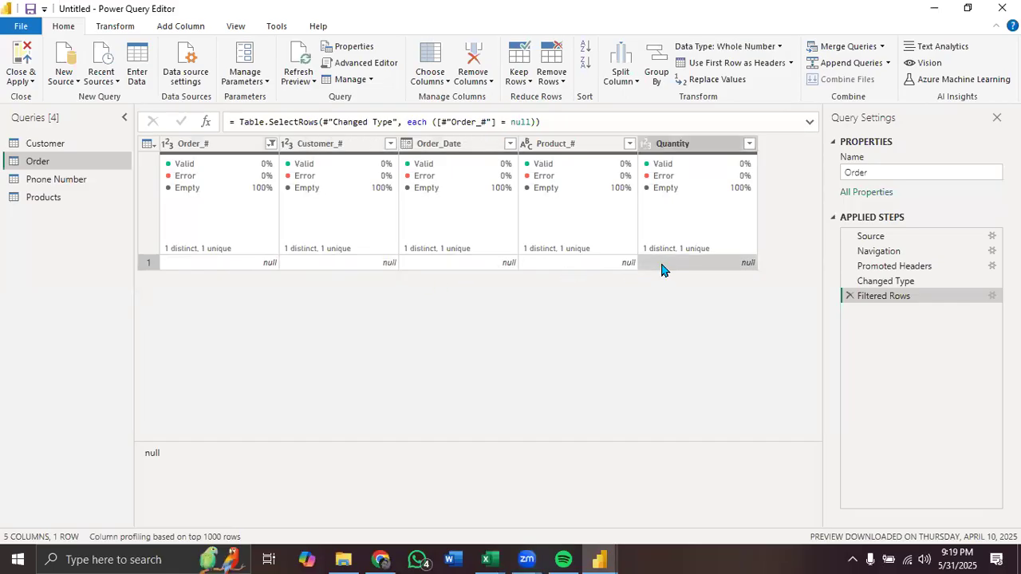
click(569, 263)
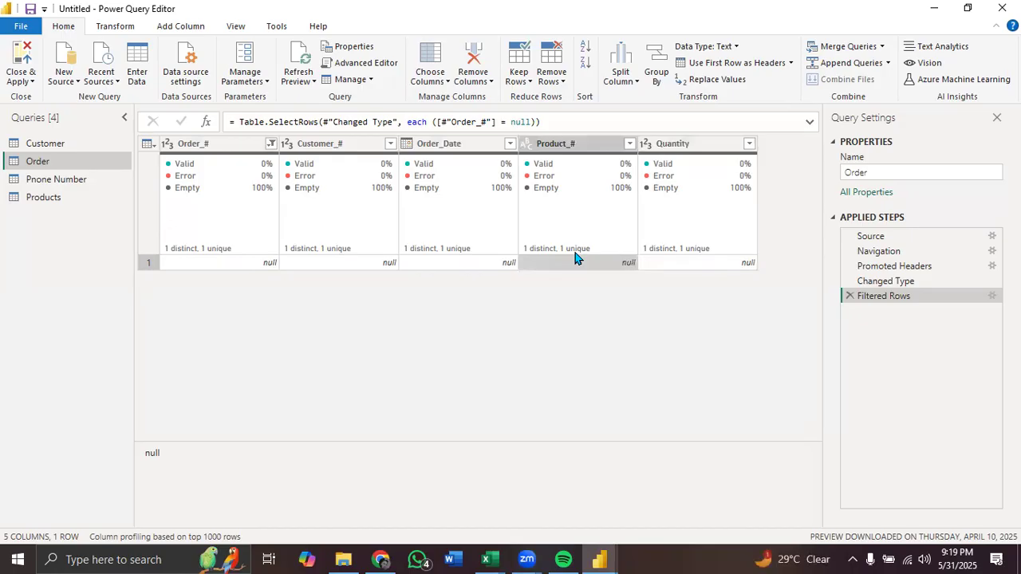
Step: Inspect the null row's values across all columns and delete the Filtered Rows step from the Order query
mouse_move(571, 260)
mouse_move(268, 188)
click(141, 266)
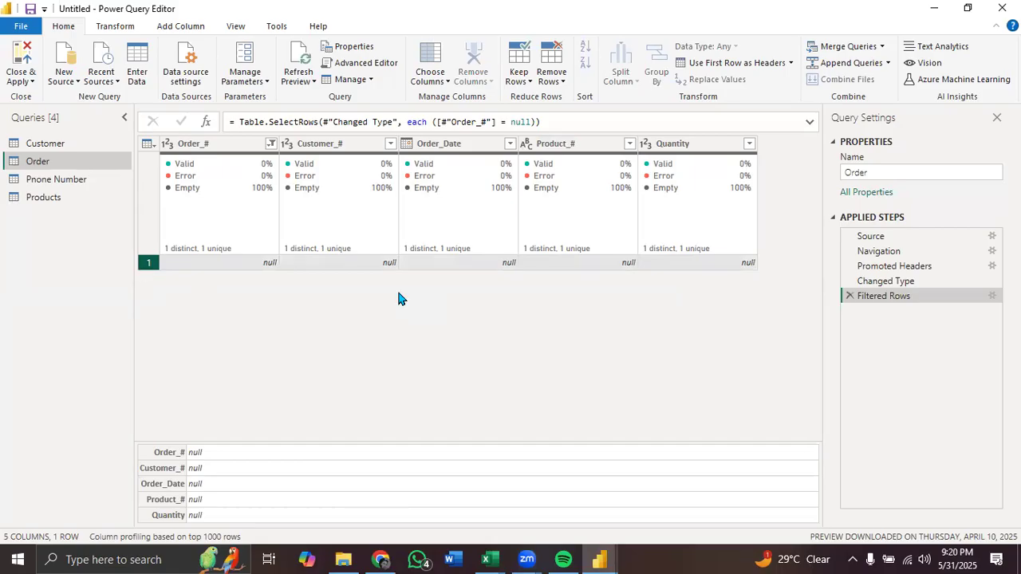
click(849, 296)
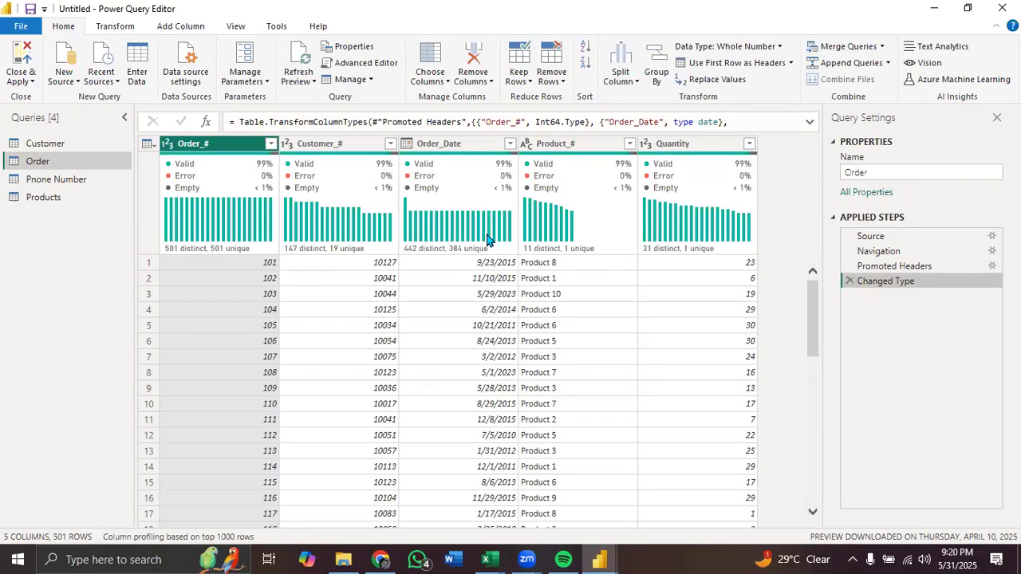
Step: Filter the null value out of Order_# in the Order query and check the remaining rows through to the last one
click(271, 145)
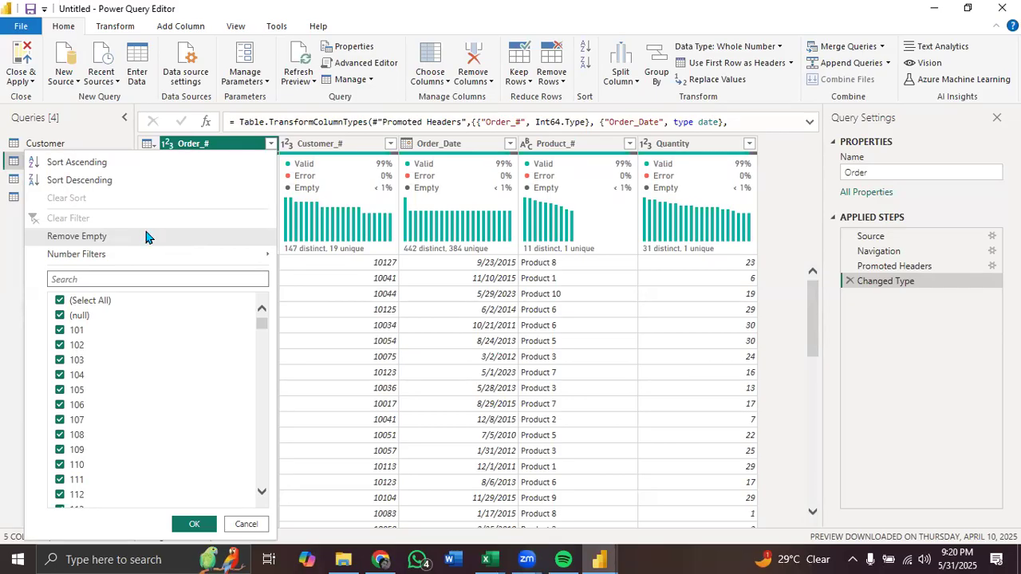
click(59, 317)
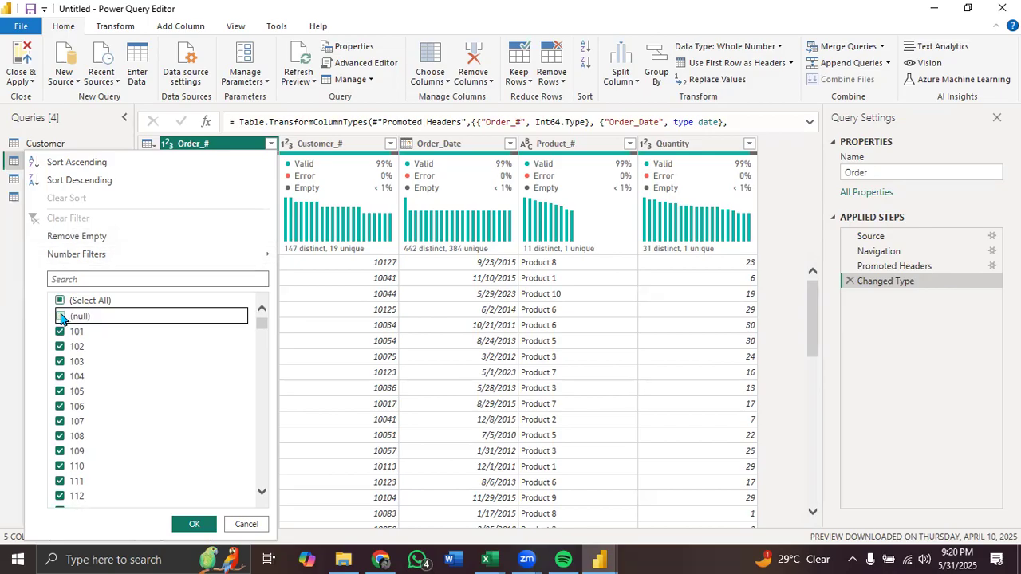
click(194, 523)
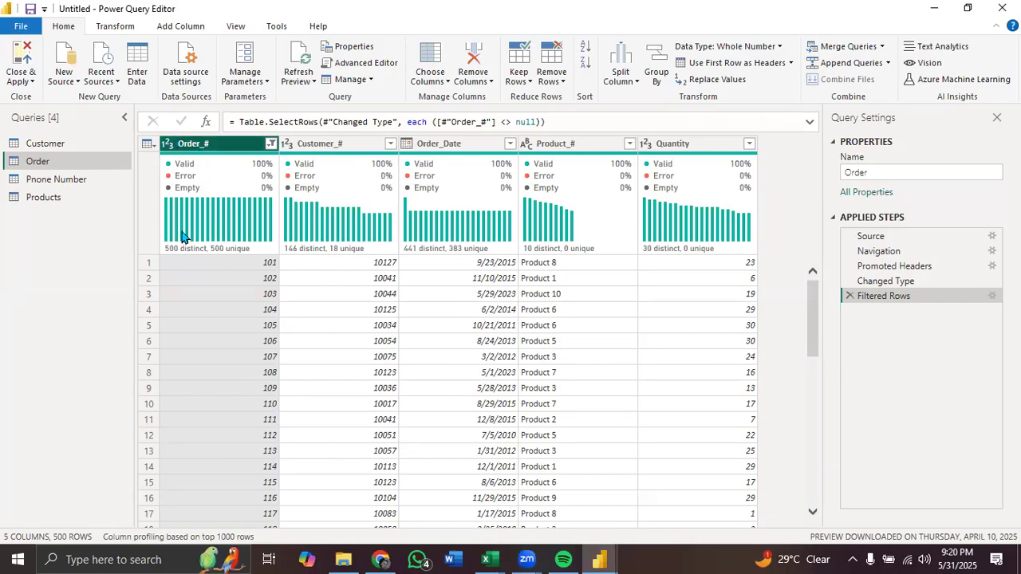
mouse_move(182, 249)
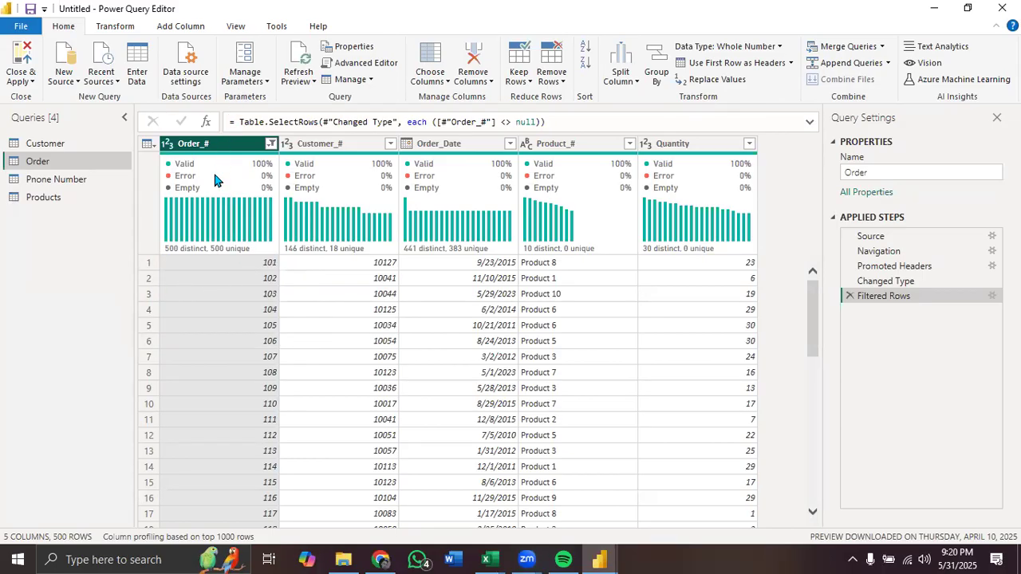
mouse_move(194, 165)
drag(813, 312, 813, 492)
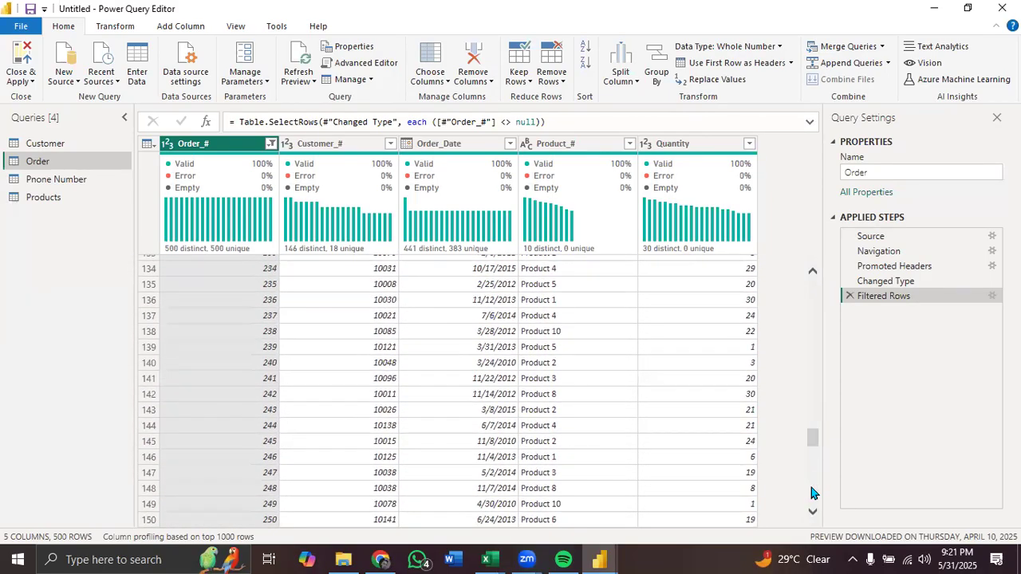
drag(814, 439, 812, 501)
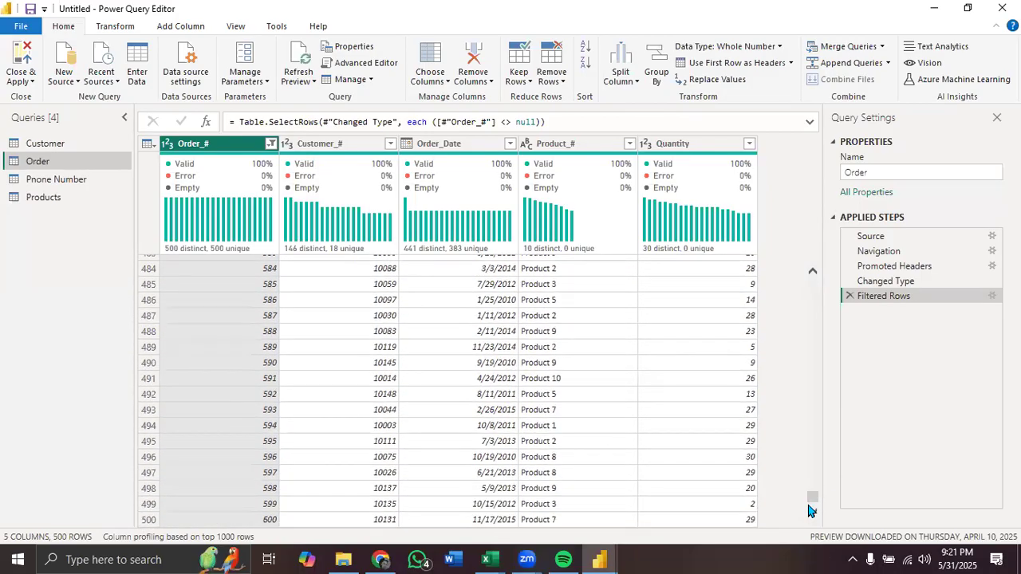
drag(812, 500, 813, 264)
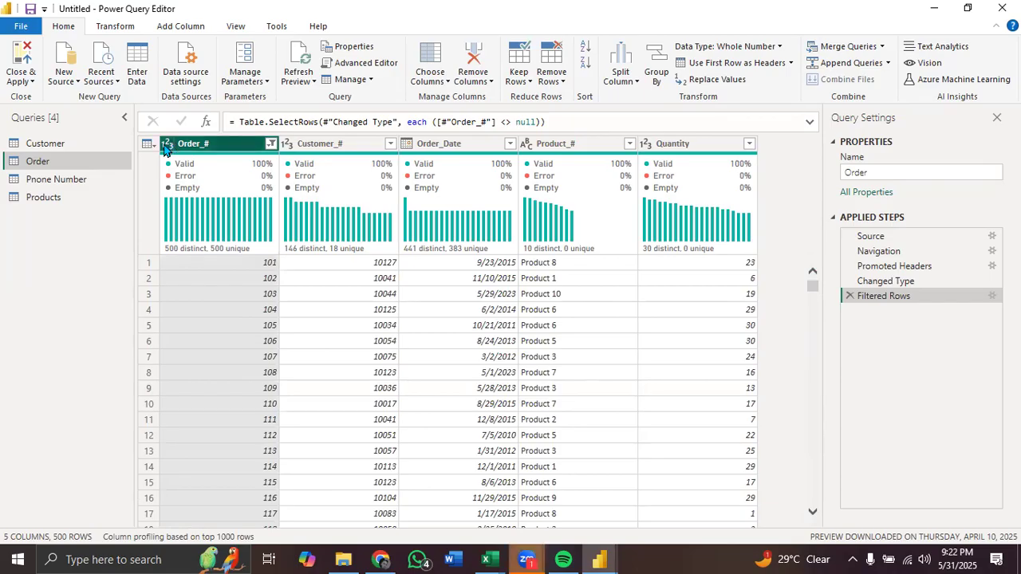
Step: Examine the Customer query's column quality, distinct and unique counts, and the data type of each column
click(70, 149)
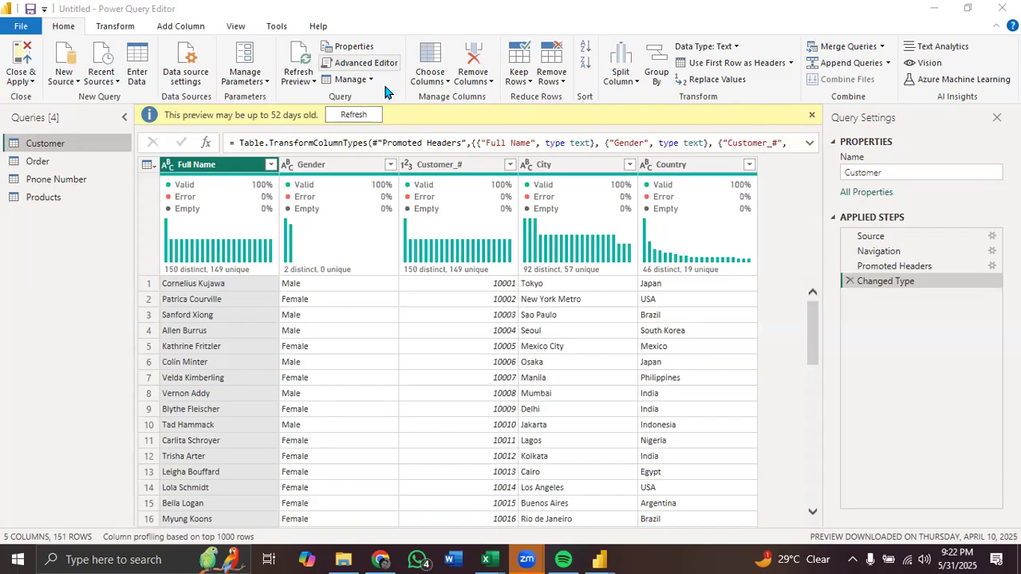
mouse_move(675, 210)
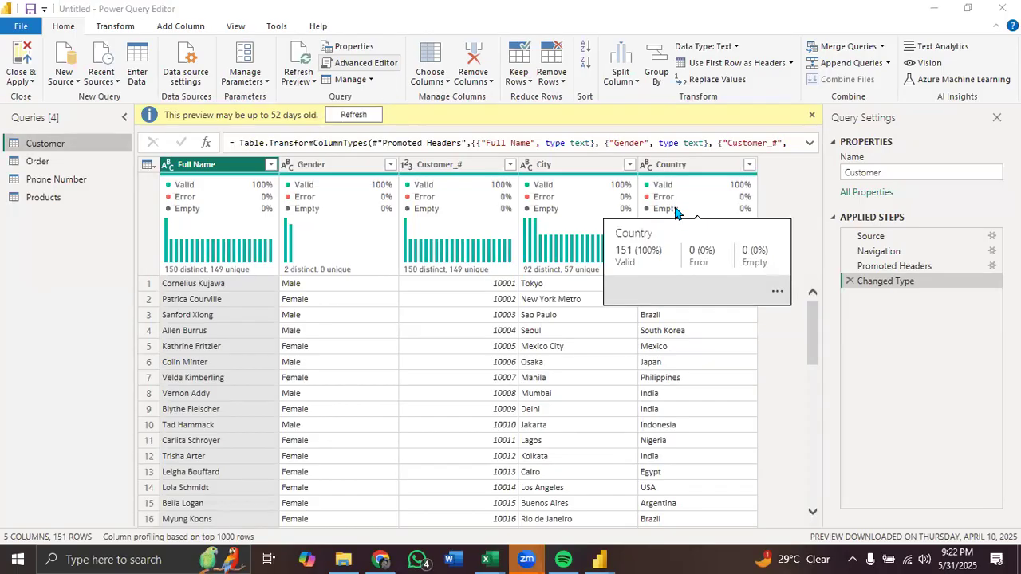
mouse_move(214, 261)
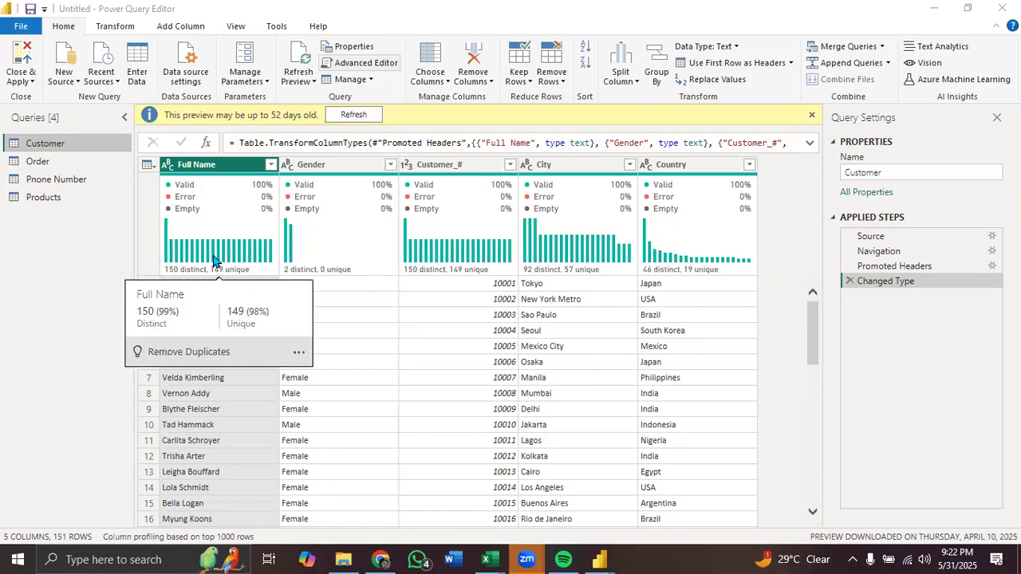
mouse_move(212, 212)
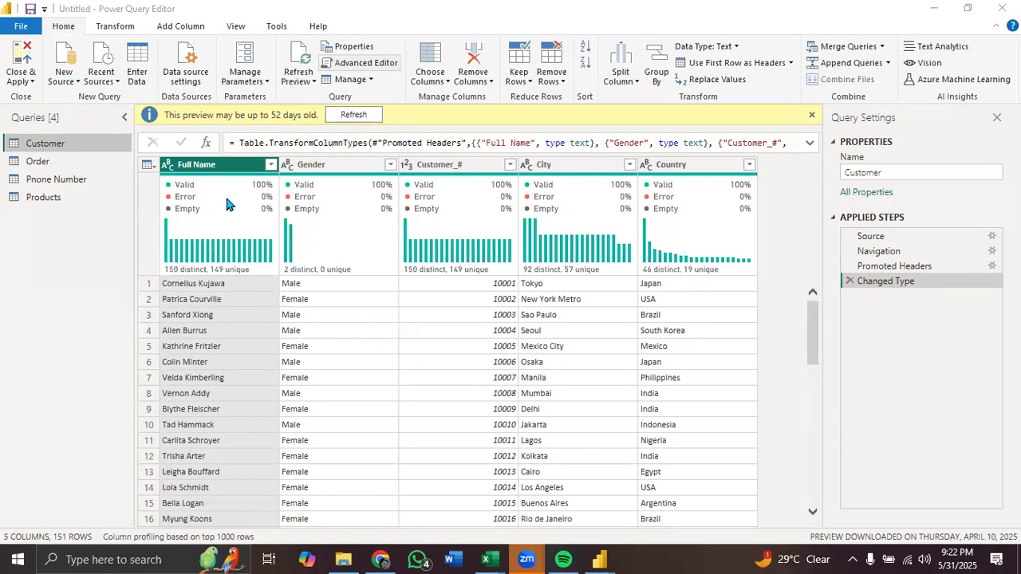
mouse_move(225, 194)
mouse_move(274, 253)
mouse_move(556, 278)
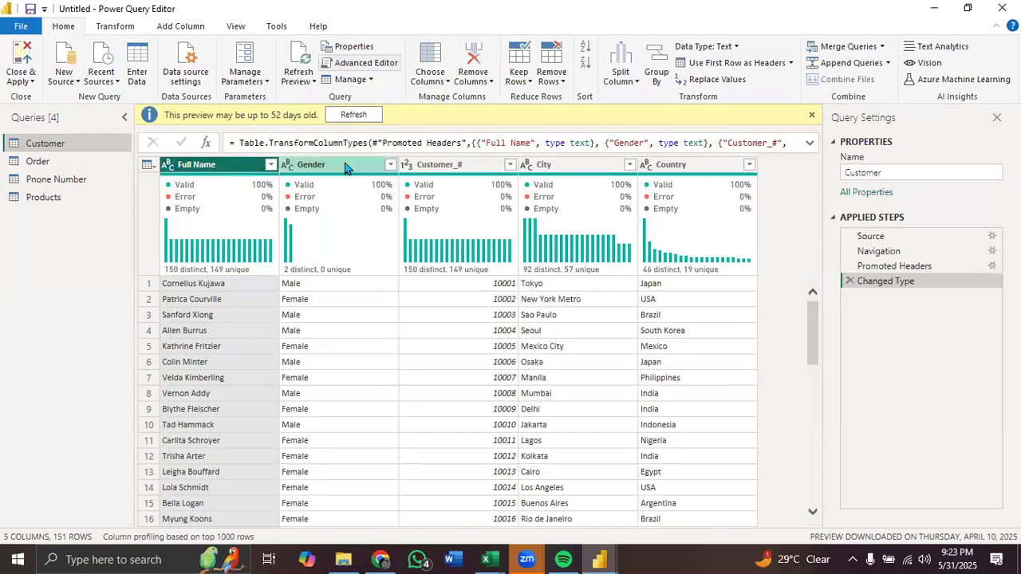
click(304, 168)
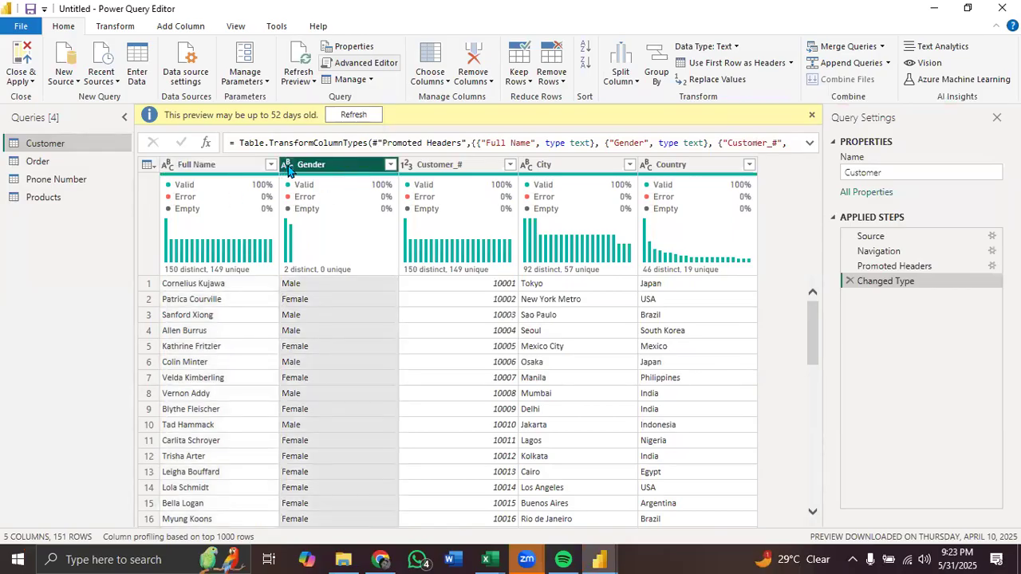
click(435, 174)
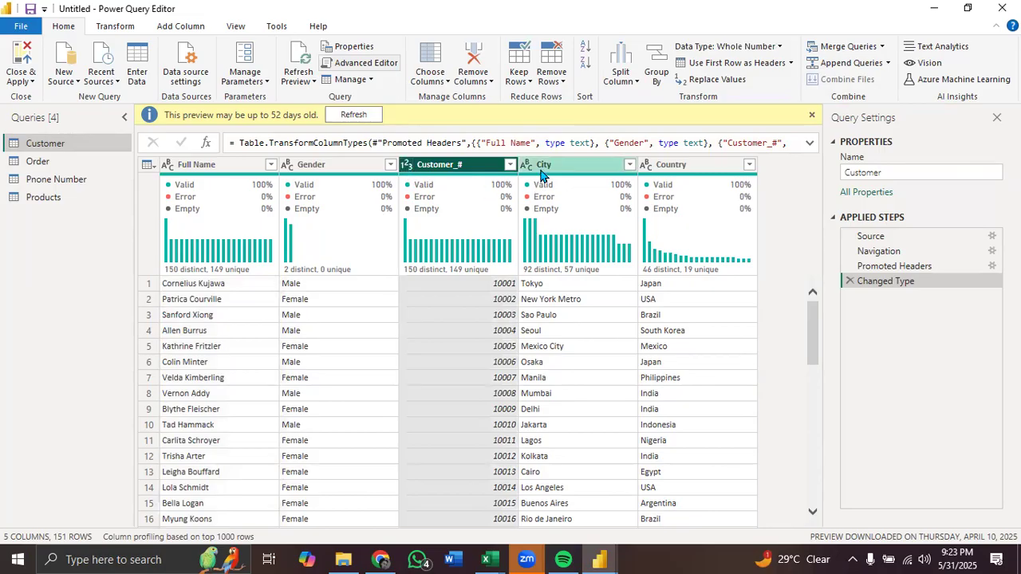
click(536, 173)
click(683, 173)
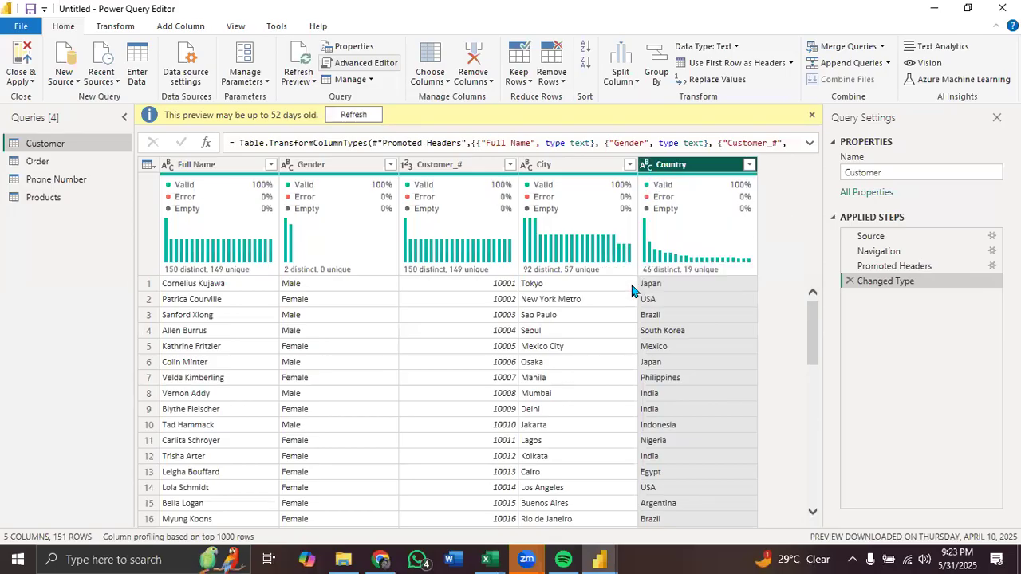
mouse_move(571, 247)
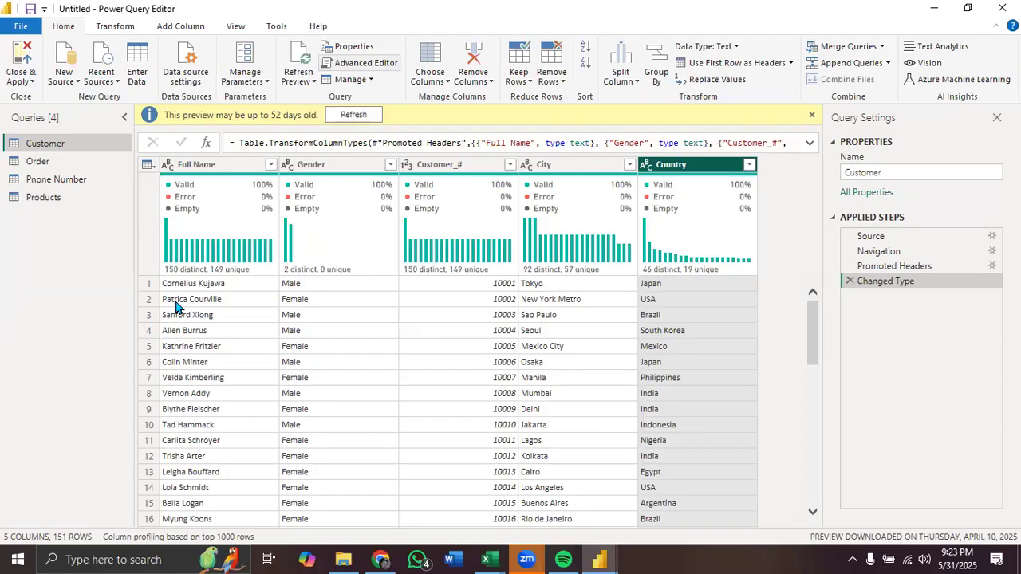
click(209, 165)
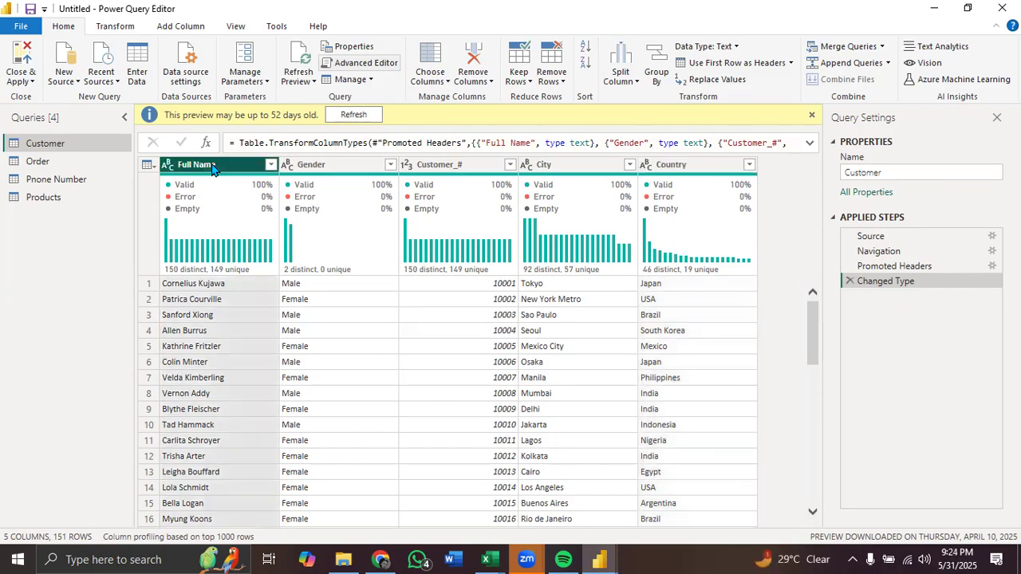
Step: Keep only the Customer rows with duplicate Customer_# values to inspect them, and delete the Kept Duplicates step
click(458, 165)
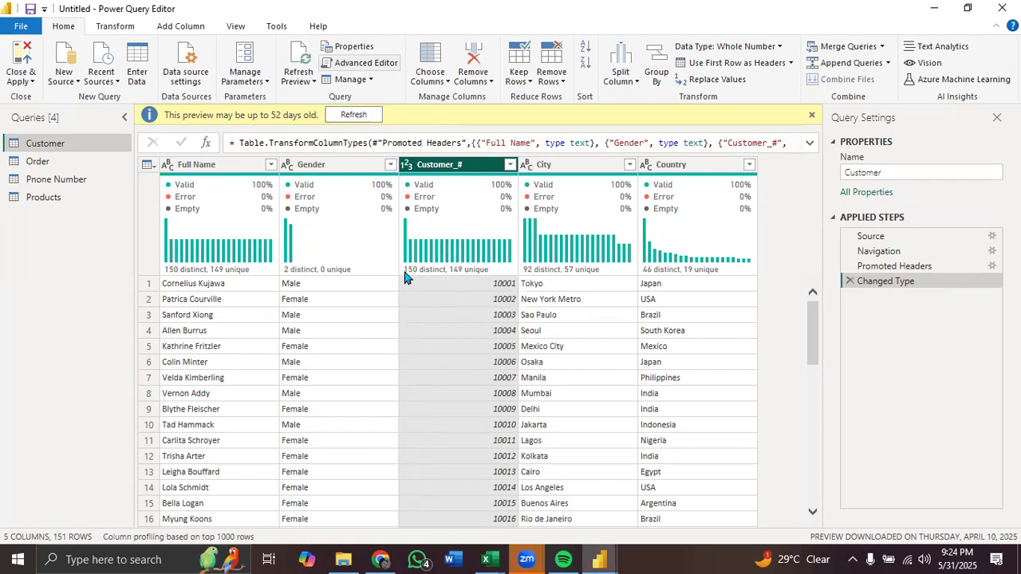
mouse_move(407, 270)
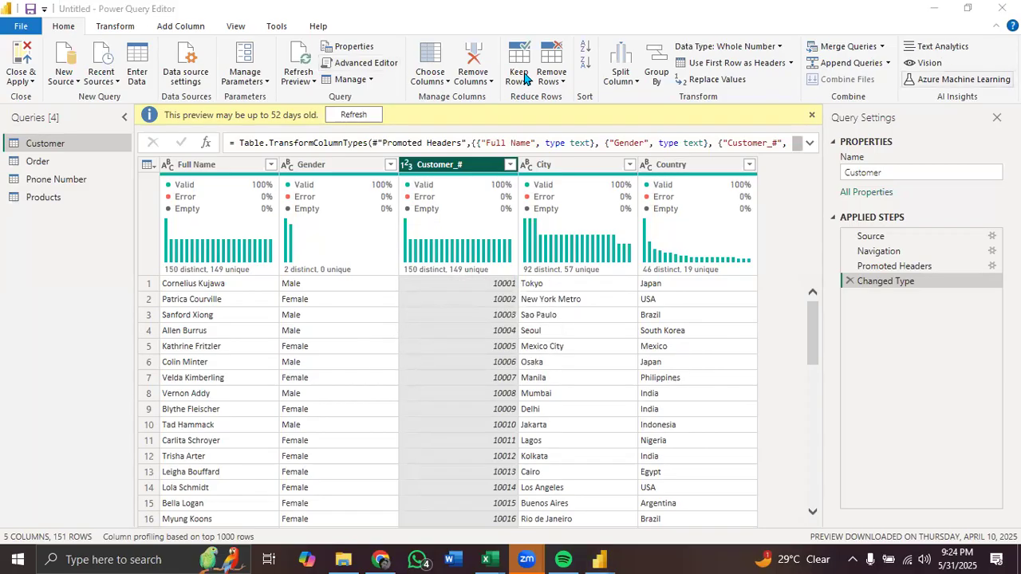
click(520, 78)
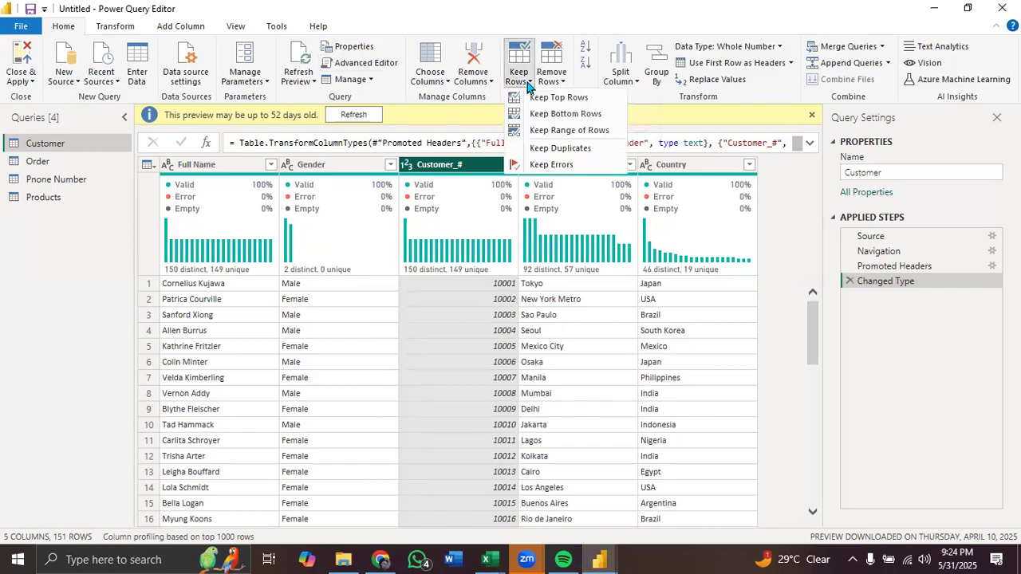
click(559, 150)
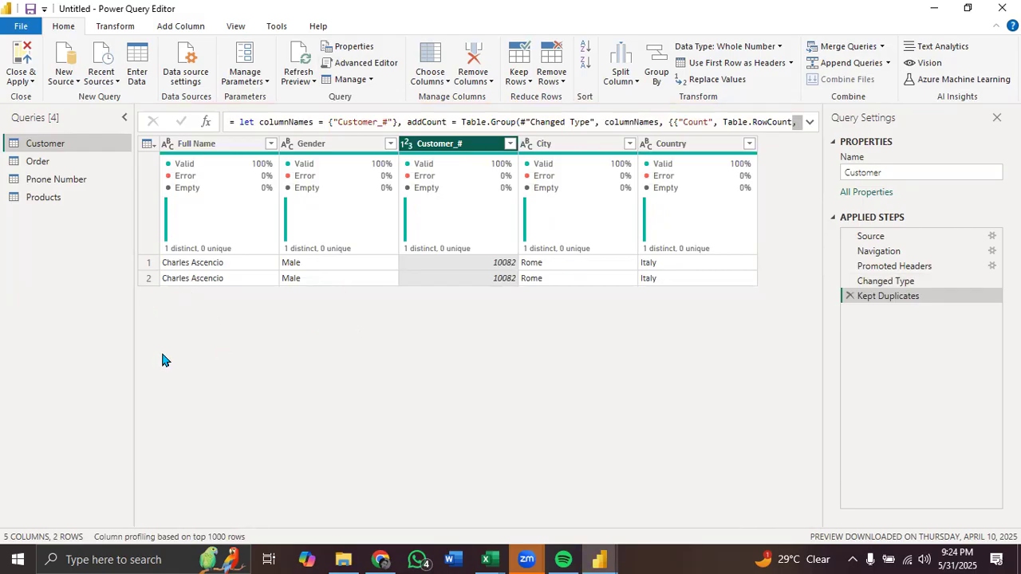
click(850, 296)
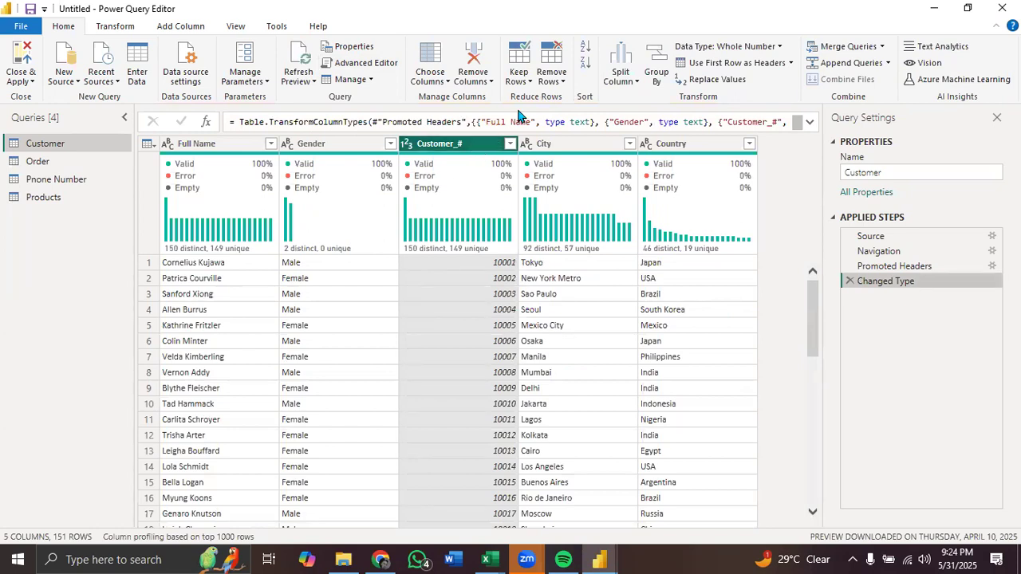
Step: Remove the rows with duplicate Customer_# values from the Customer query and check the column's distinct and unique counts
click(552, 73)
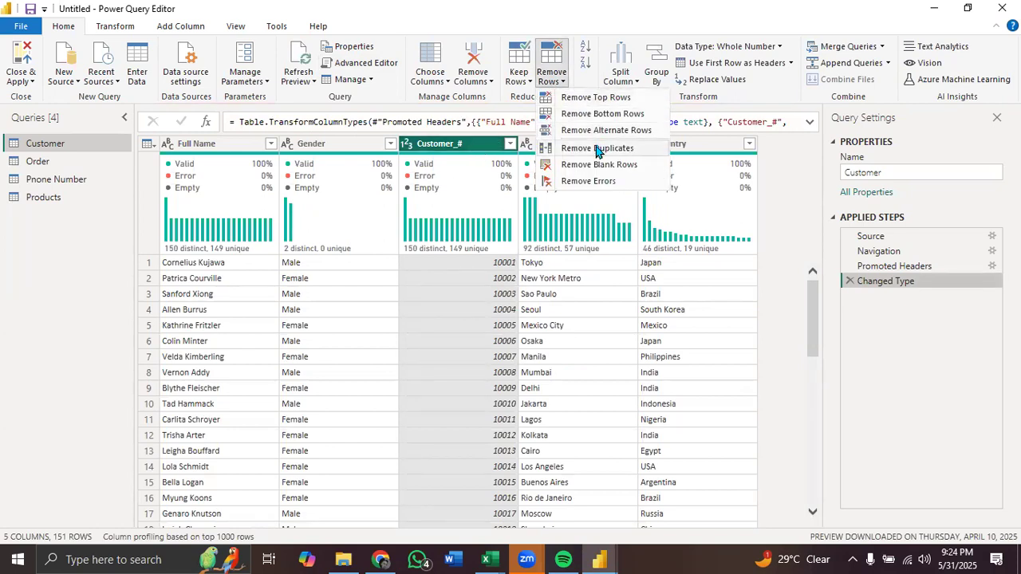
click(598, 150)
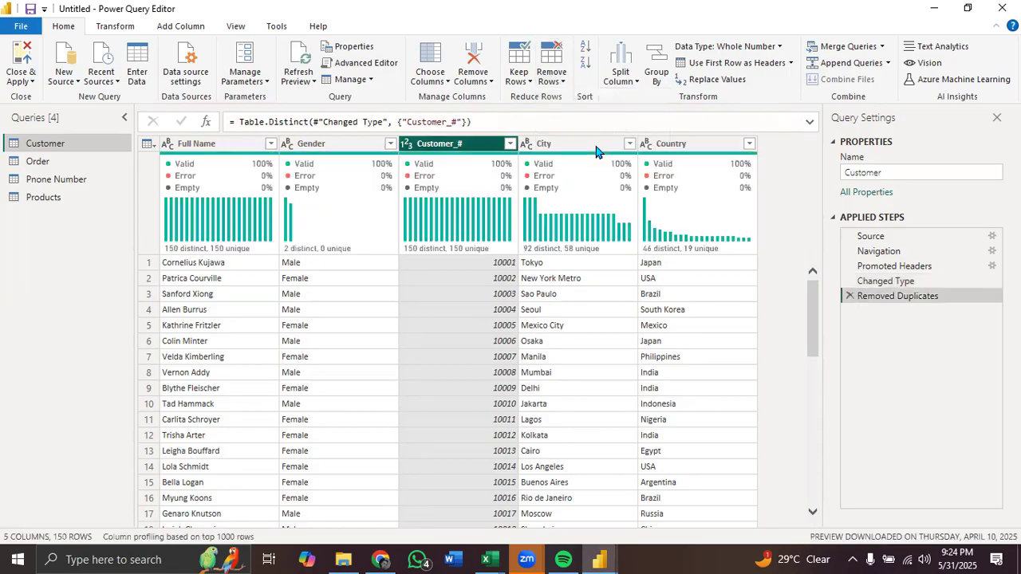
mouse_move(414, 246)
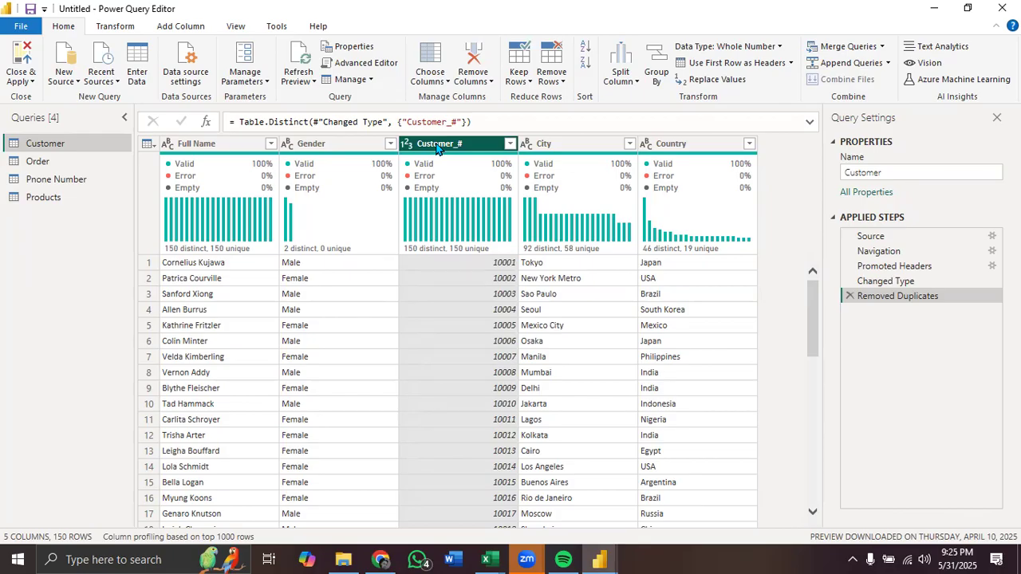
Step: Try moving the Customer_# column to the beginning and to the end of the Customer query, and undo the reordering
drag(437, 149, 198, 160)
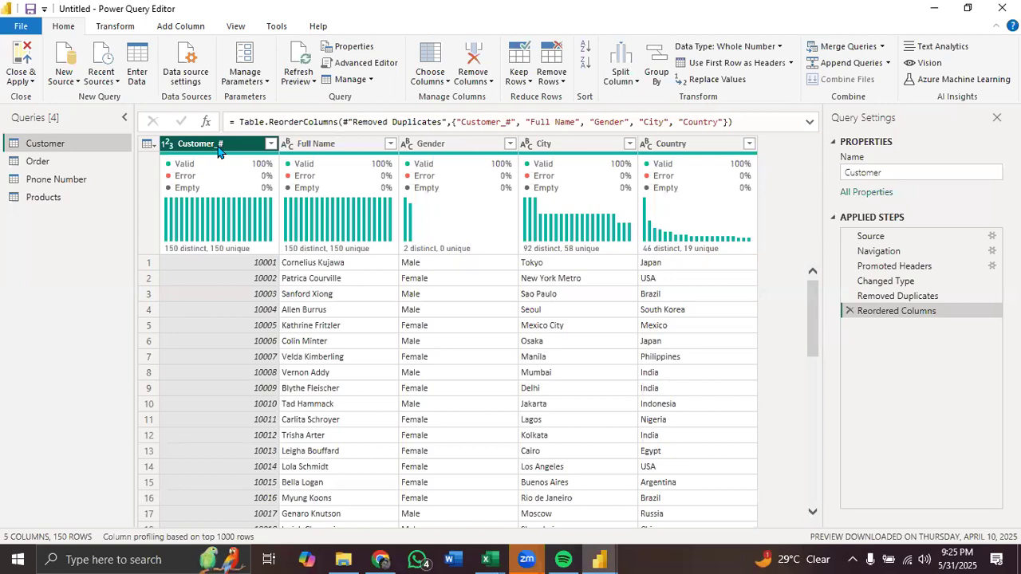
right_click(220, 152)
mouse_move(371, 466)
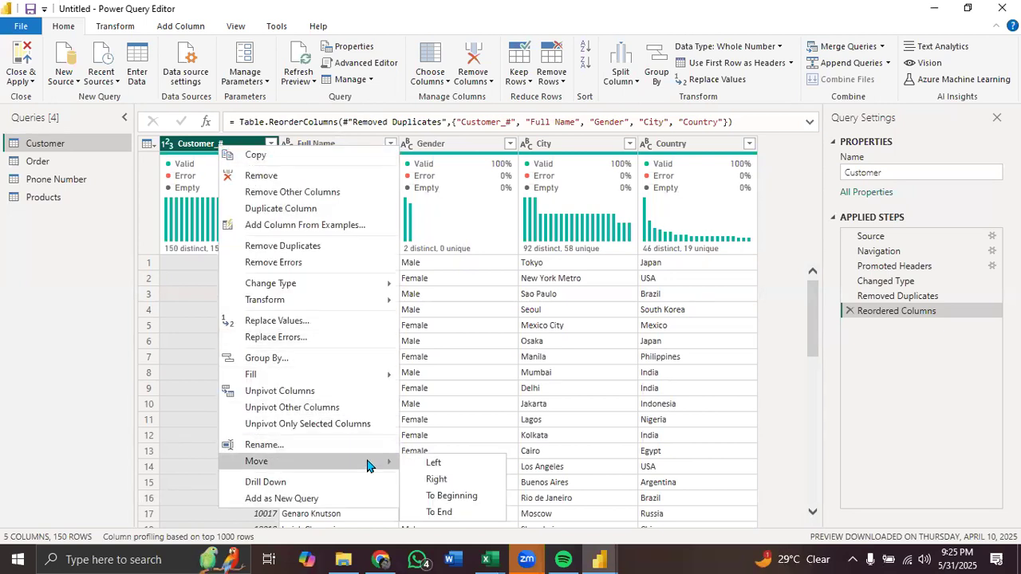
click(441, 512)
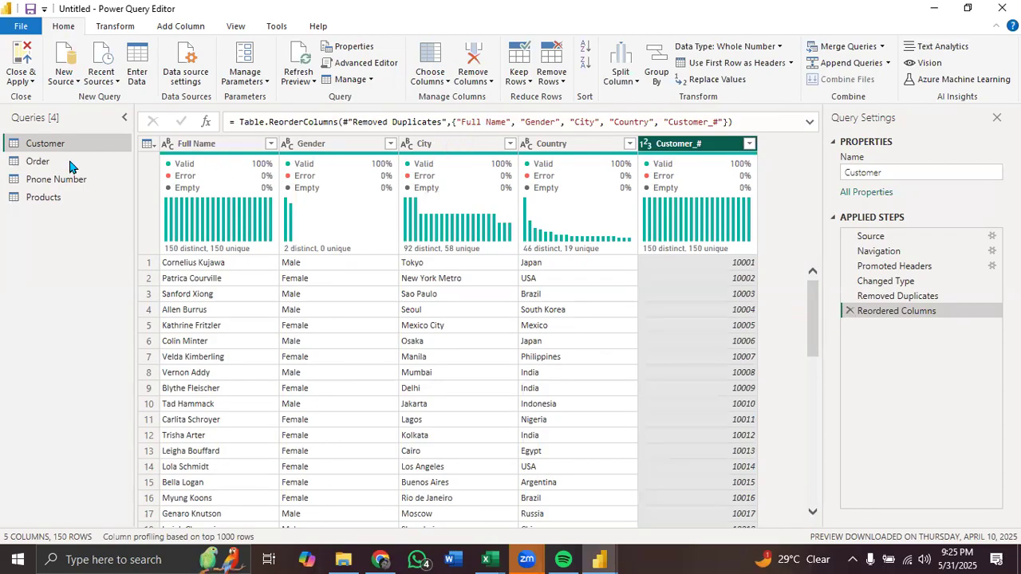
key(ctrl+z)
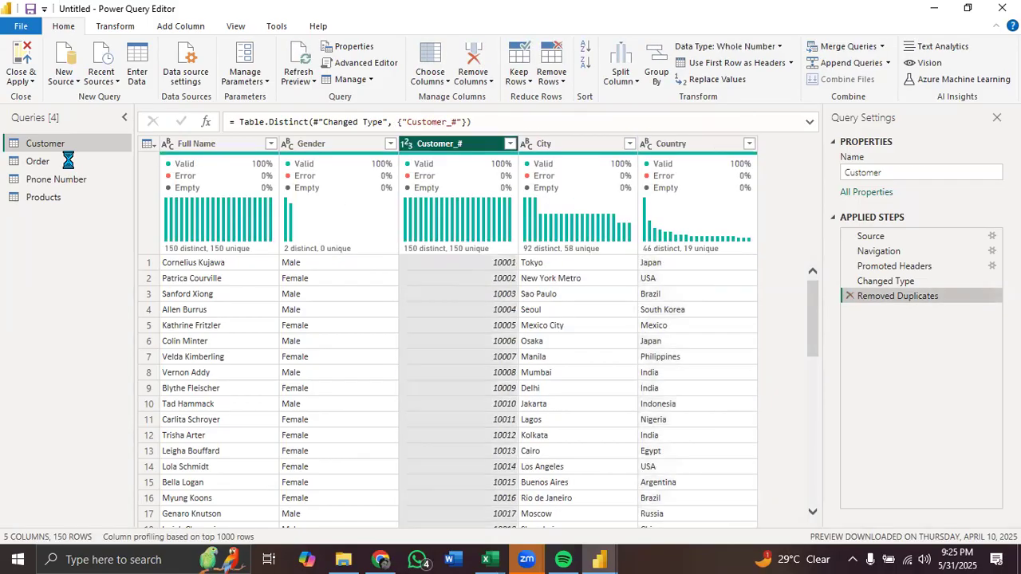
Step: Move the Customer_# column to the beginning of the Customer query, before Full Name
drag(447, 144, 199, 143)
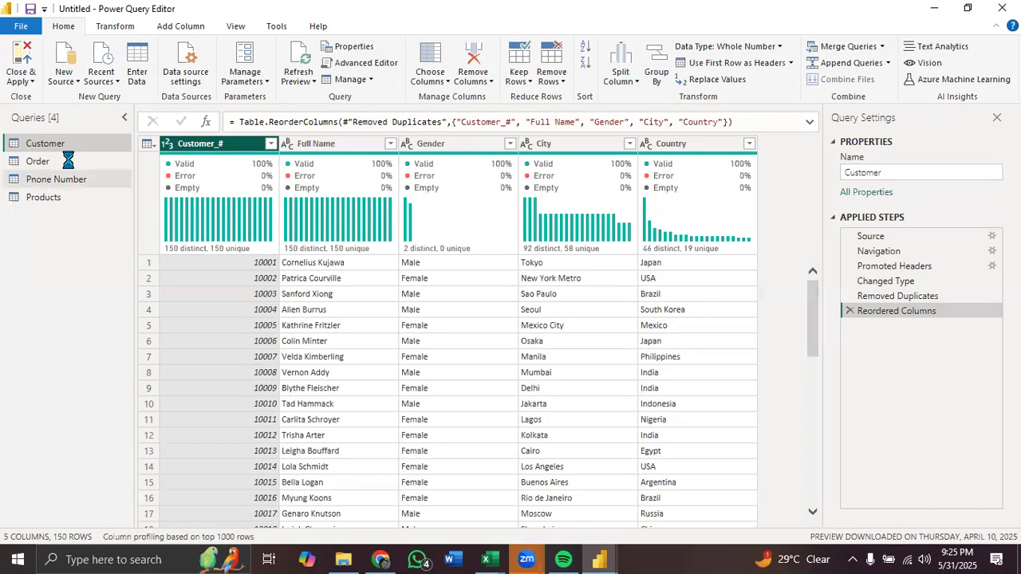
Step: Review the Order, Pnone Number and Products queries one after another
click(68, 161)
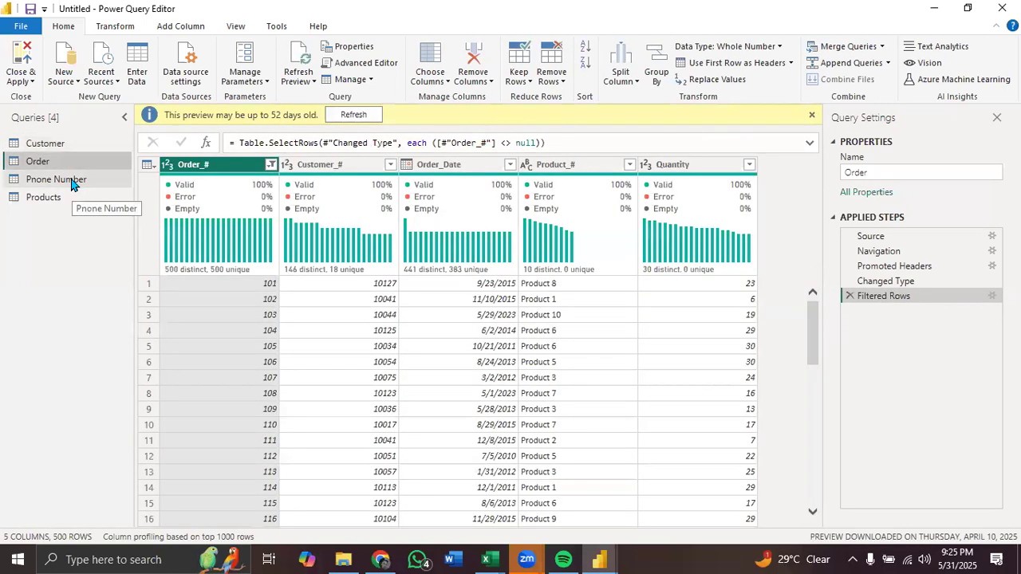
click(71, 181)
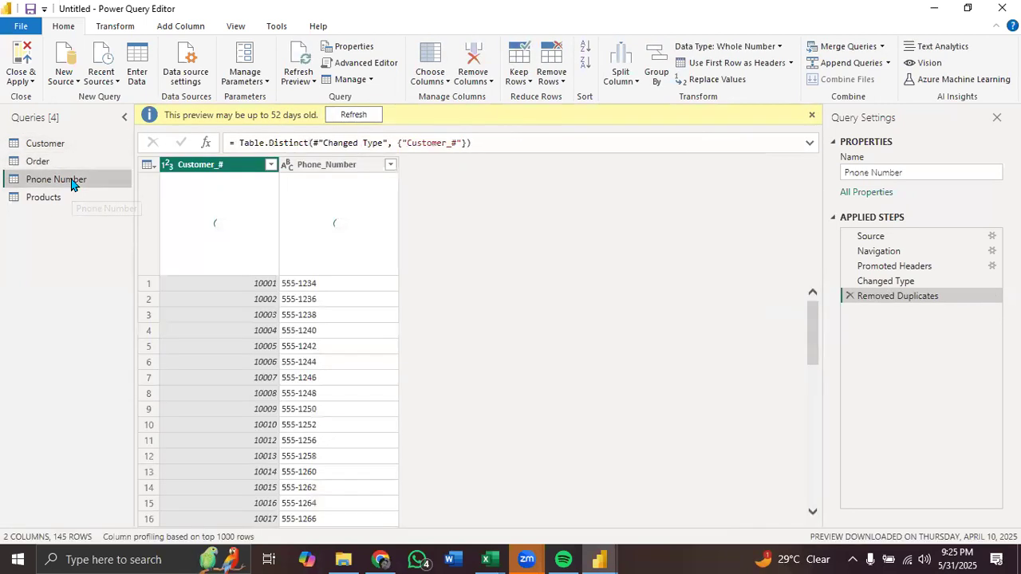
click(60, 200)
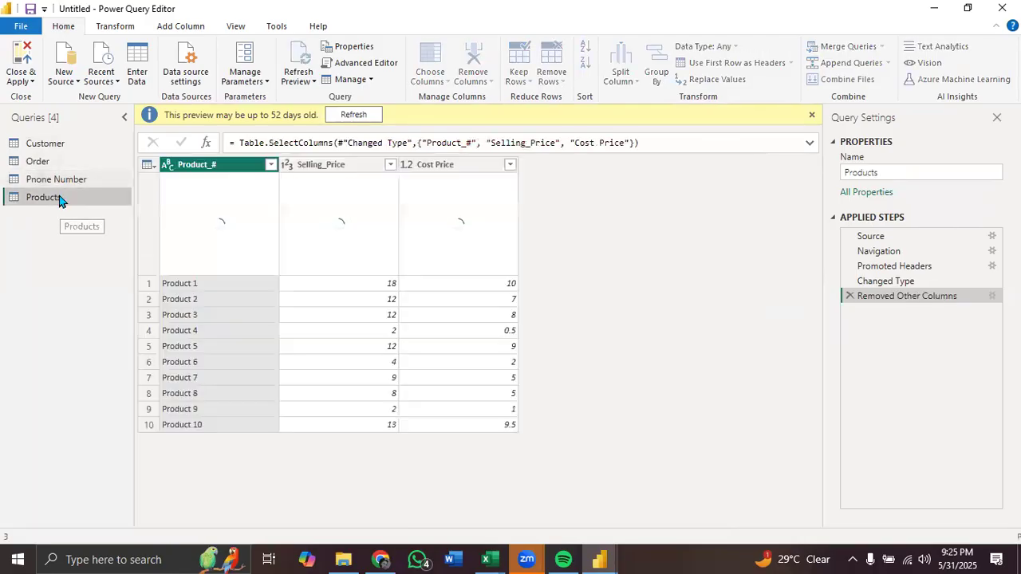
Step: Open the Customer query and select its Full Name column
click(63, 145)
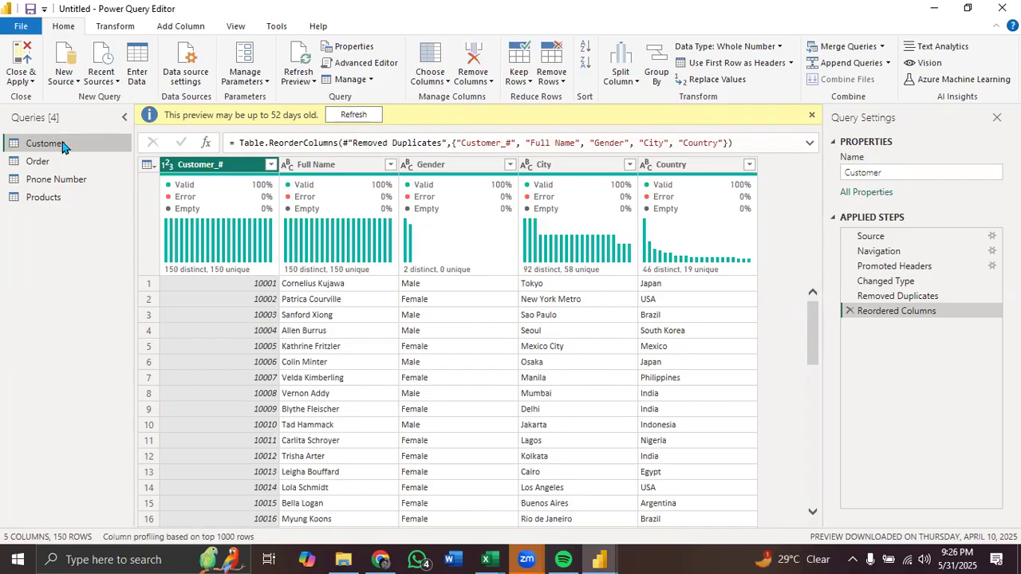
click(318, 172)
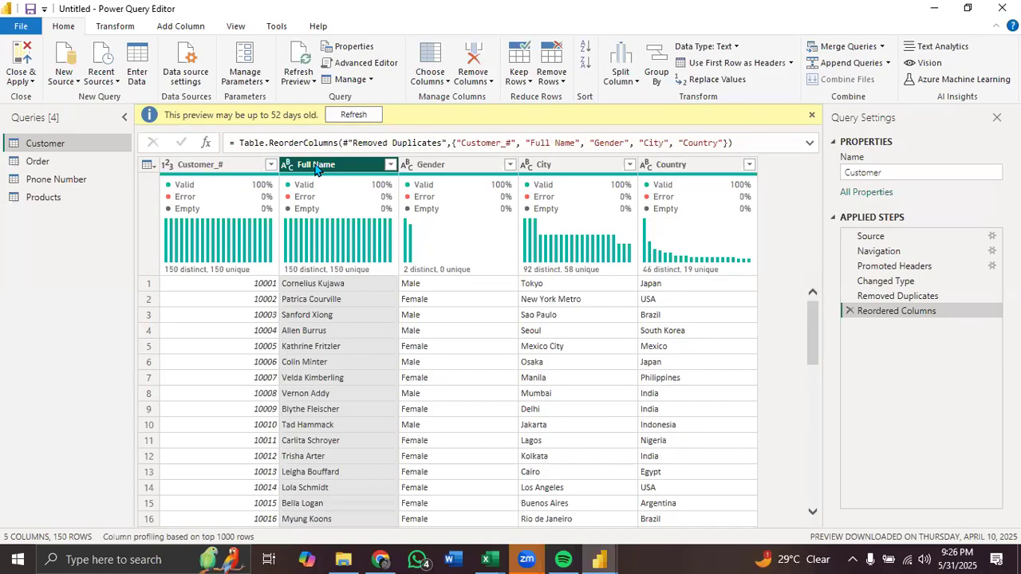
click(625, 85)
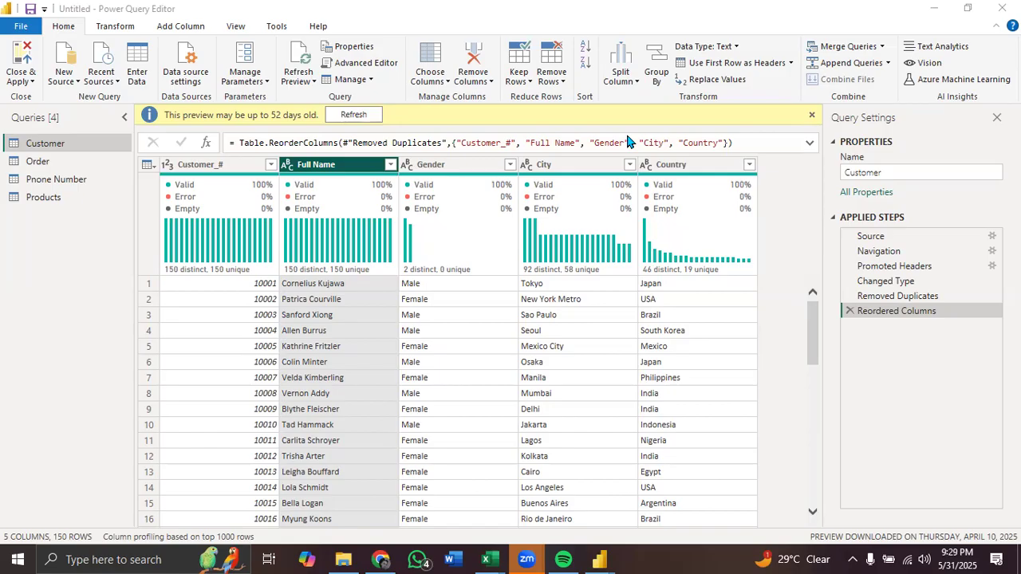
click(359, 166)
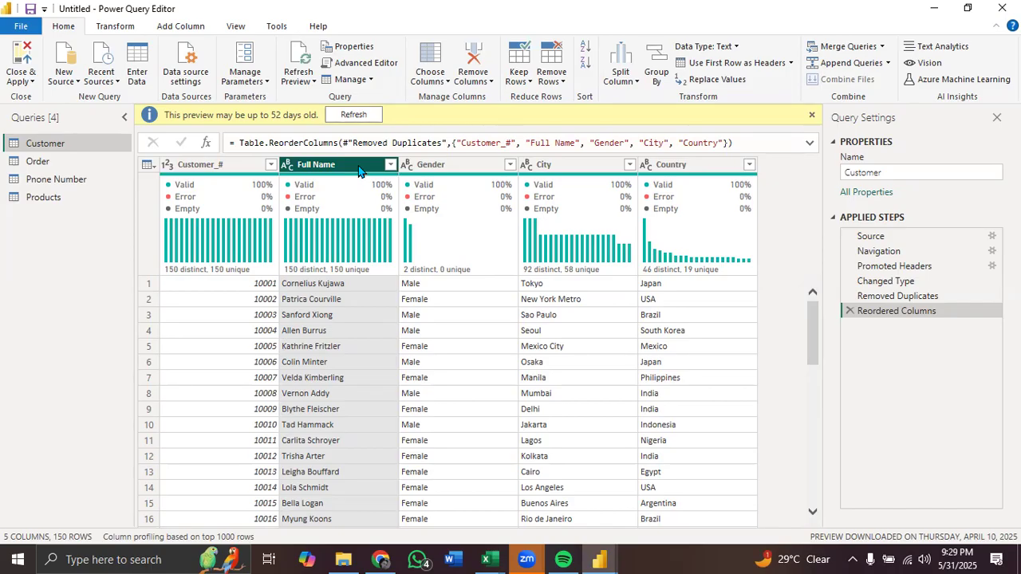
Step: Try adding an uppercase copy of the Full Name column as a new column in the Customer query, and delete that applied step
click(126, 28)
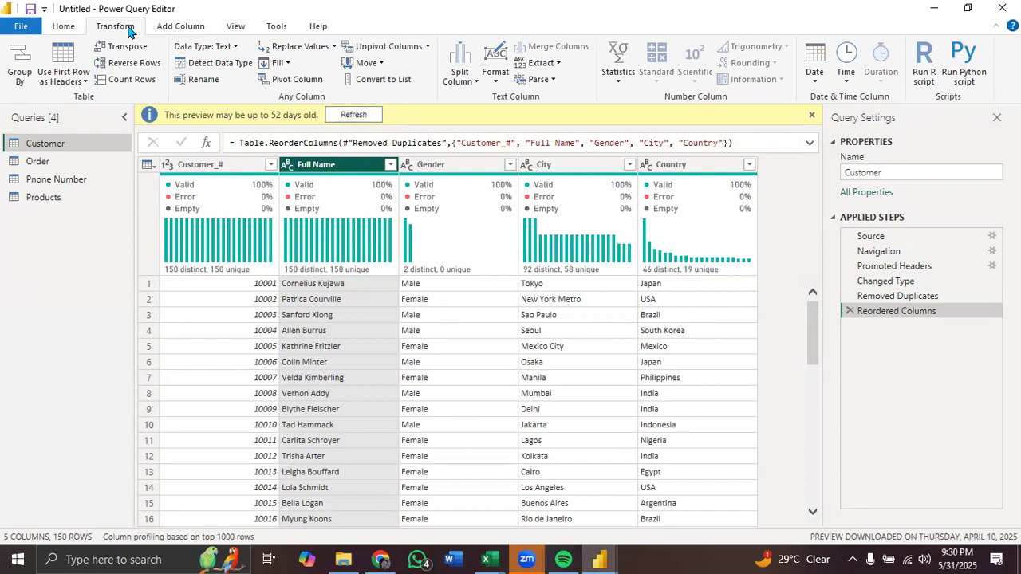
click(179, 27)
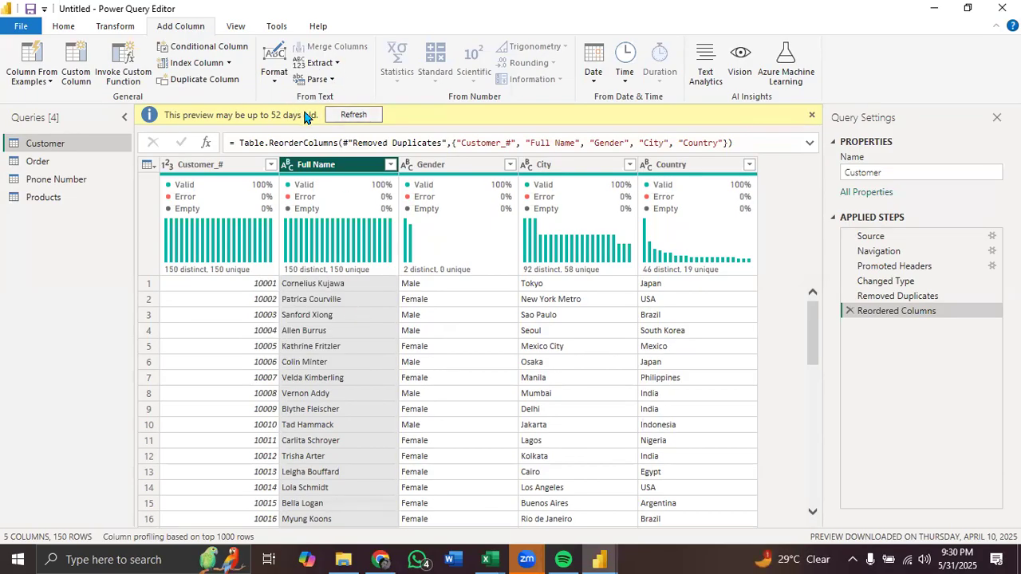
click(319, 64)
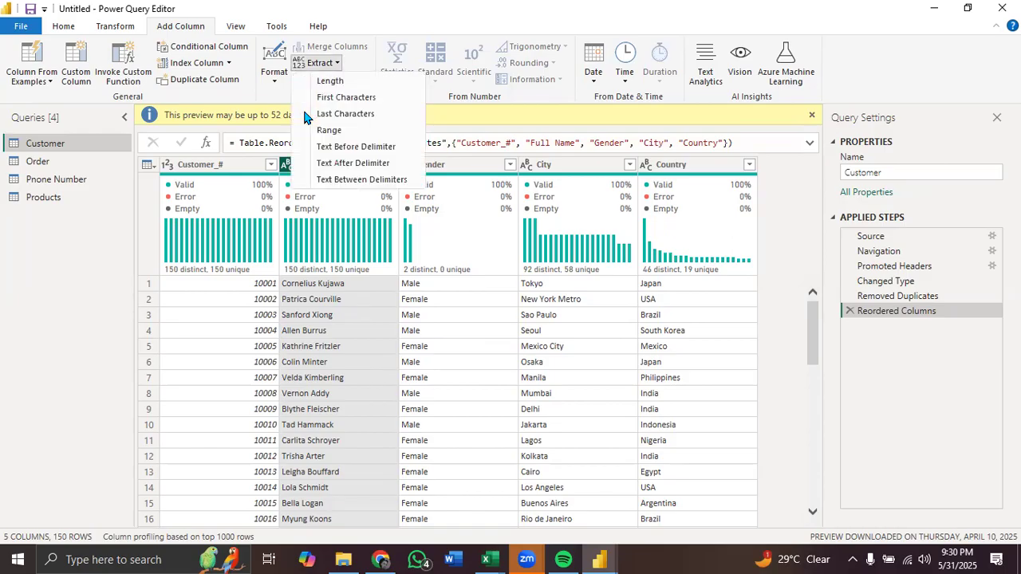
key(Left)
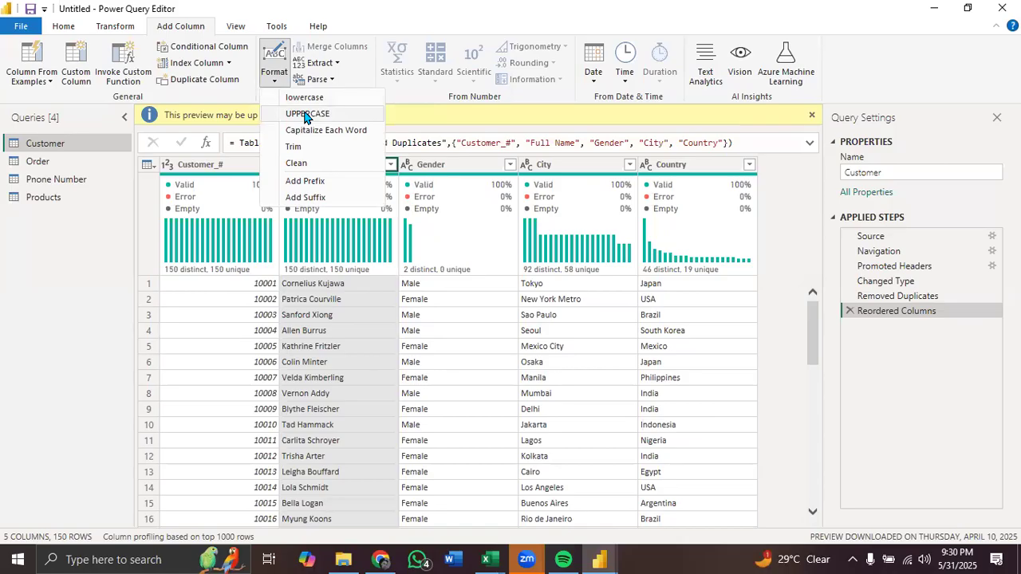
click(306, 115)
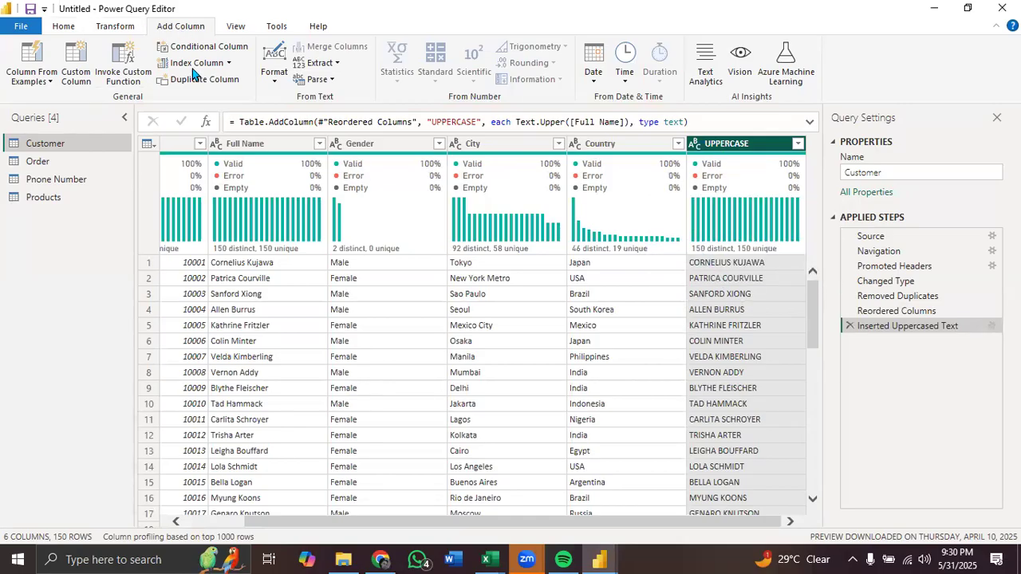
mouse_move(270, 244)
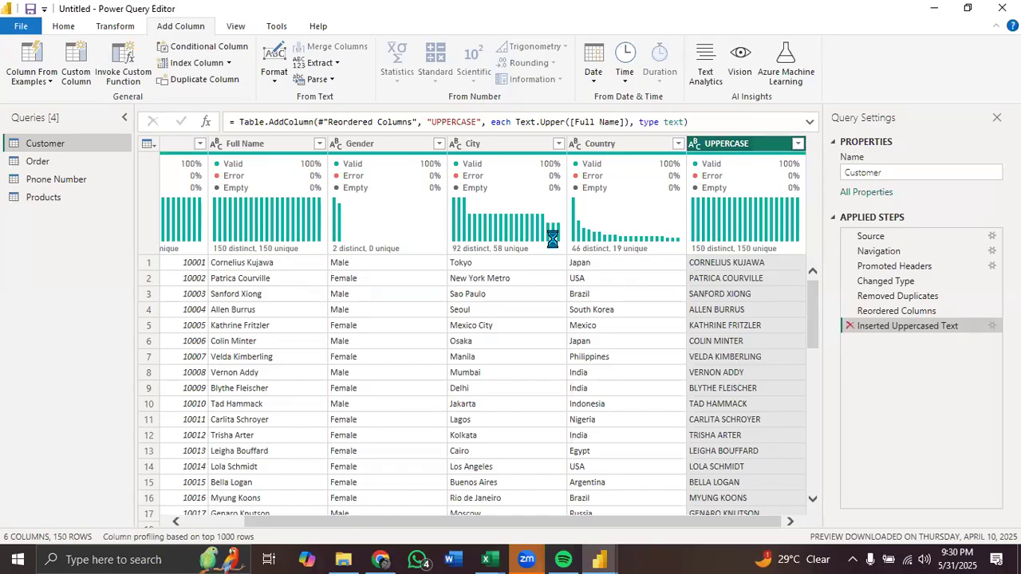
click(849, 325)
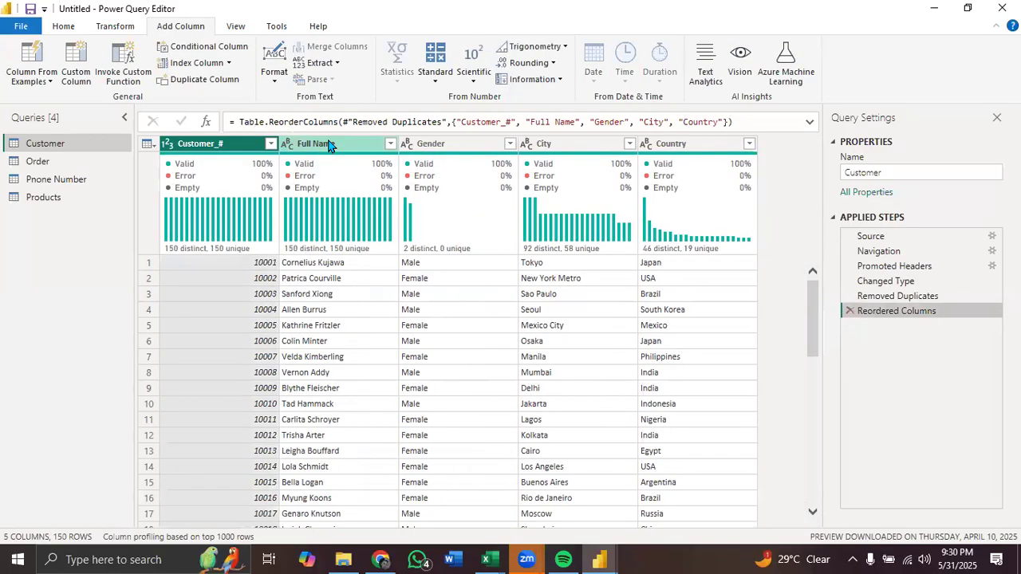
Step: Try converting the existing Full Name column to uppercase in place, and delete that applied step
click(328, 143)
click(115, 28)
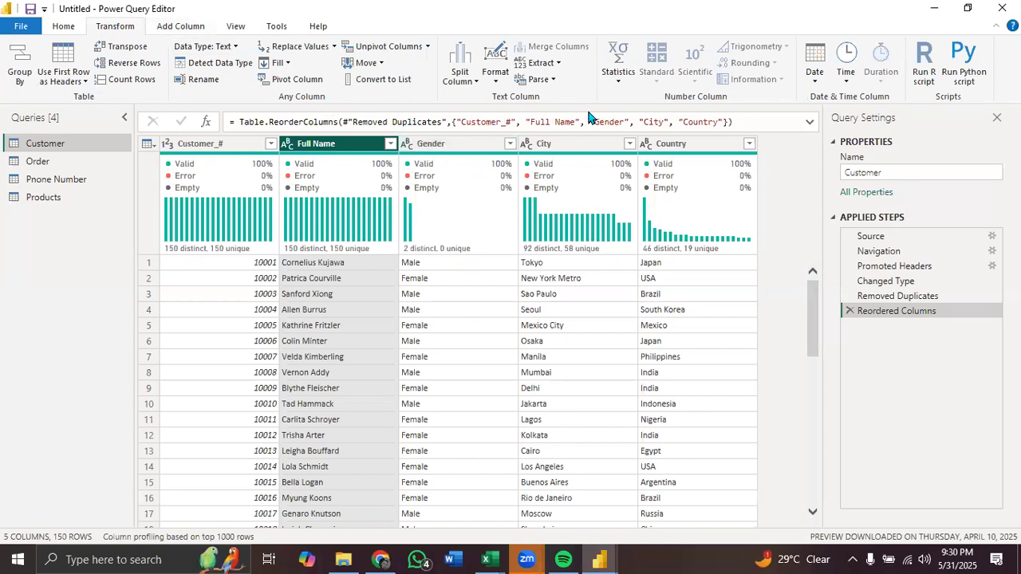
click(496, 73)
click(516, 113)
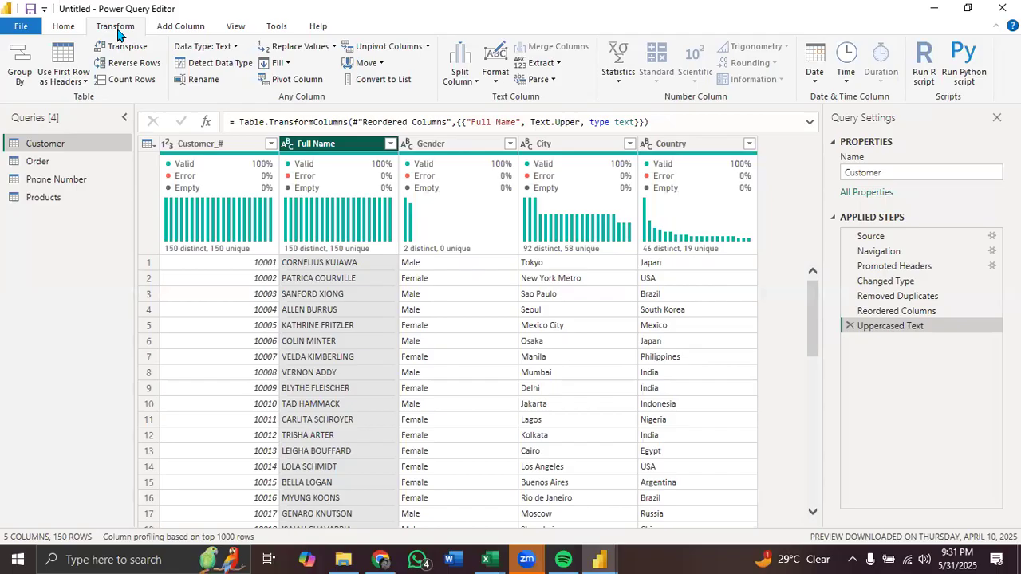
click(850, 327)
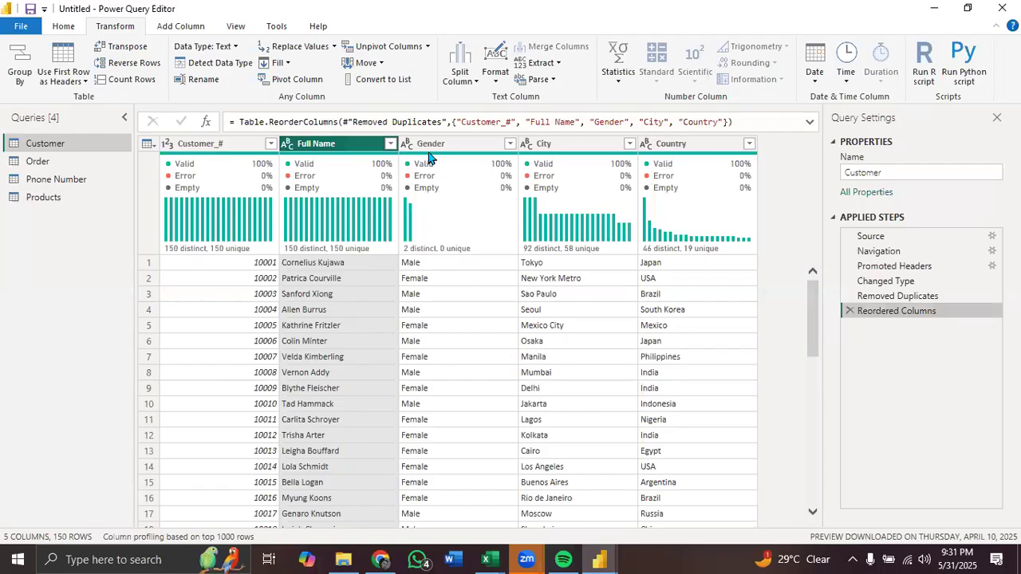
Step: Split the Full Name column by delimiter, using Space at each occurrence of the delimiter
click(459, 83)
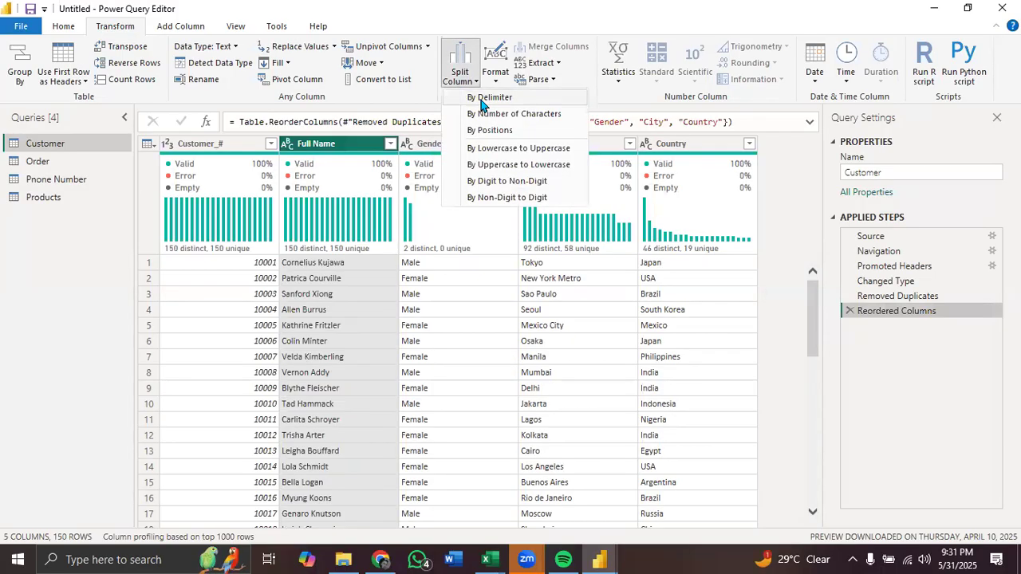
click(481, 103)
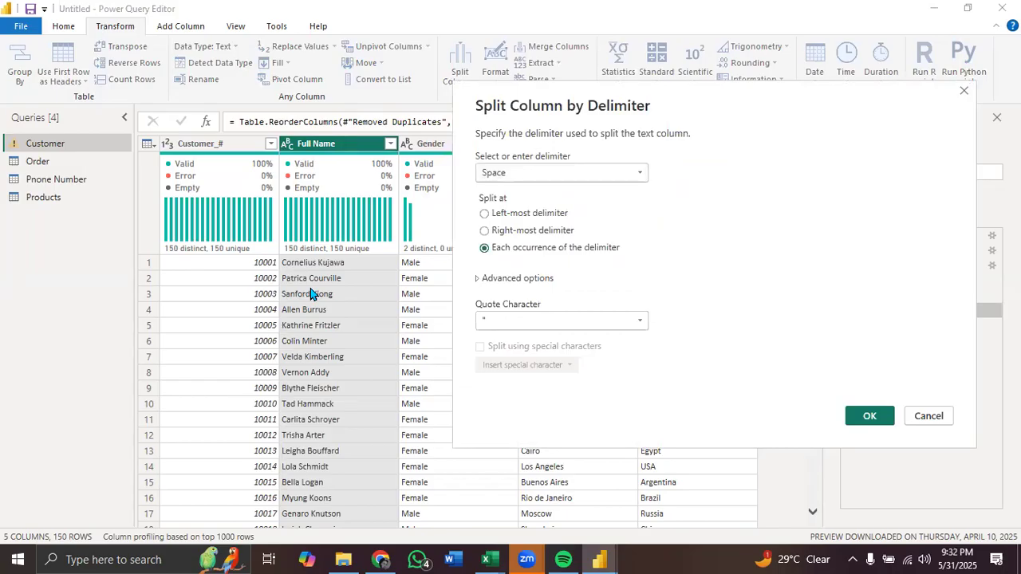
click(512, 172)
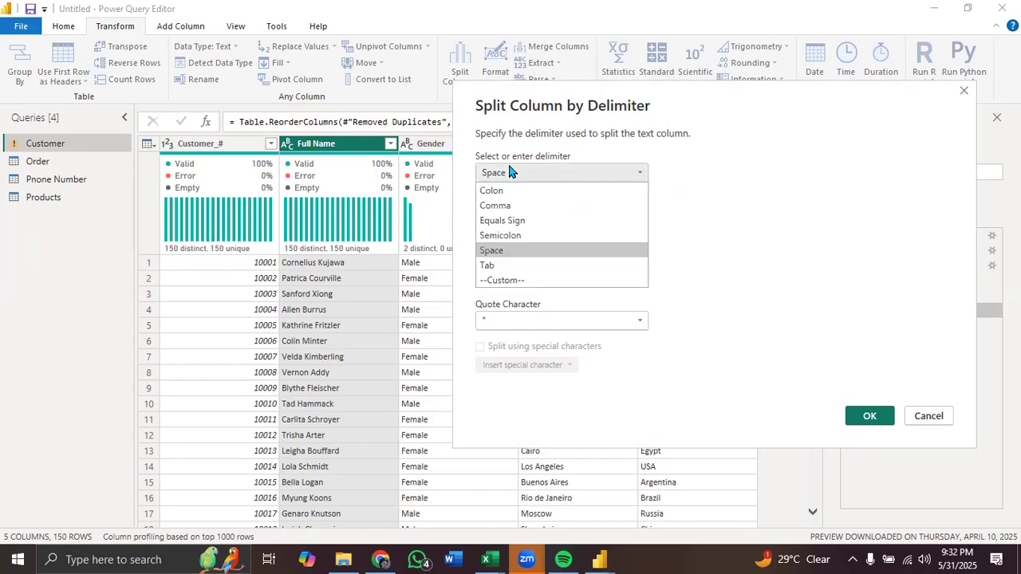
click(507, 254)
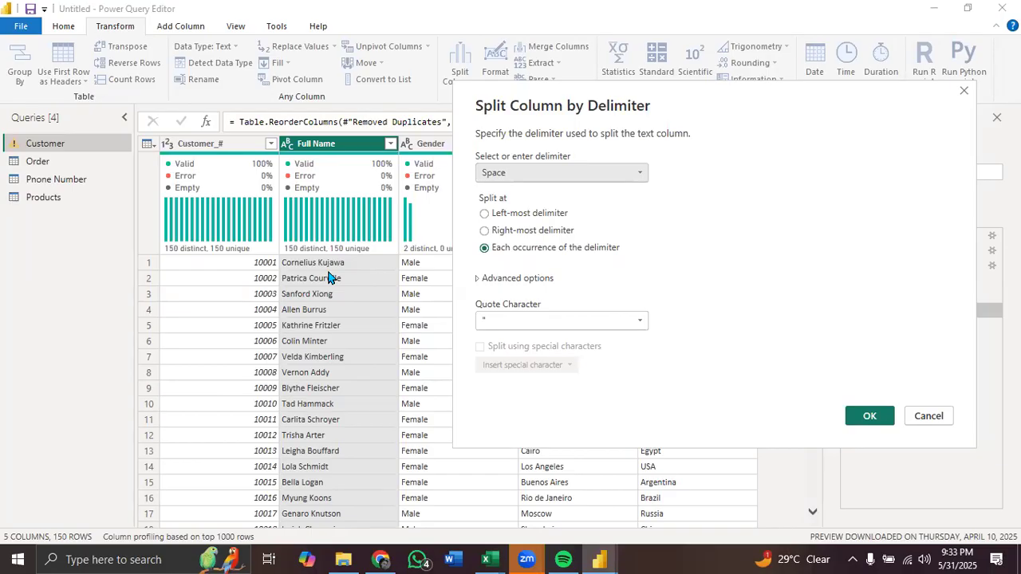
click(484, 231)
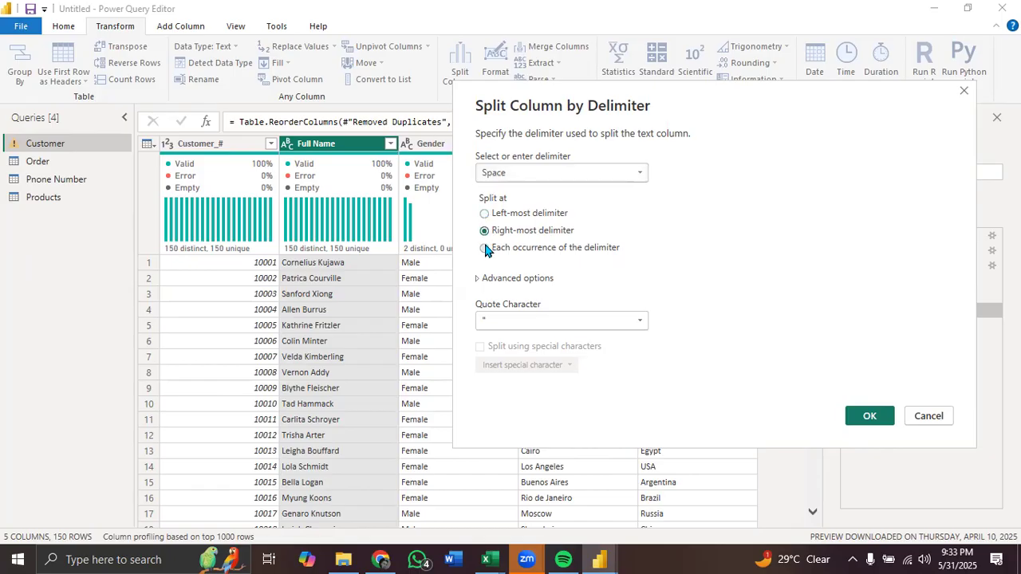
click(484, 248)
click(868, 418)
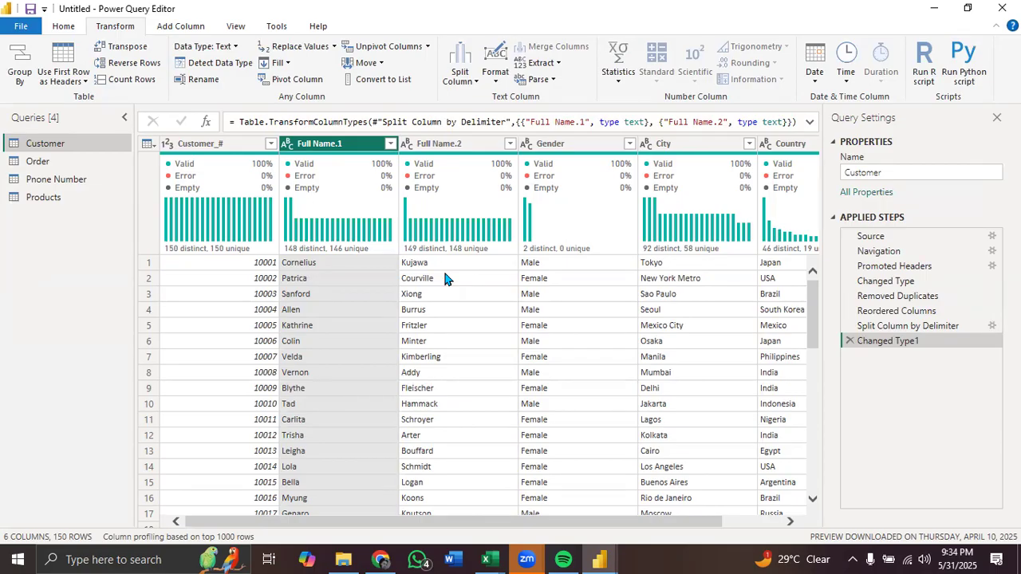
click(475, 81)
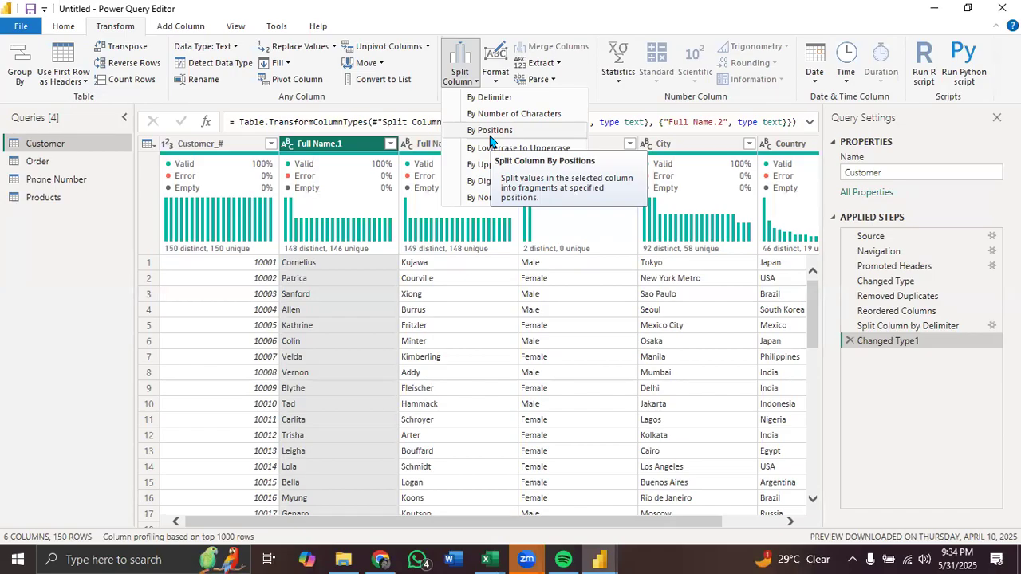
click(501, 259)
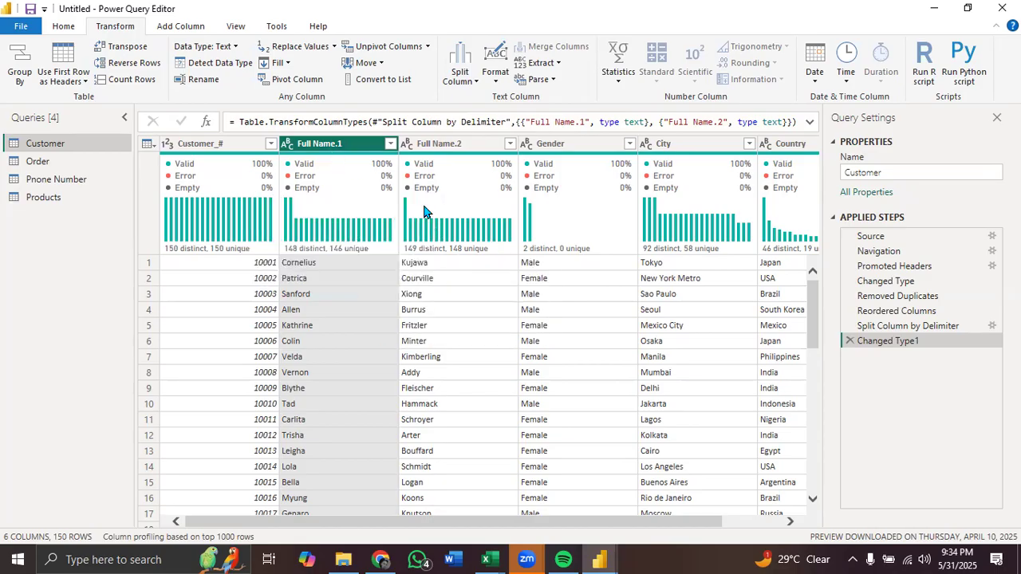
mouse_move(424, 212)
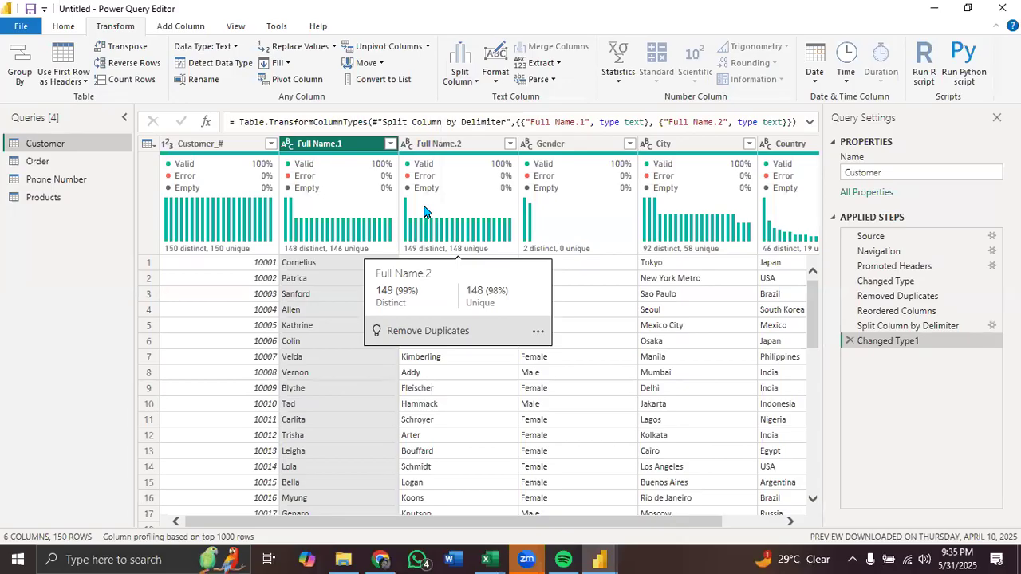
click(433, 144)
click(357, 146)
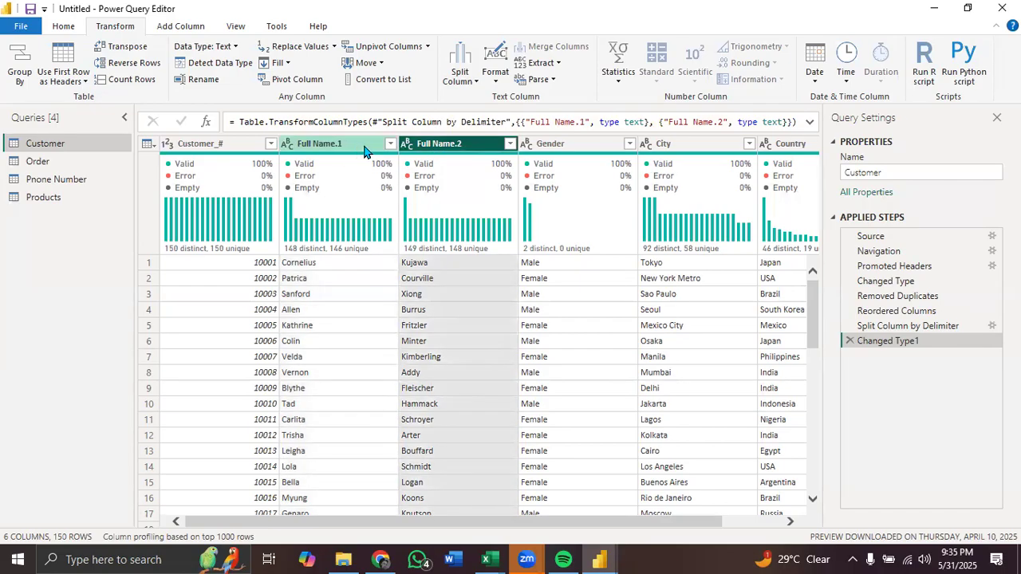
ctrl+click(449, 146)
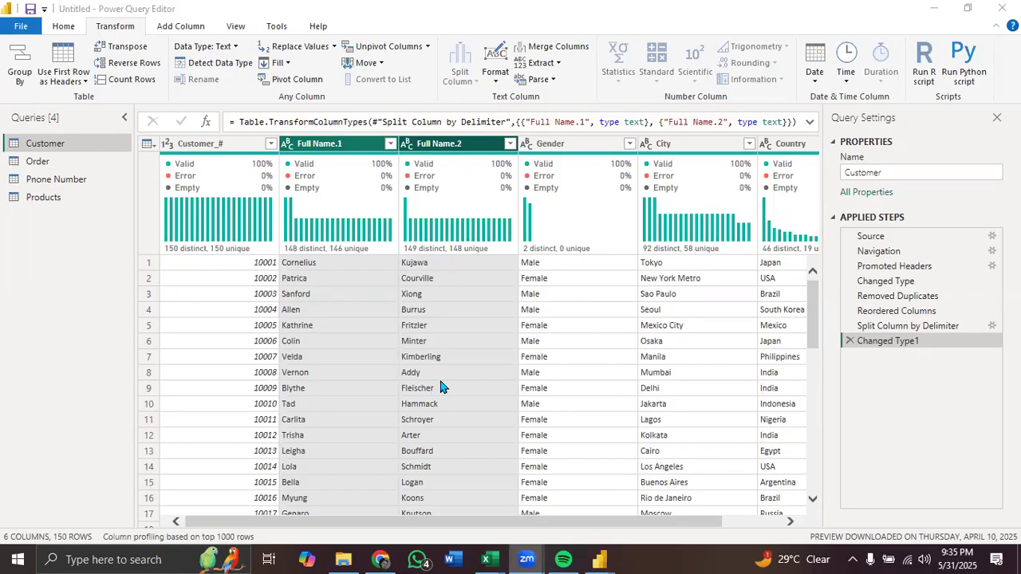
Step: Rename the Full Name.1 column to First Name and the Full Name.2 column to Last Name
click(330, 149)
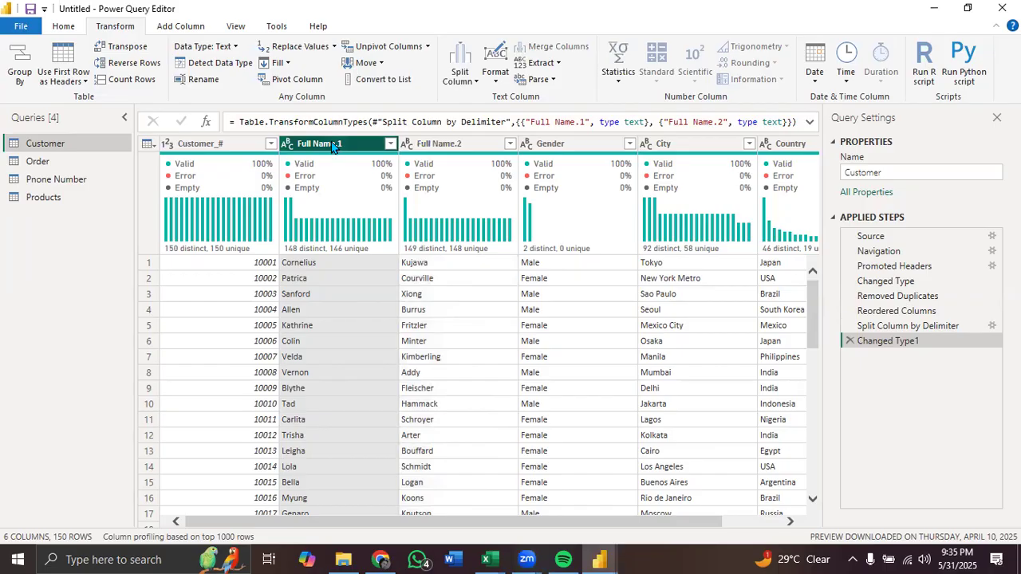
double_click(331, 145)
key(BackSpace)
text(Fi)
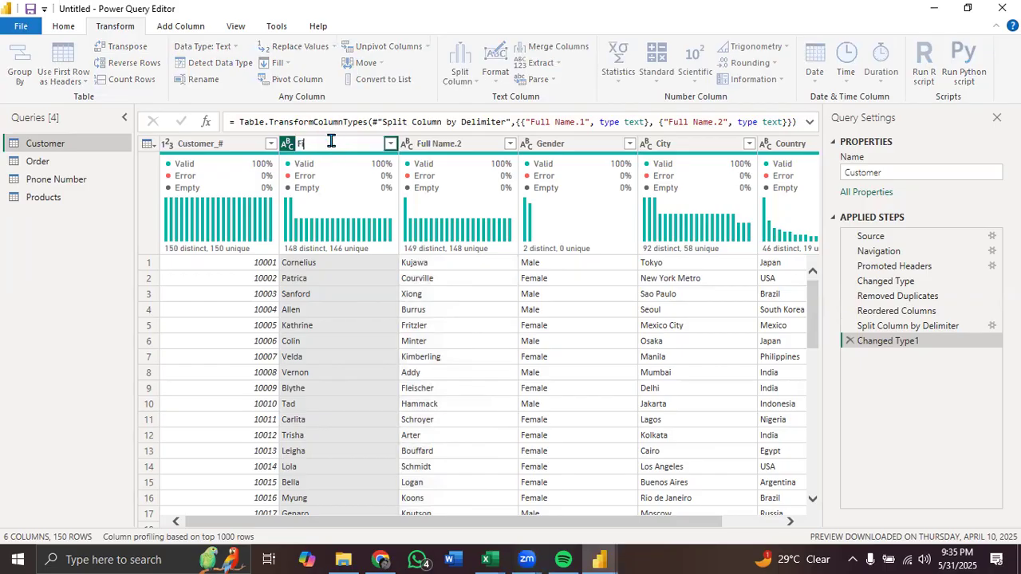
text(rst Name)
key(Return)
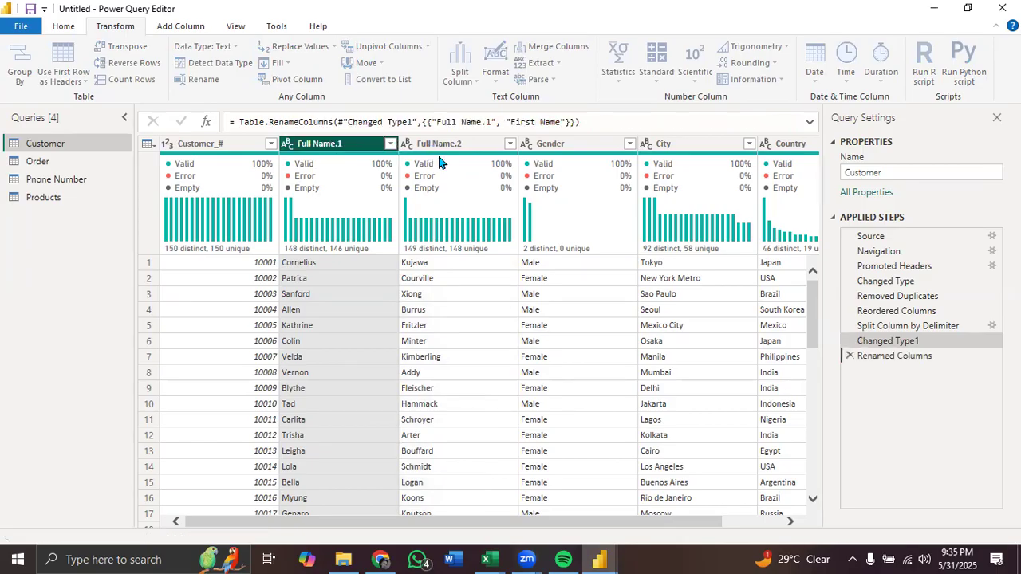
double_click(437, 146)
text(Last Name)
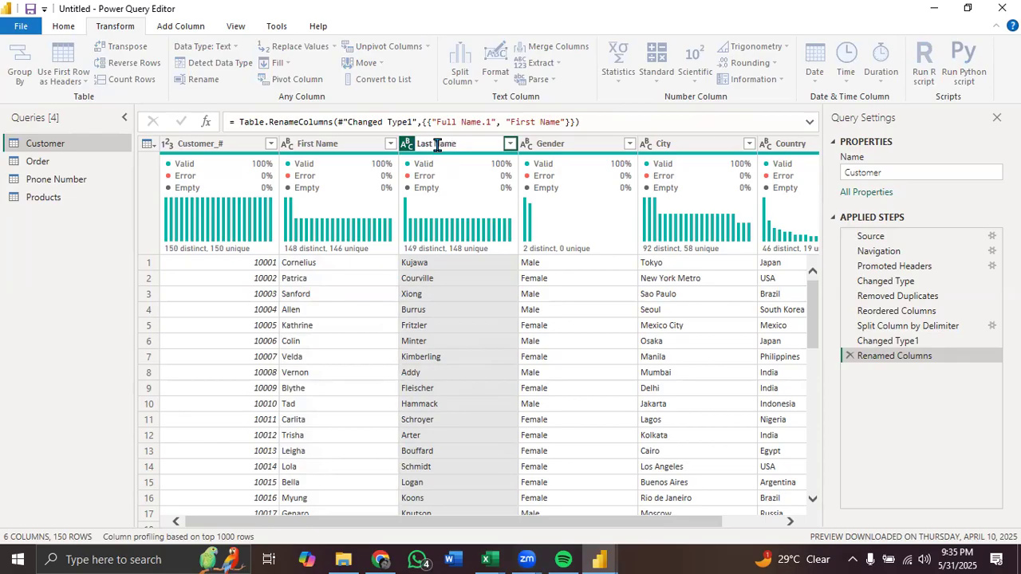
key(Escape)
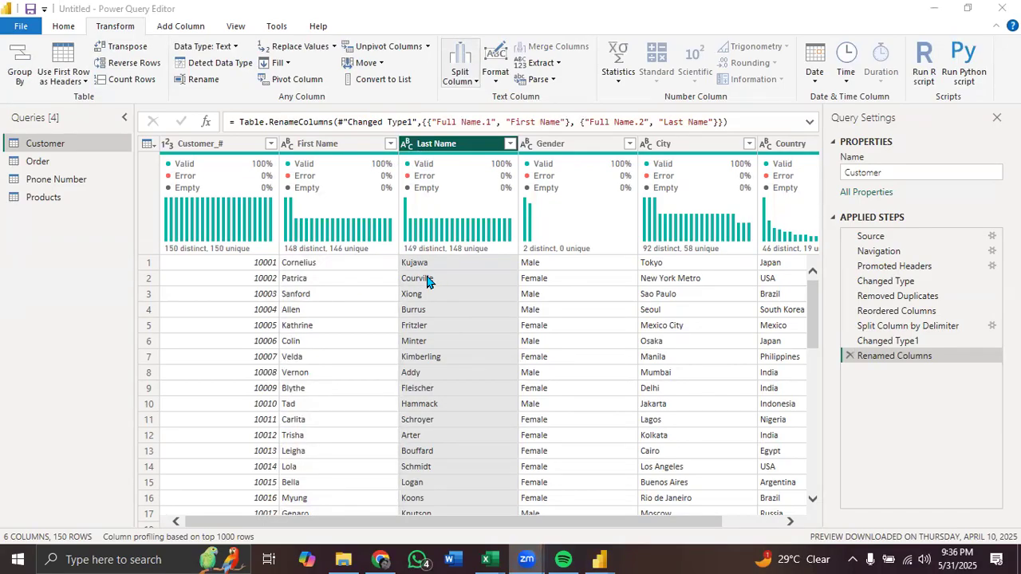
Step: Merge the First Name and Last Name columns into one column named Full Name, using Space as the separator
click(347, 146)
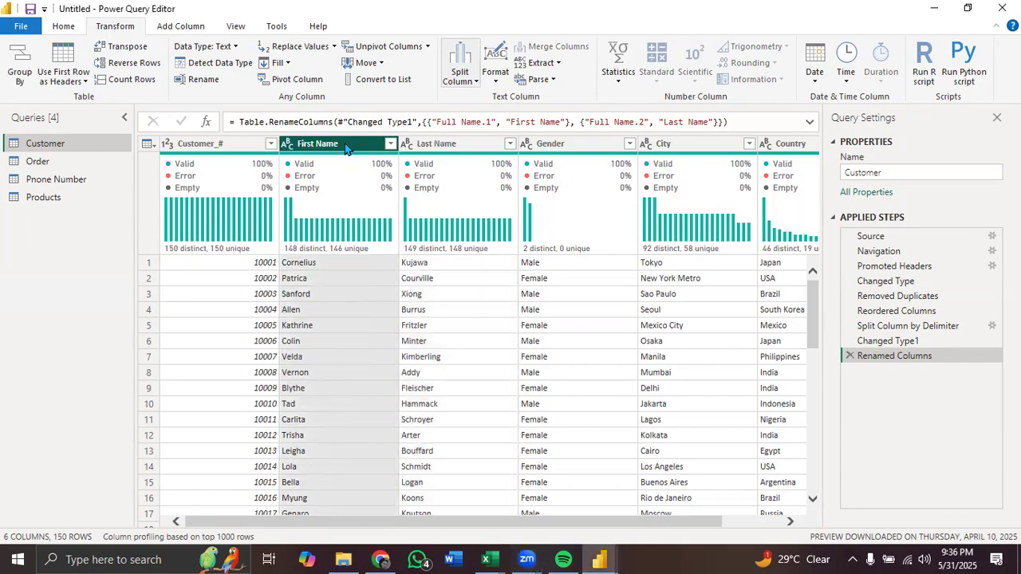
ctrl+click(456, 146)
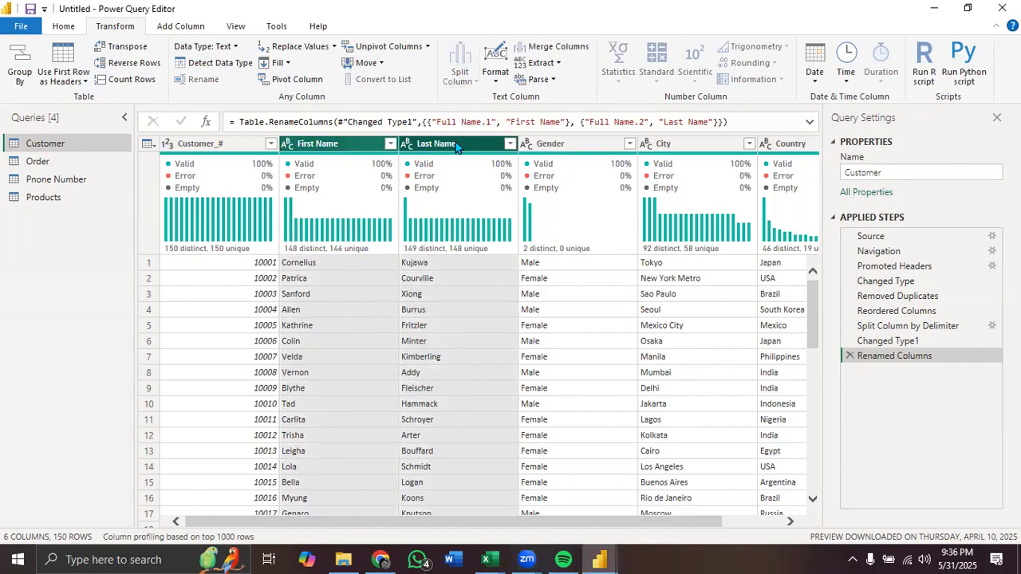
click(564, 47)
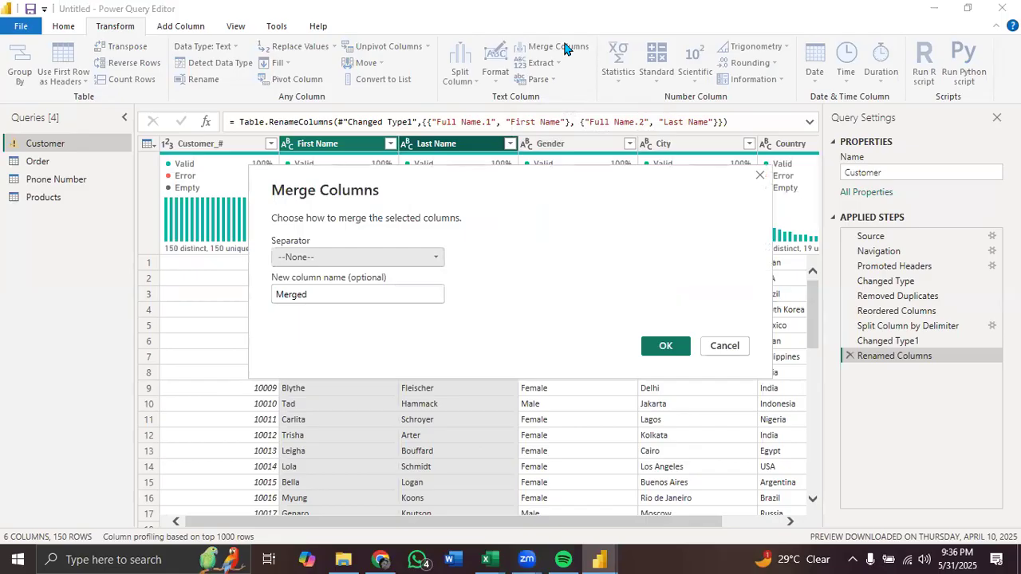
click(324, 258)
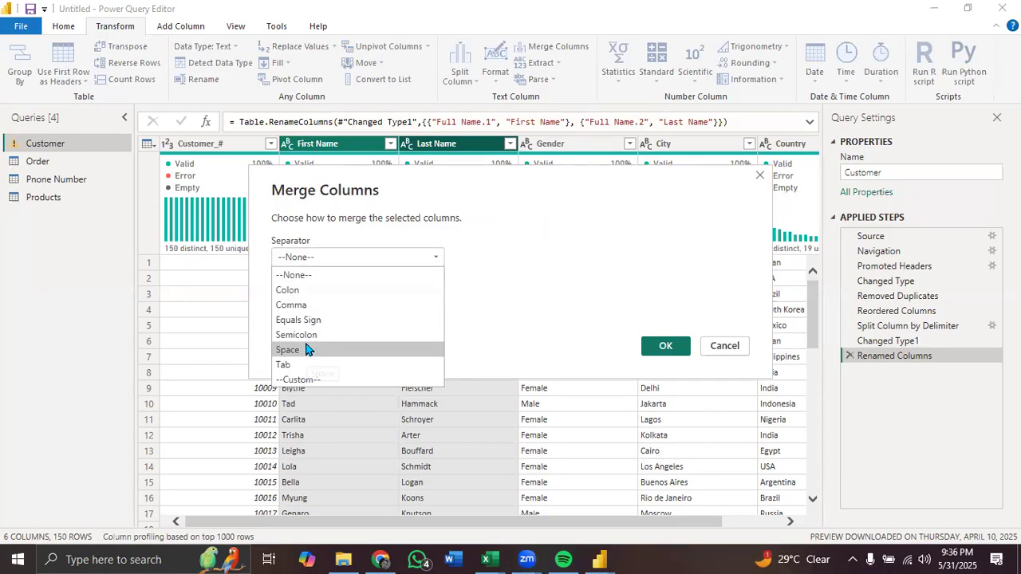
click(311, 349)
click(325, 294)
key(BackSpace)
key(BackSpace)
key(BackSpace)
key(BackSpace)
key(BackSpace)
key(BackSpace)
text(Full )
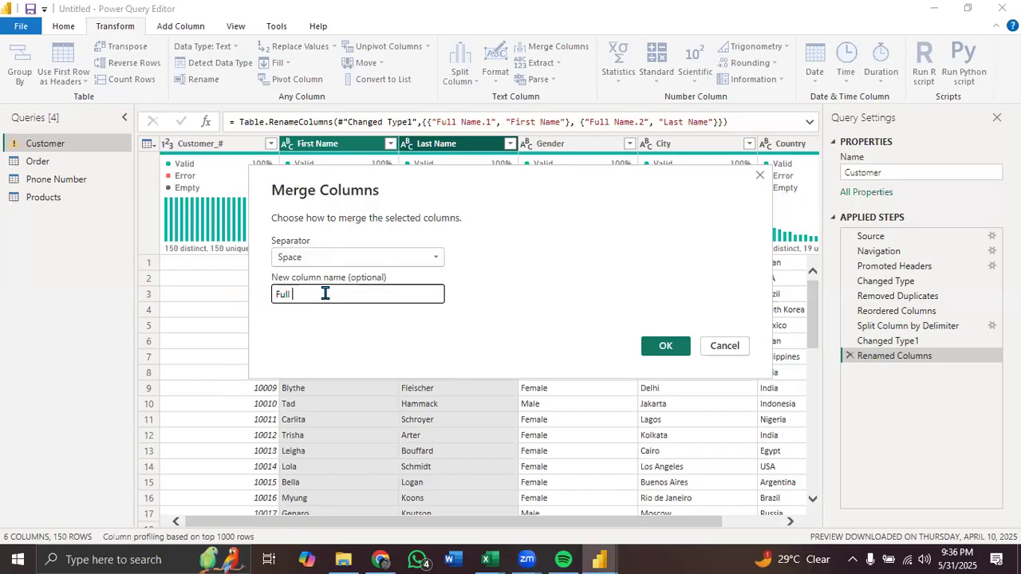
text(Name)
click(664, 346)
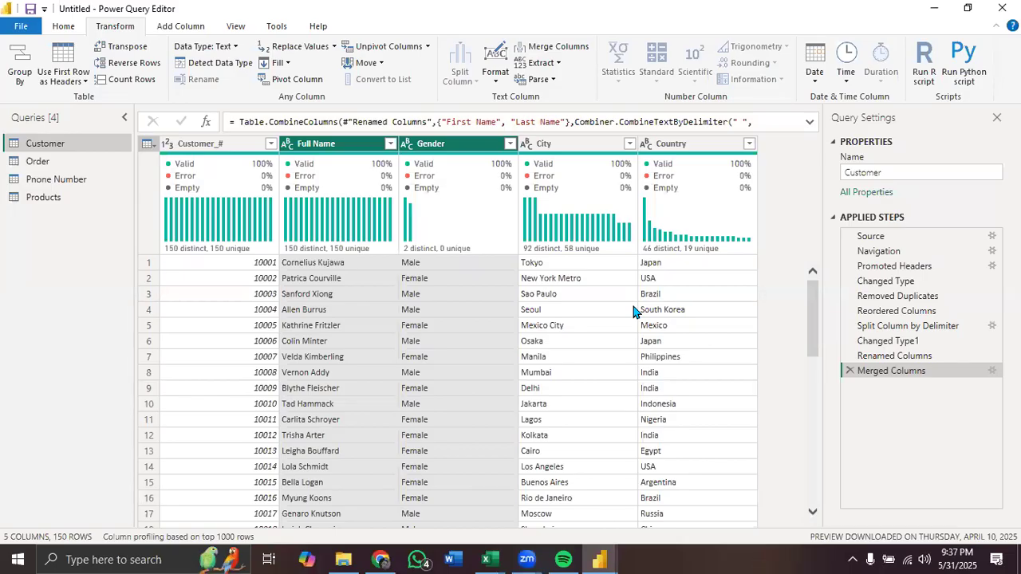
Step: Examine the values in the Full Name, Gender and Country columns of the Customer query for consistent text casing
click(321, 152)
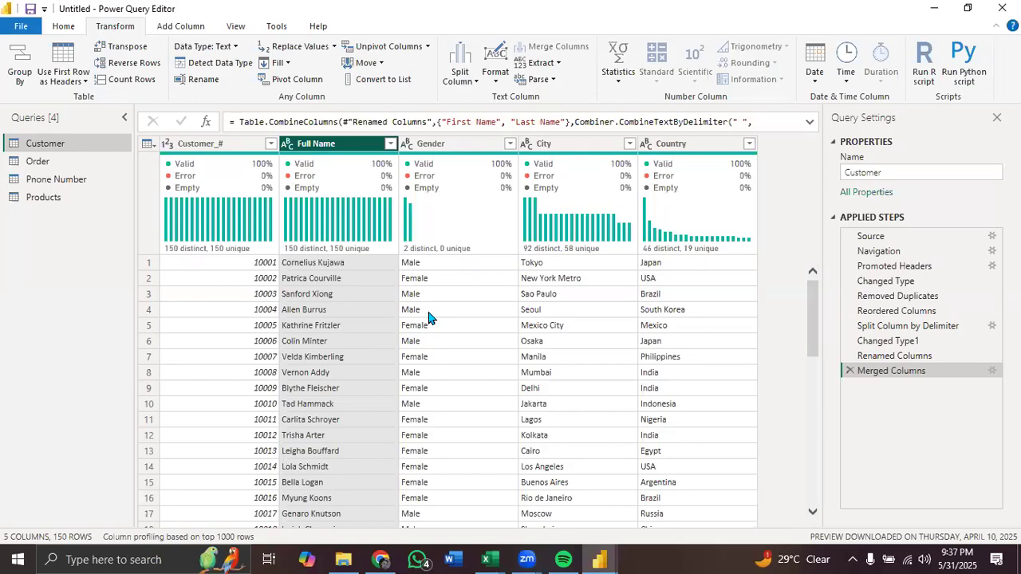
click(418, 268)
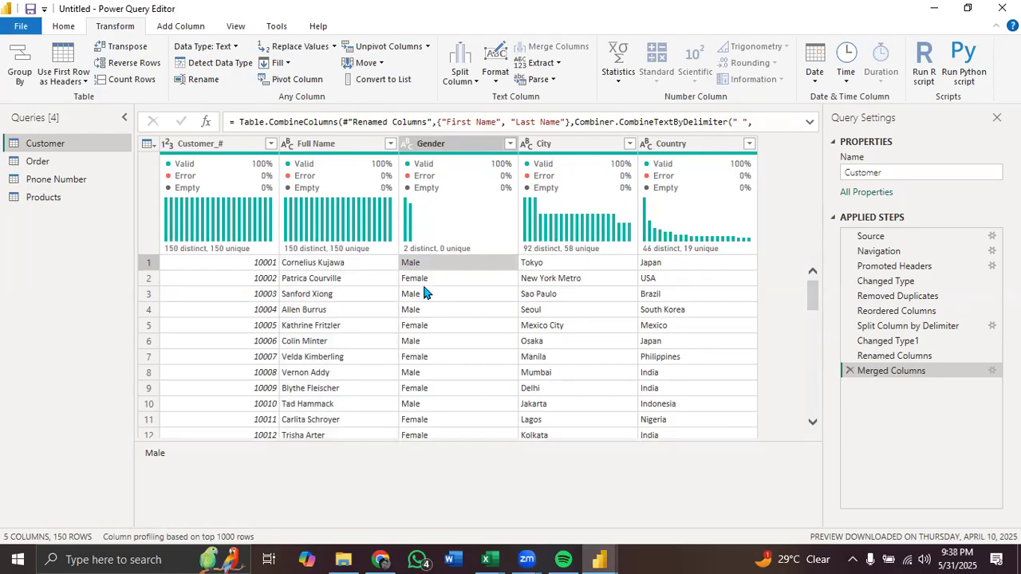
click(413, 294)
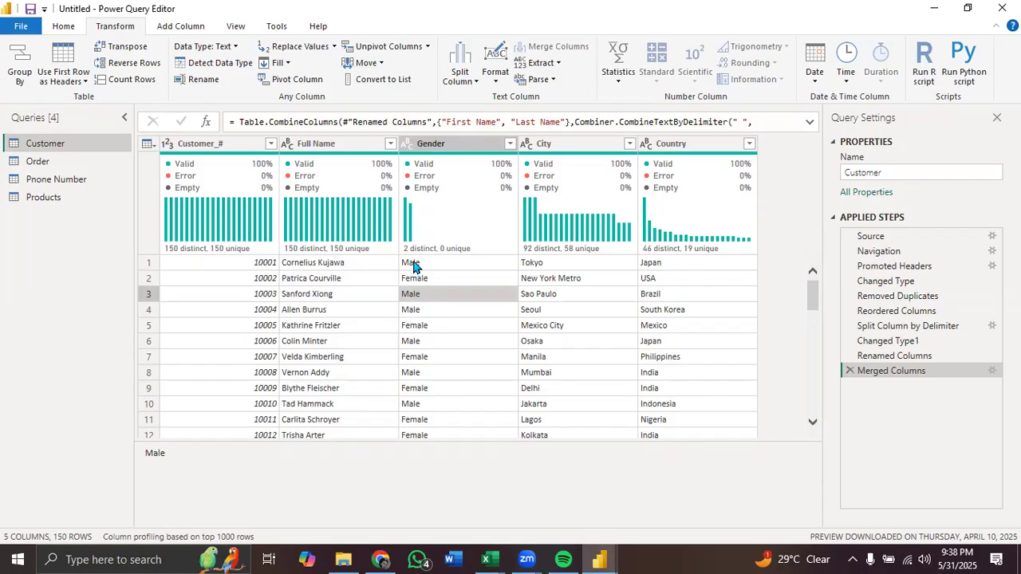
click(451, 142)
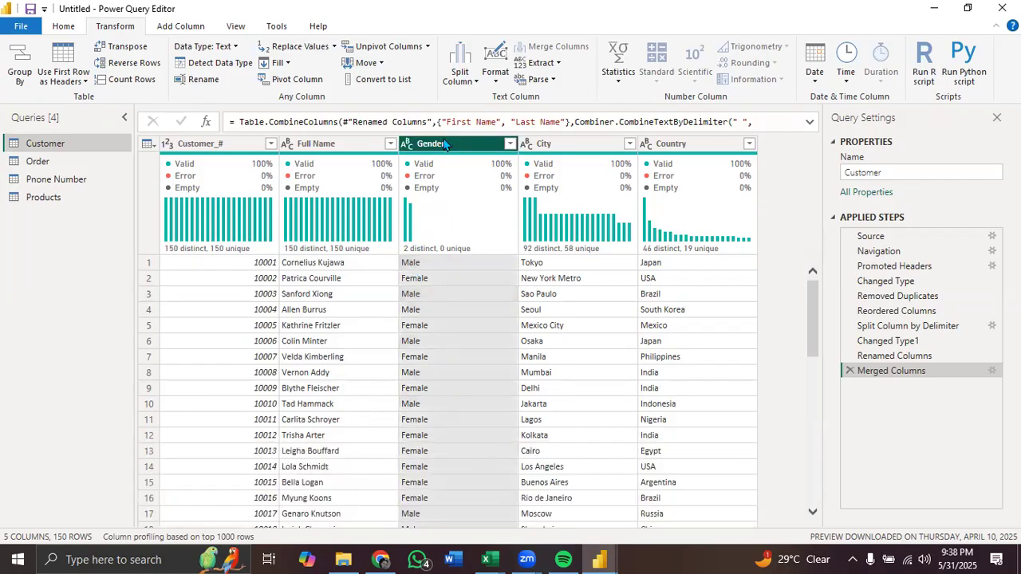
click(431, 266)
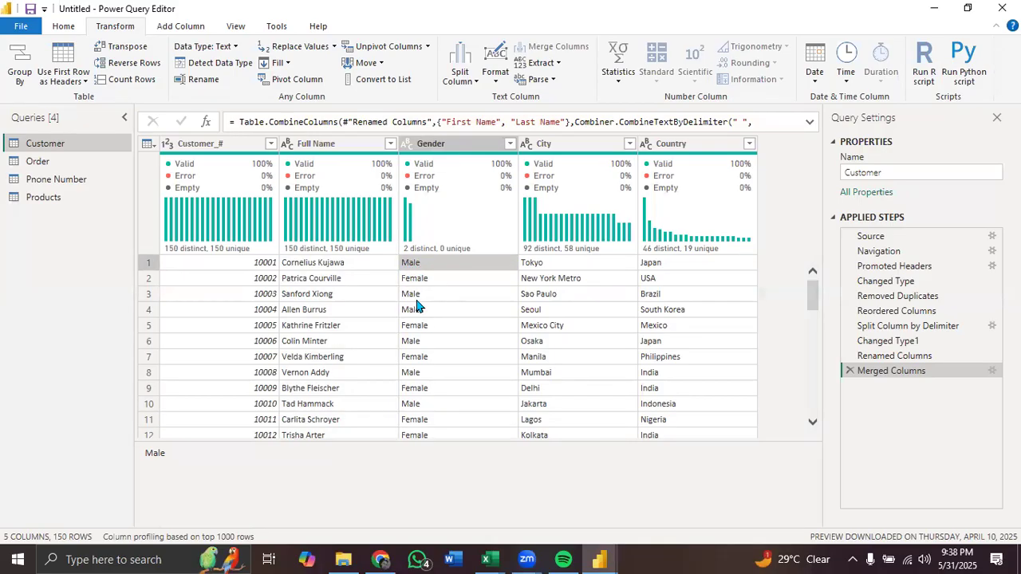
click(413, 297)
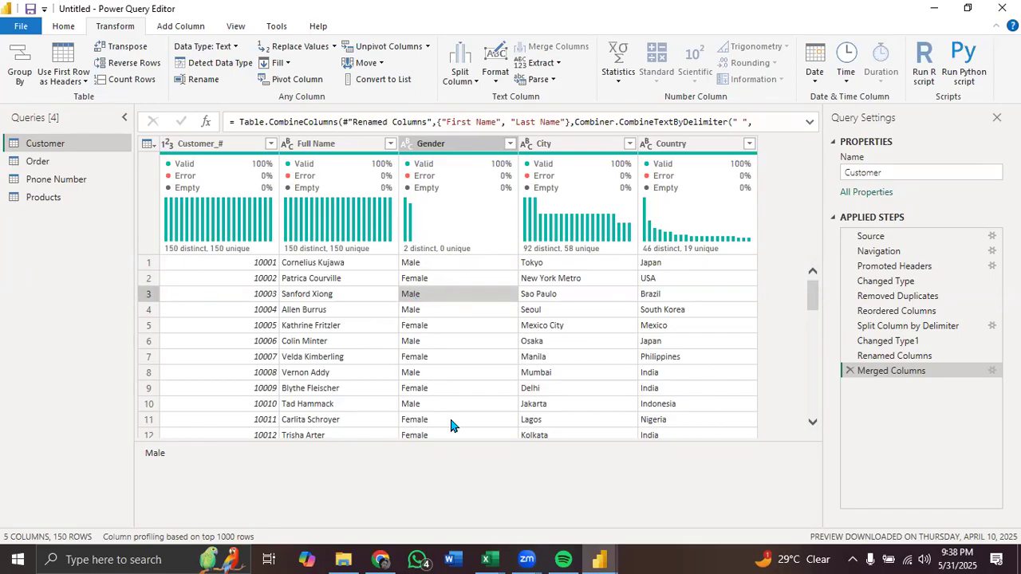
click(443, 144)
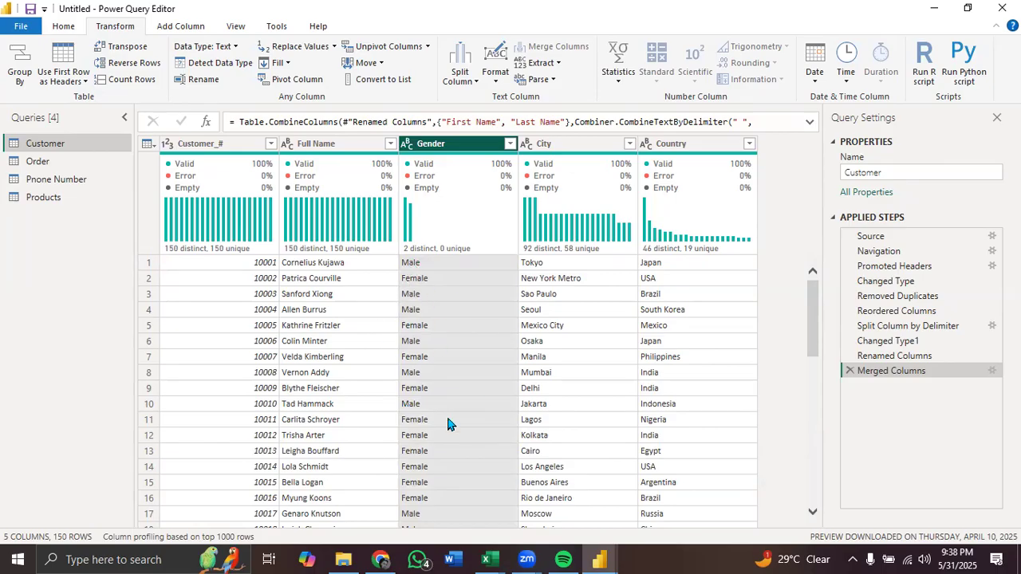
click(404, 271)
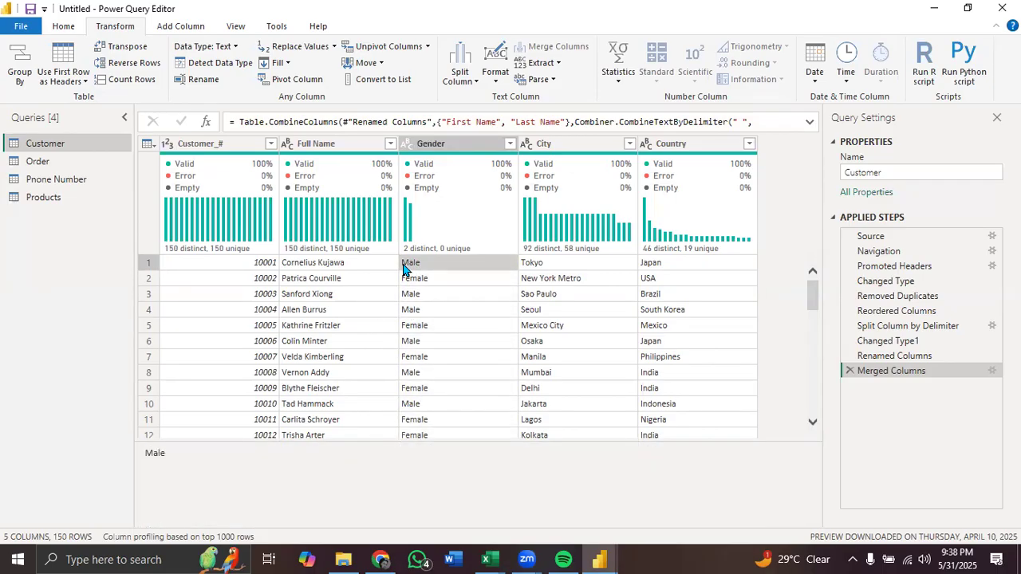
click(405, 293)
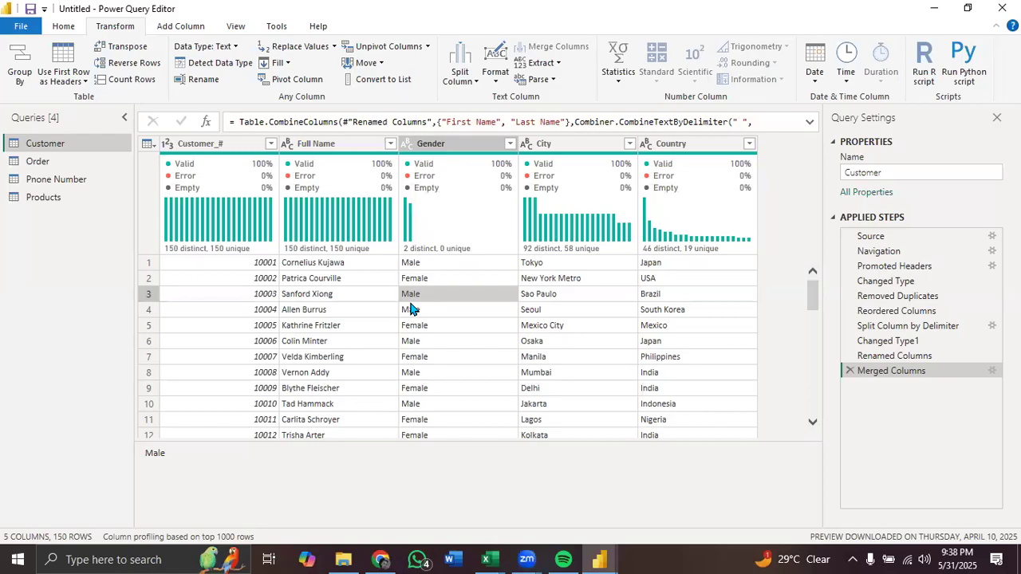
click(449, 152)
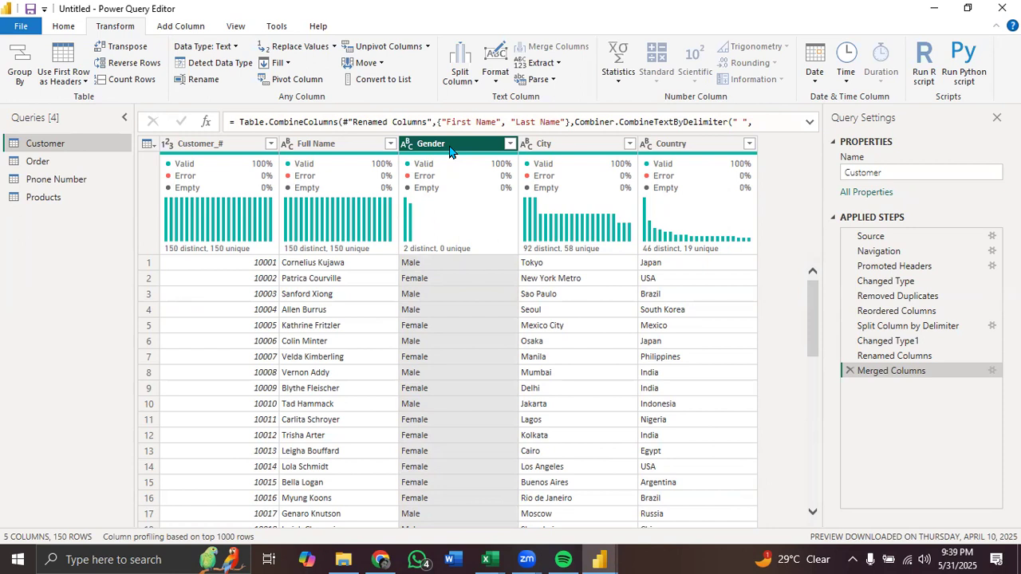
click(662, 280)
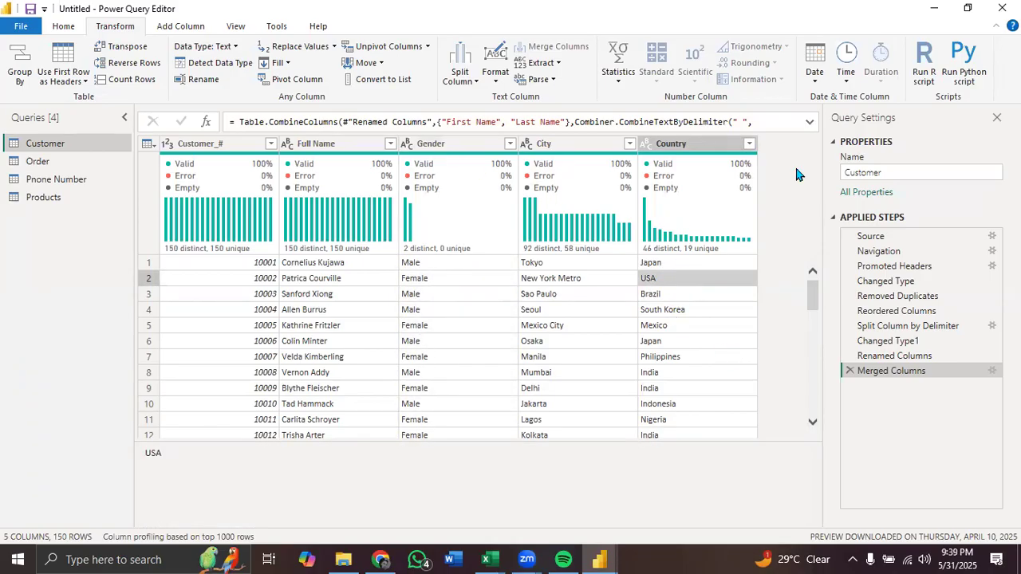
click(715, 150)
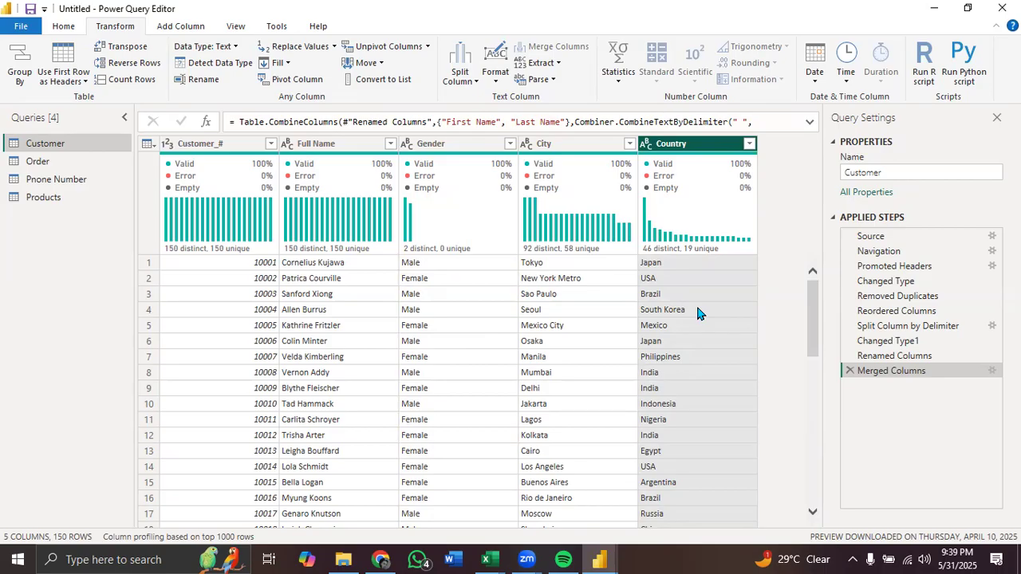
Step: Convert the text in the Customer query's Gender column to lowercase
click(463, 150)
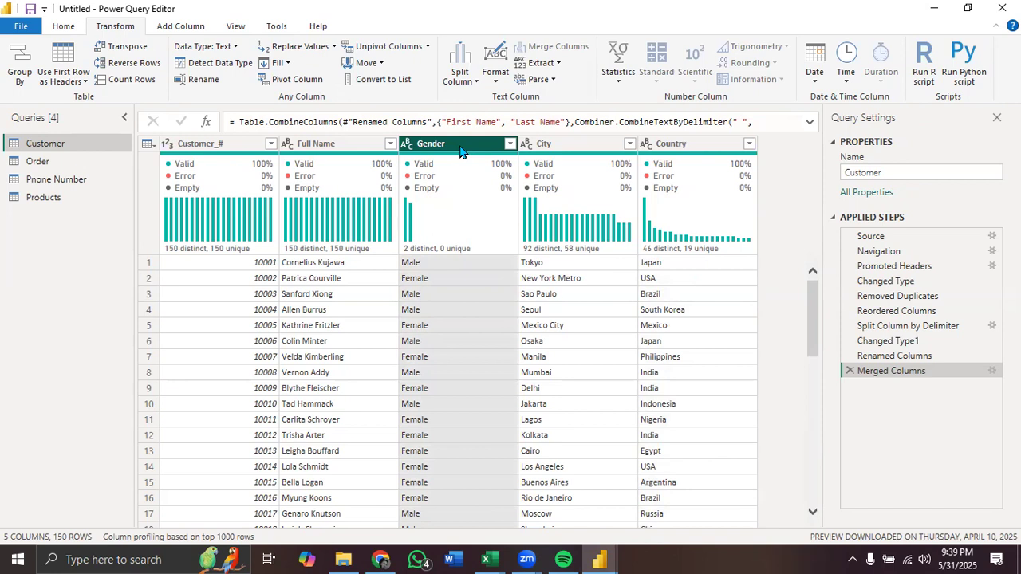
click(498, 76)
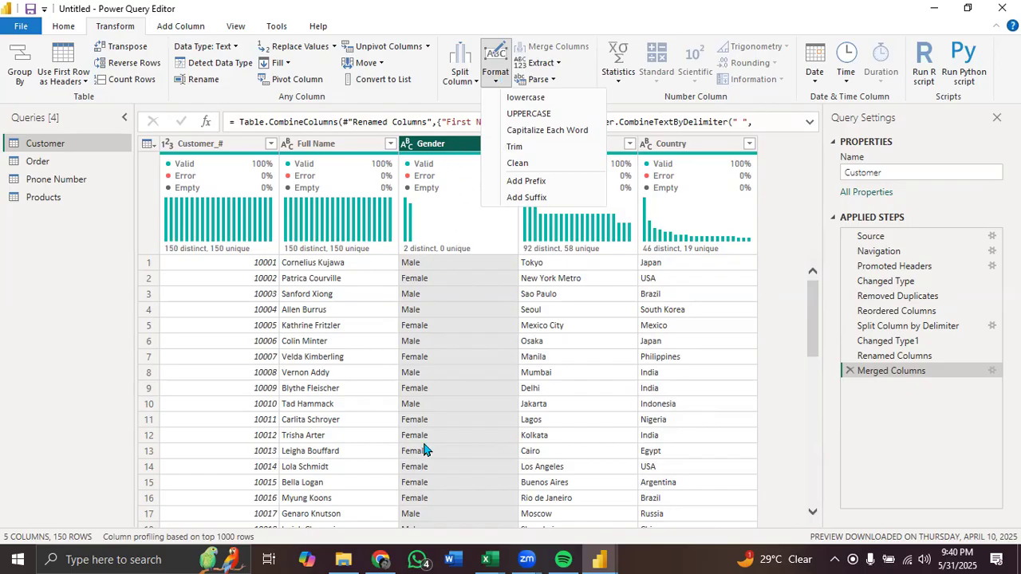
click(540, 99)
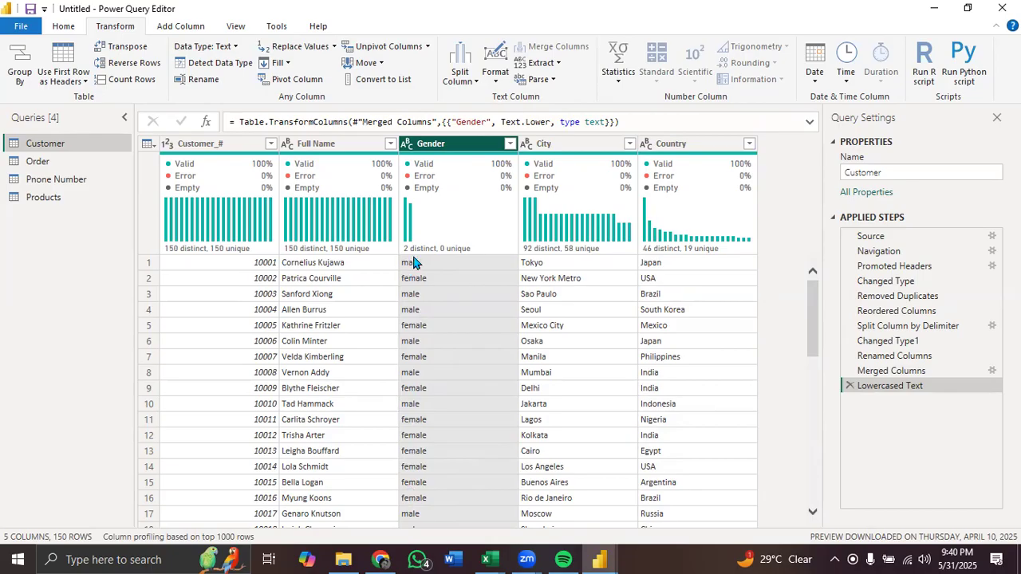
Step: Convert the Gender column to uppercase, and apply Capitalize Each Word to it
click(492, 83)
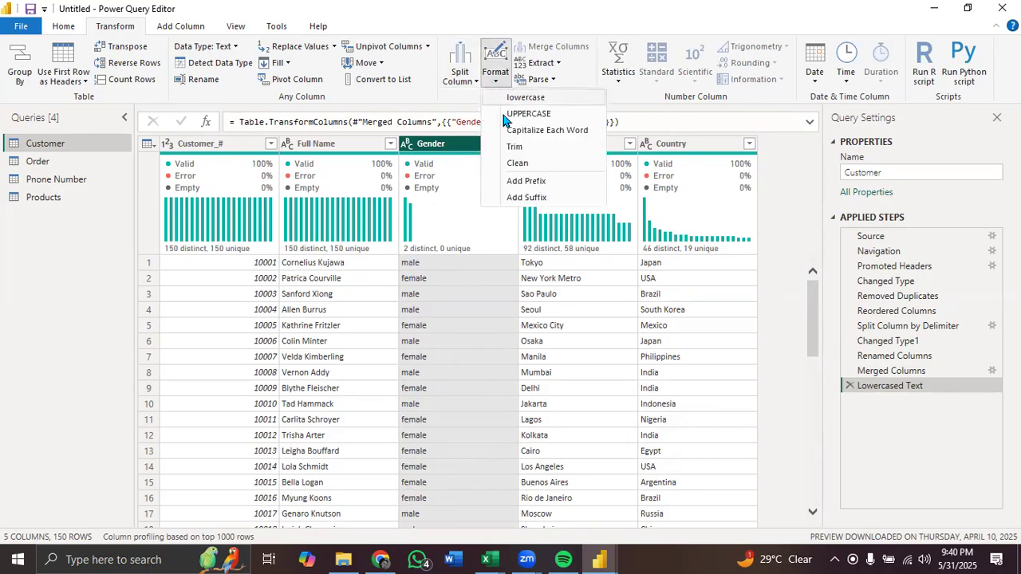
click(505, 115)
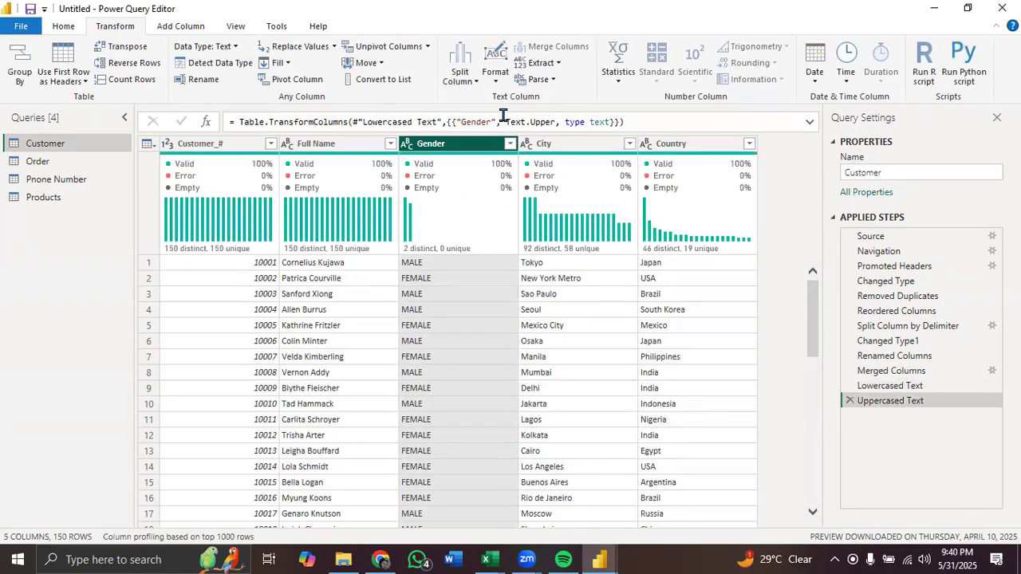
click(496, 81)
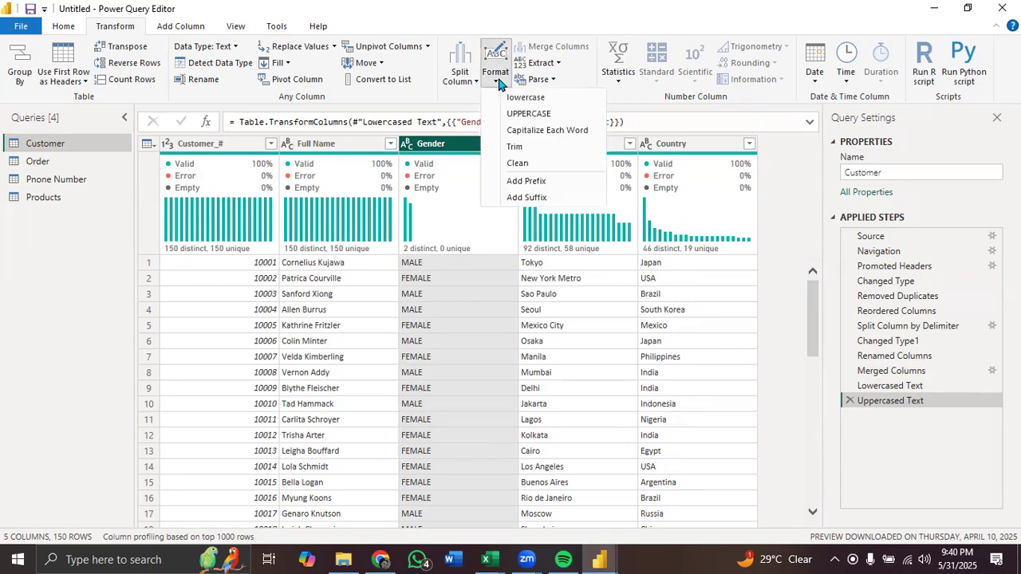
click(517, 130)
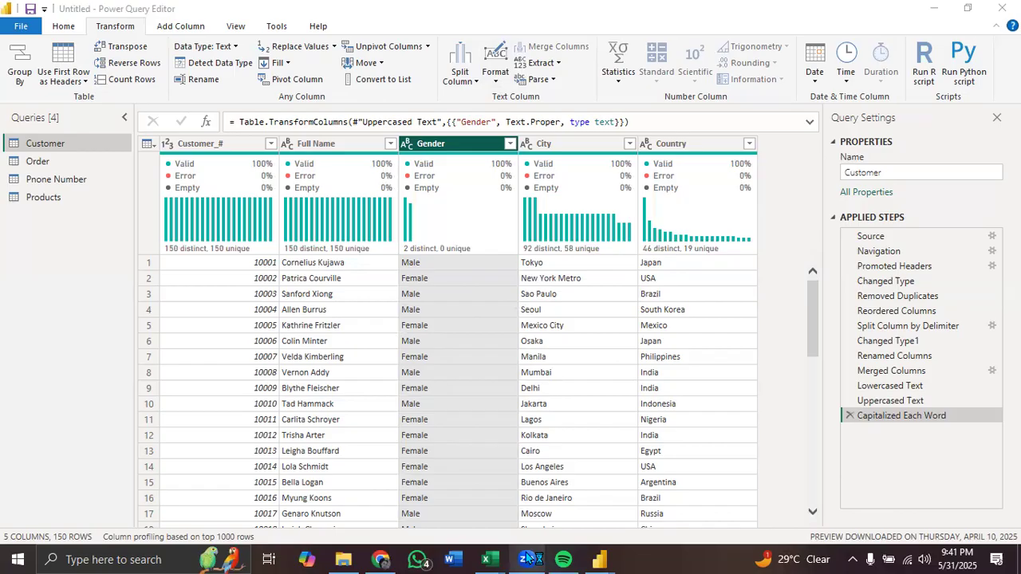
mouse_move(529, 558)
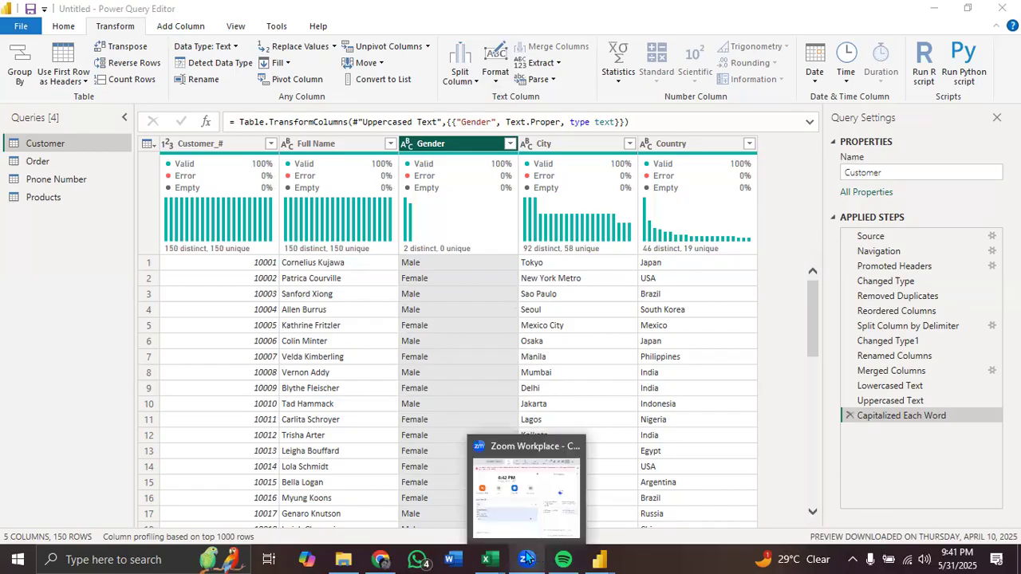
click(550, 485)
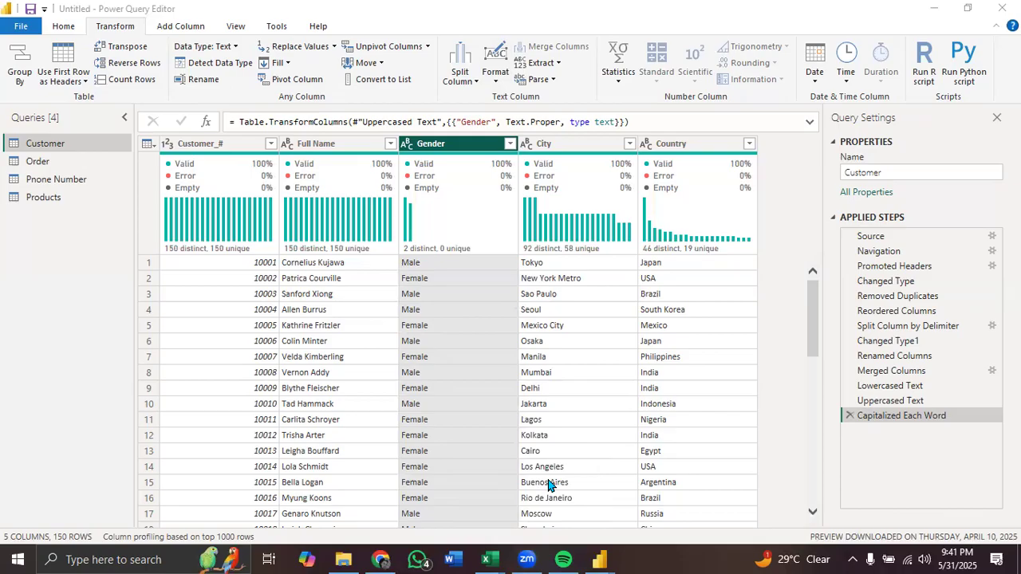
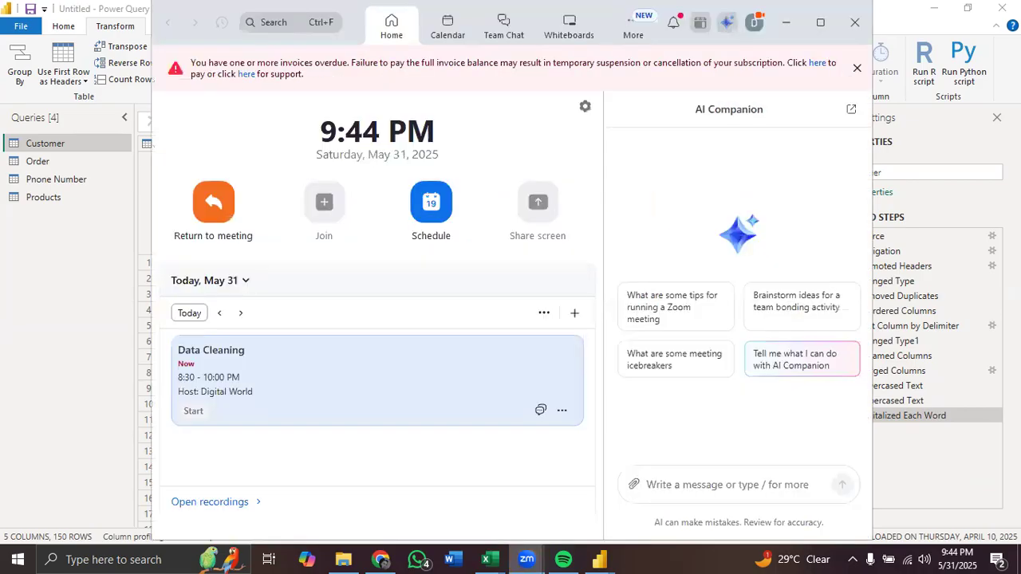
click(787, 22)
mouse_move(587, 220)
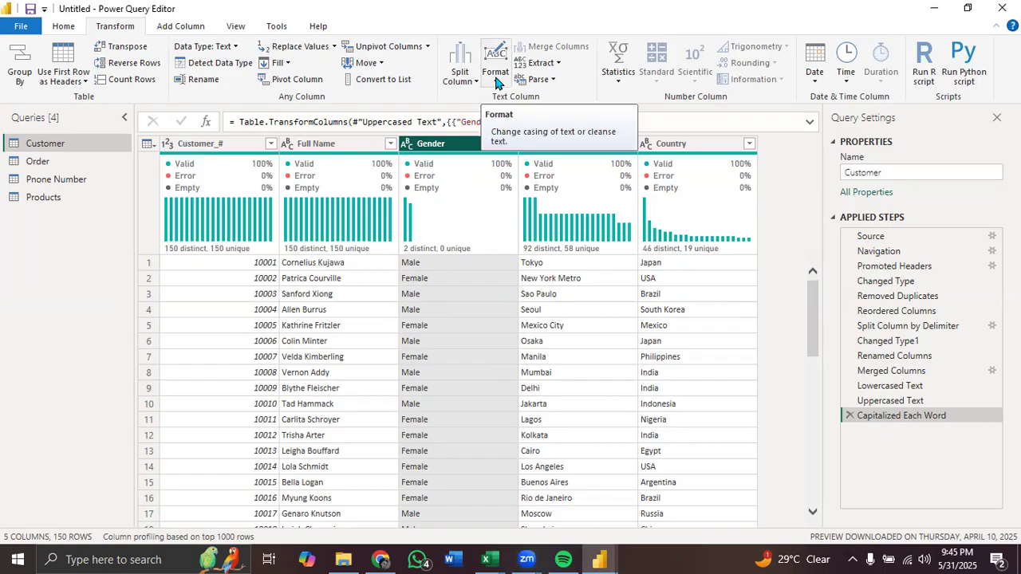
click(492, 278)
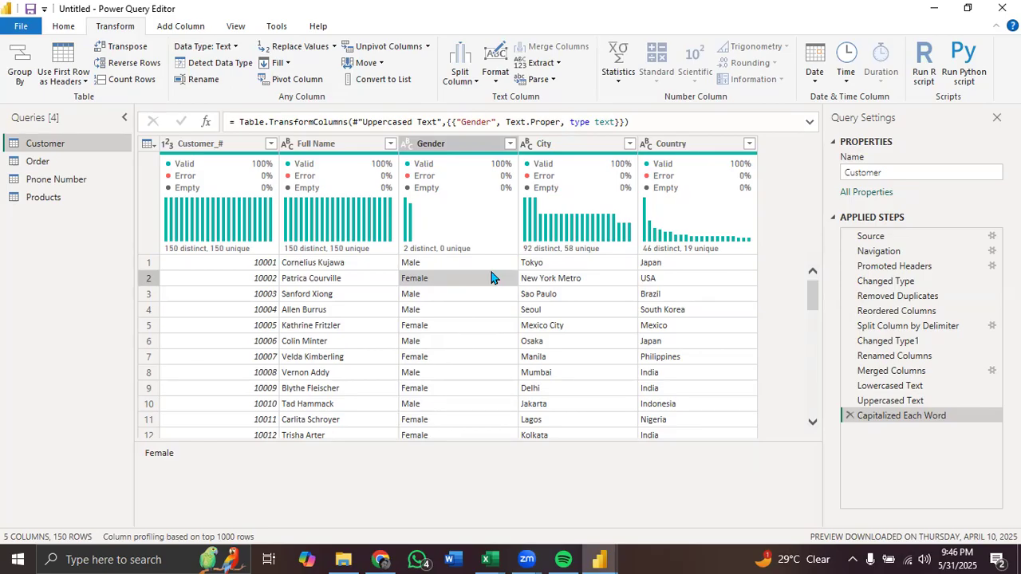
Step: Review the Order, Pnone Number and Products queries, and select the Product_# column in the Order query
click(50, 160)
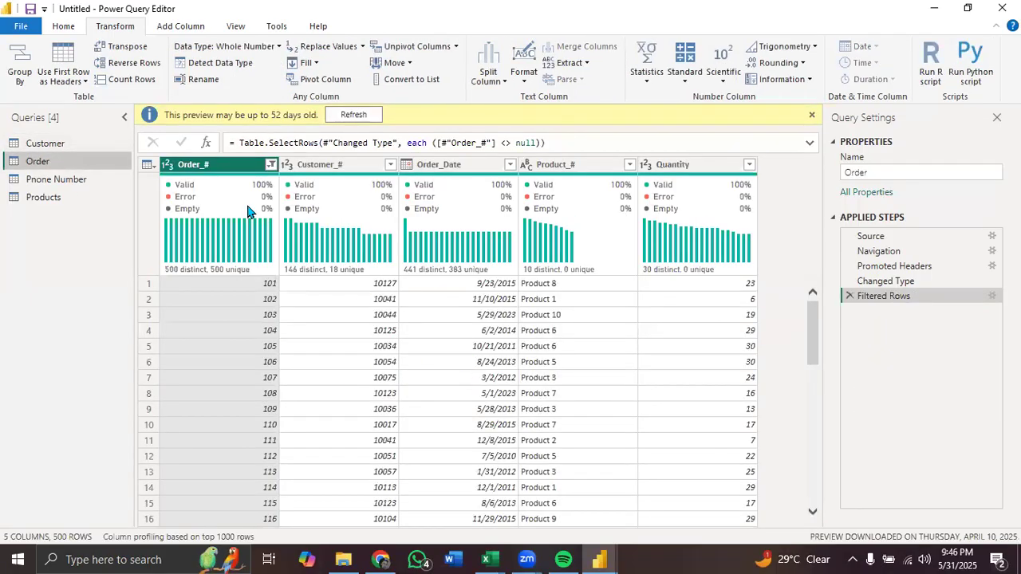
click(52, 182)
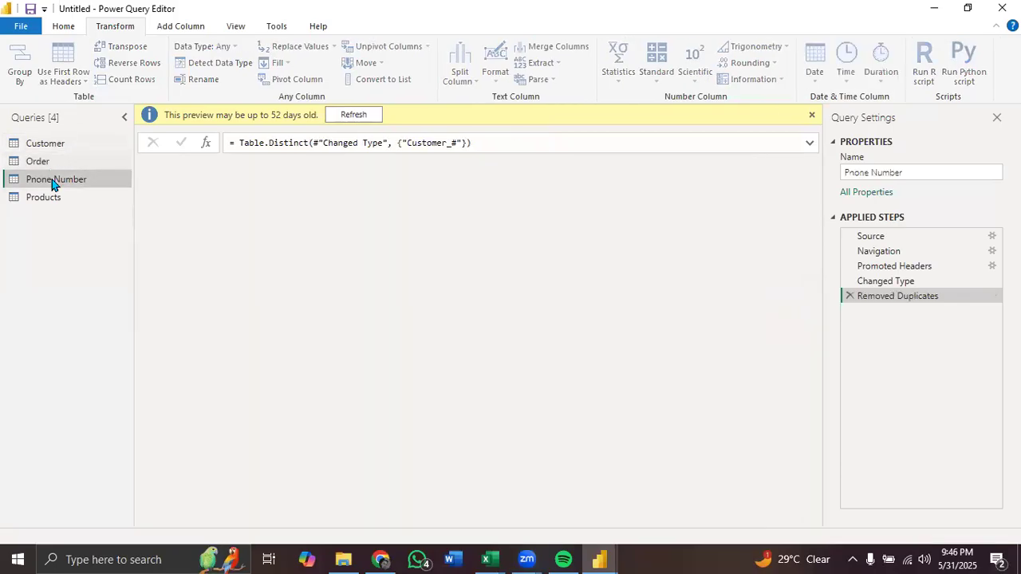
click(56, 199)
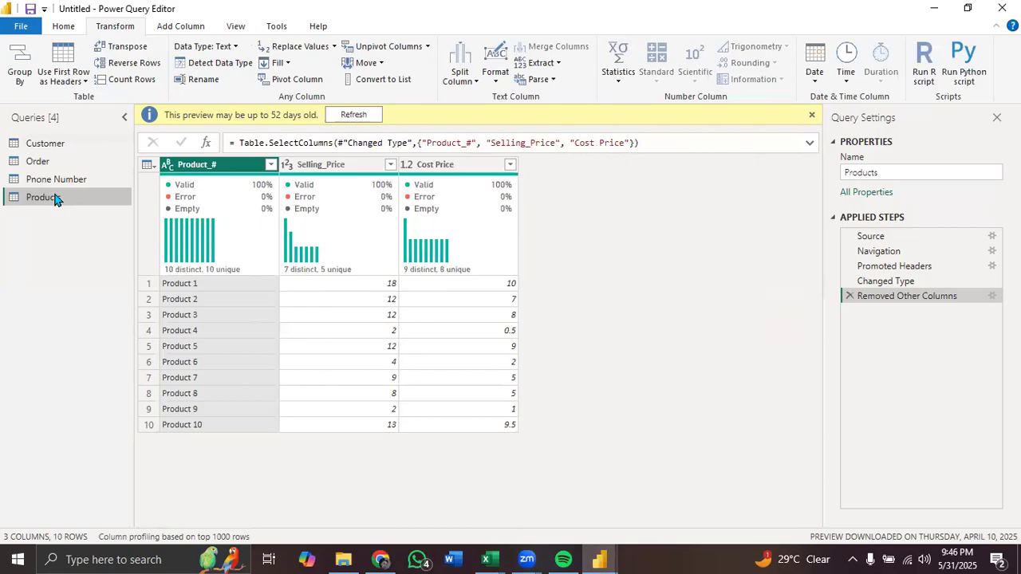
click(32, 161)
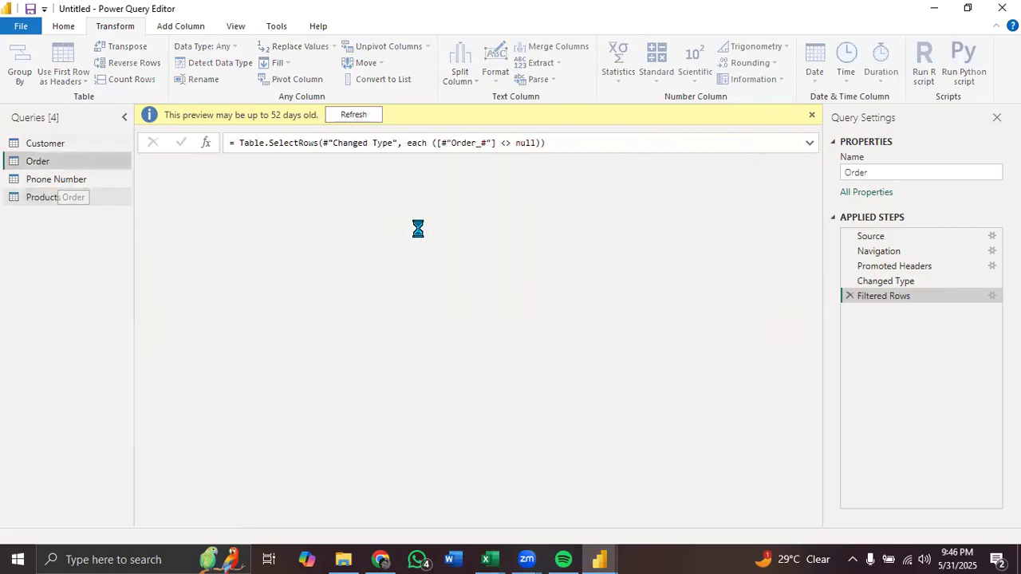
click(551, 166)
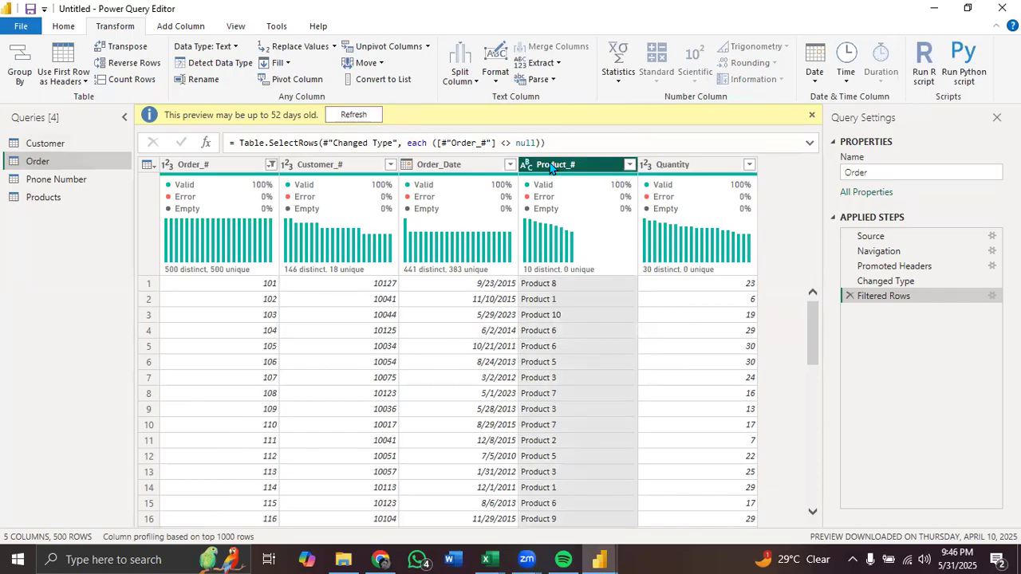
Step: Trim the text in the Order query's Product_# column
click(497, 76)
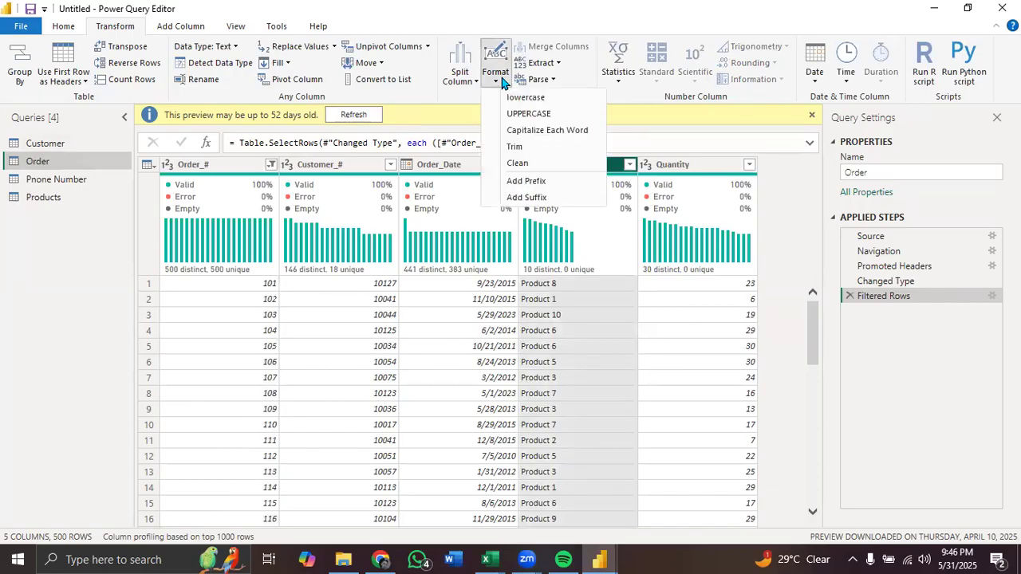
click(517, 146)
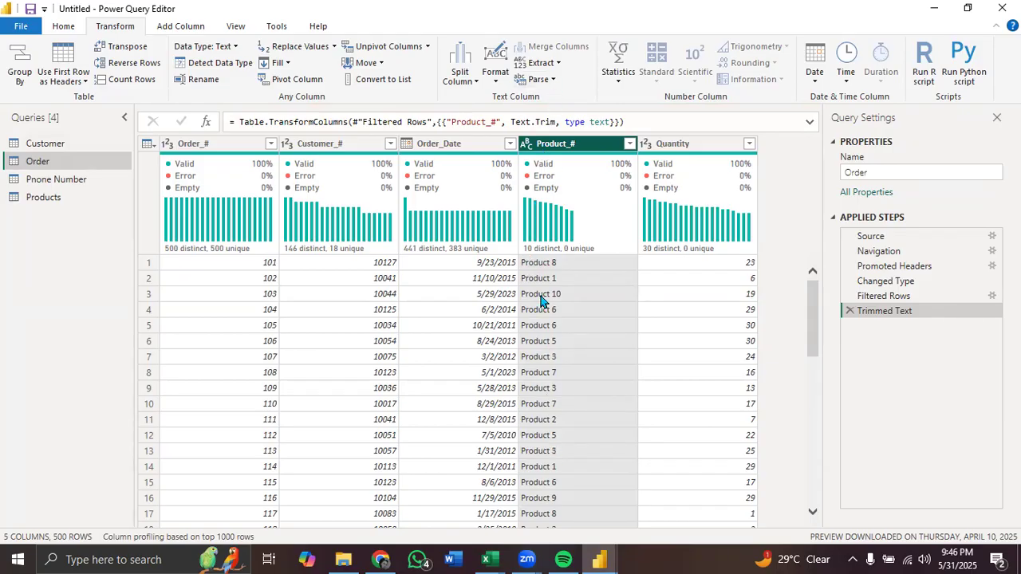
mouse_move(541, 221)
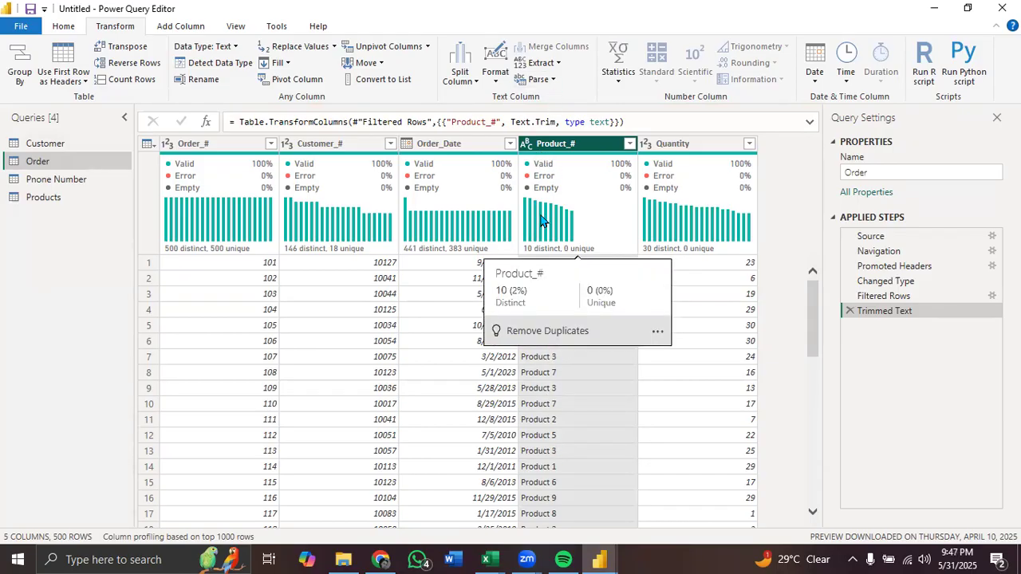
Step: Add an Age column calculated from Order_Date to the Order query
click(52, 147)
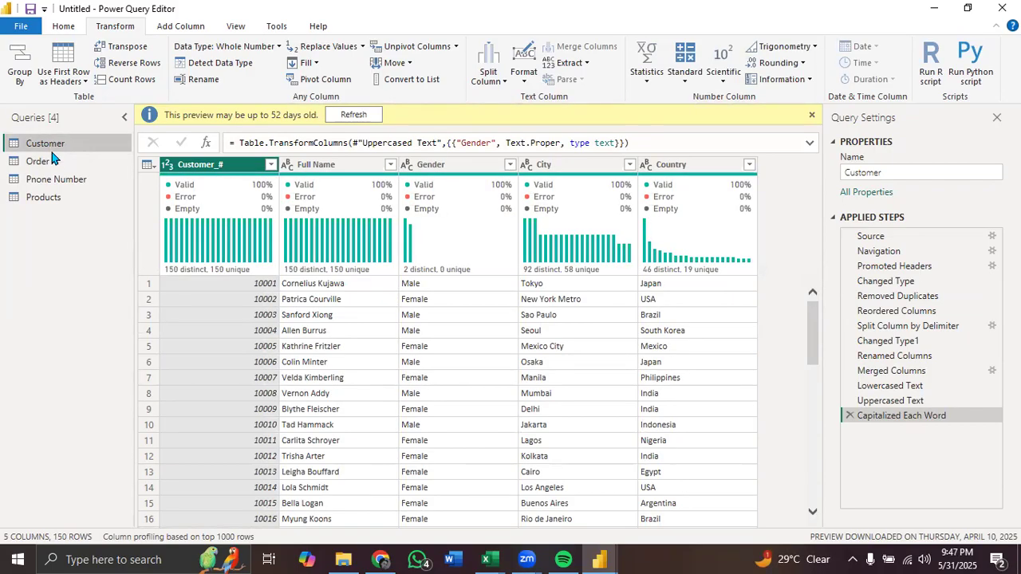
click(51, 161)
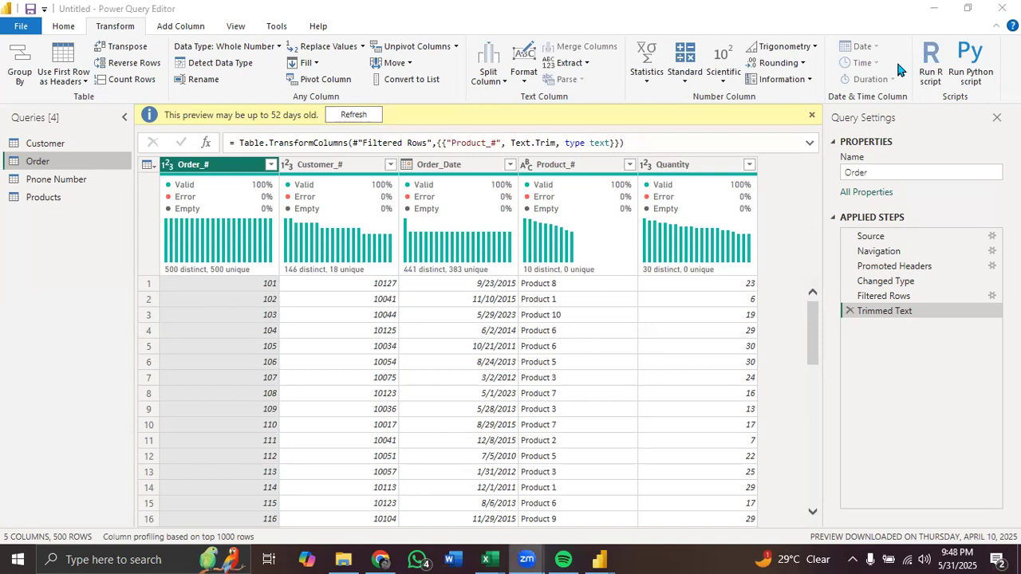
click(437, 166)
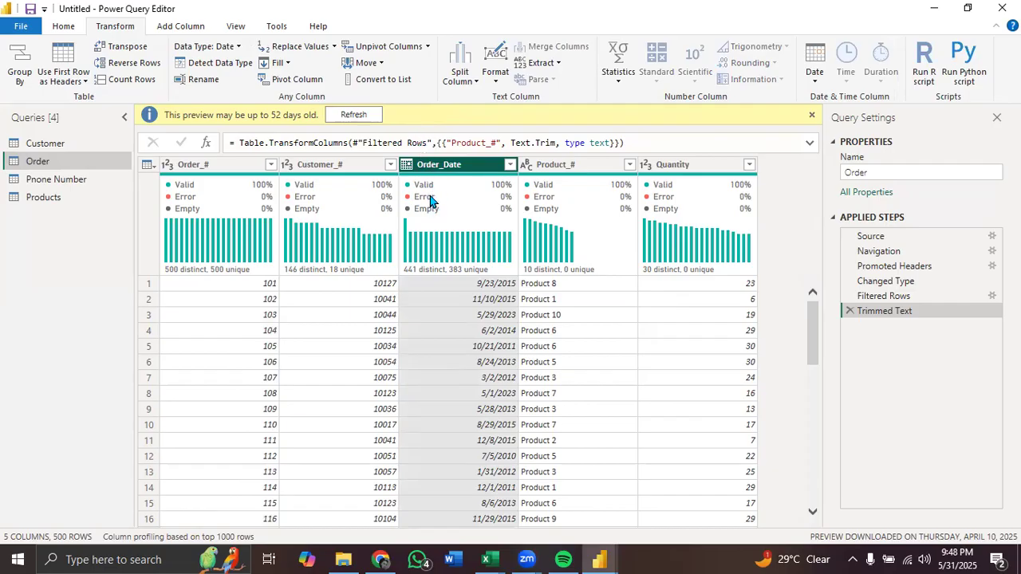
mouse_move(430, 201)
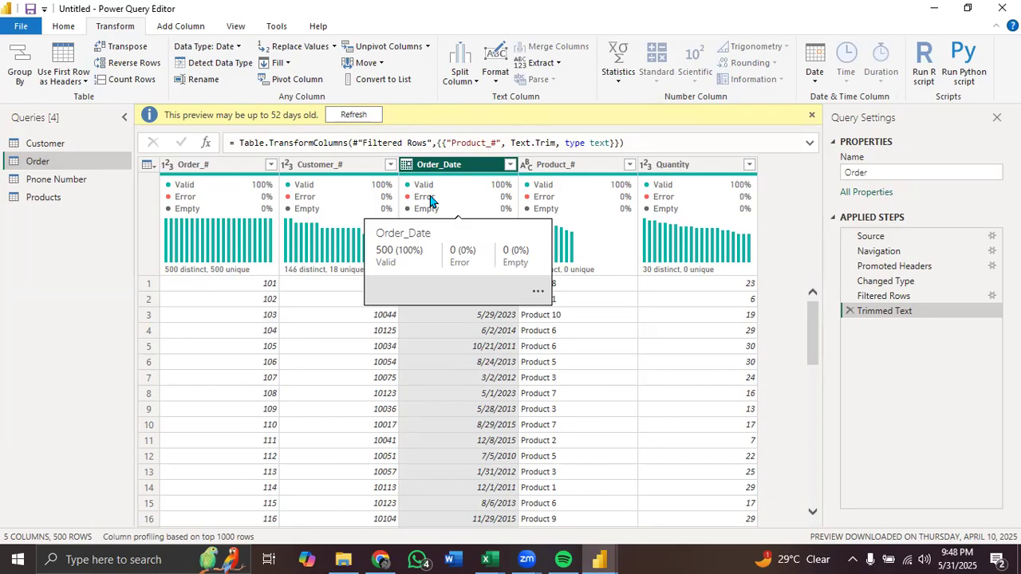
click(181, 29)
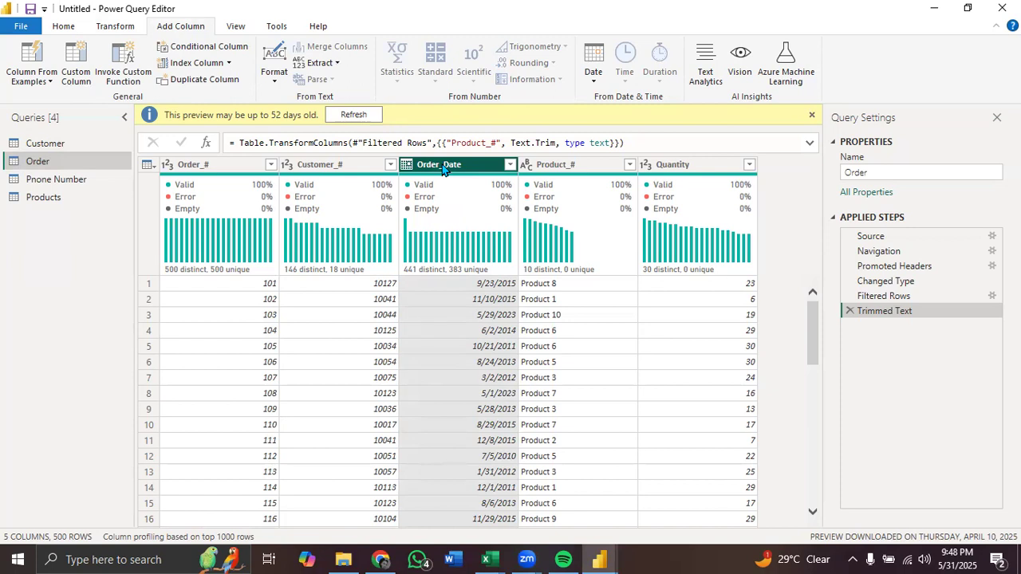
click(593, 80)
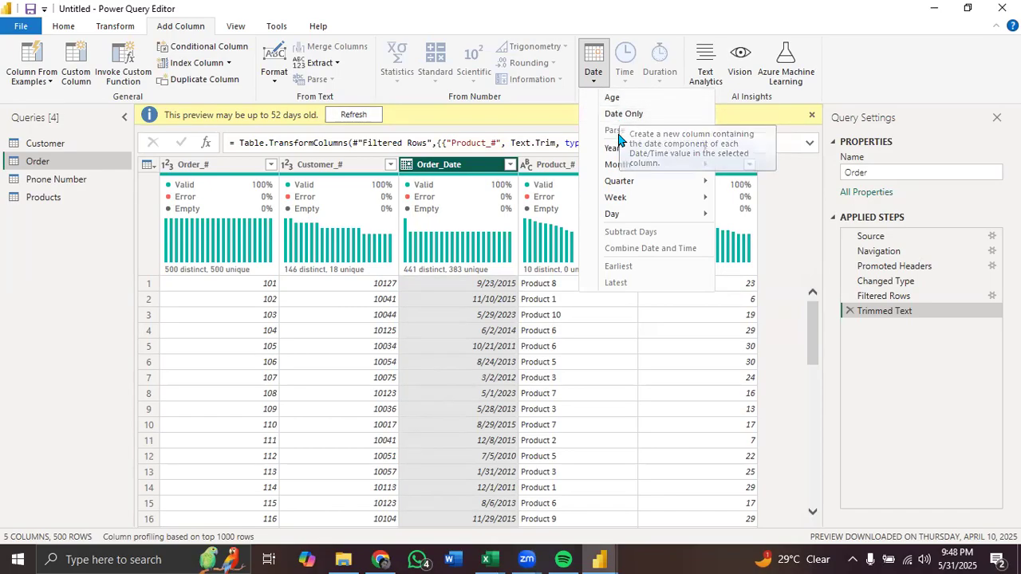
mouse_move(619, 171)
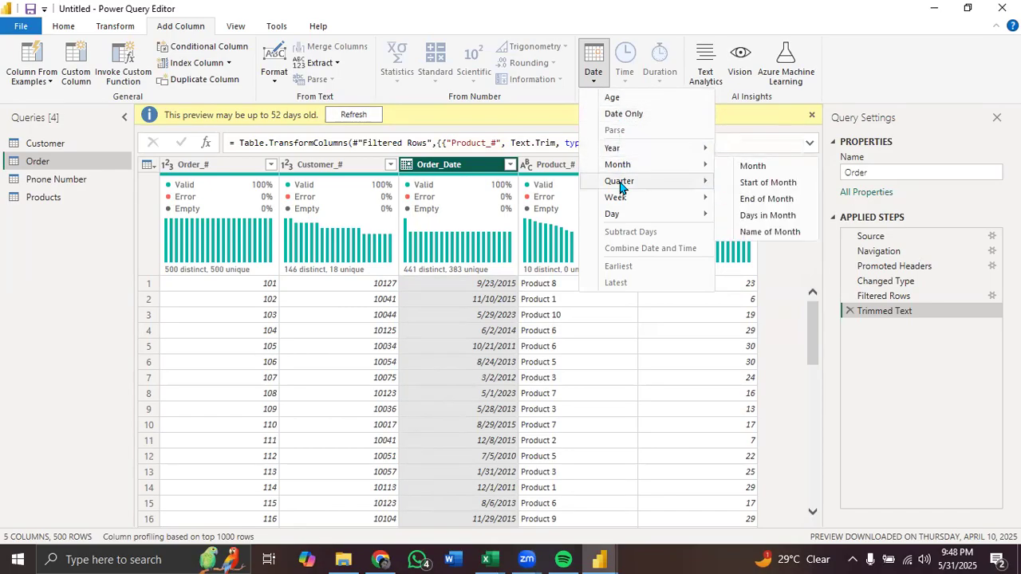
mouse_move(621, 216)
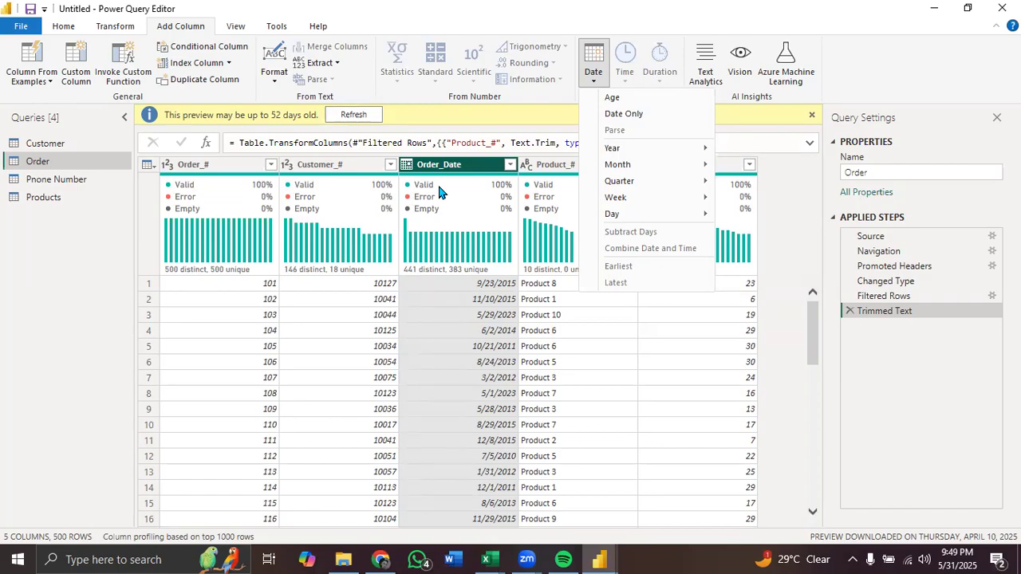
click(641, 99)
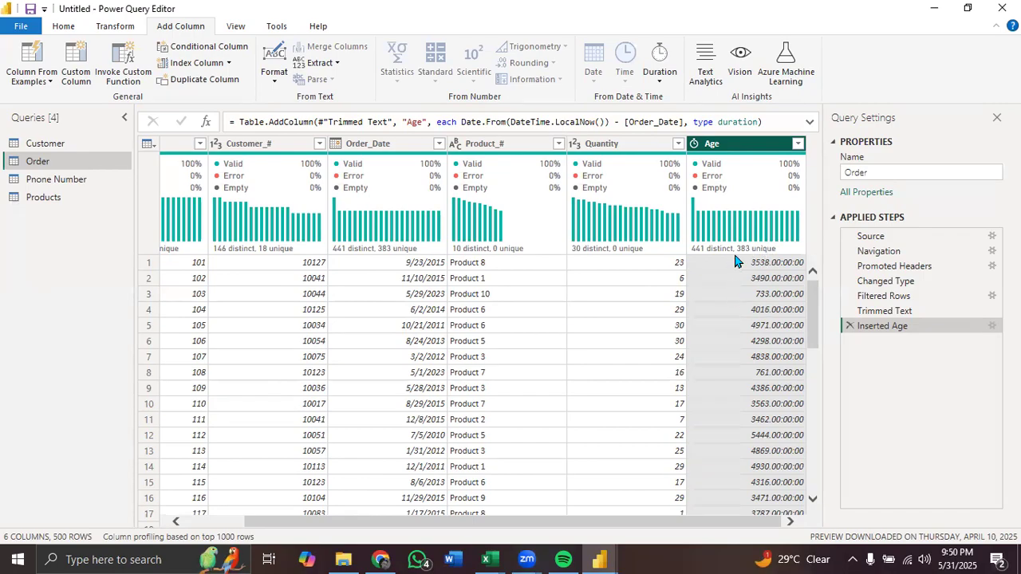
Step: Add a column with the days component of the Age durations
mouse_move(735, 256)
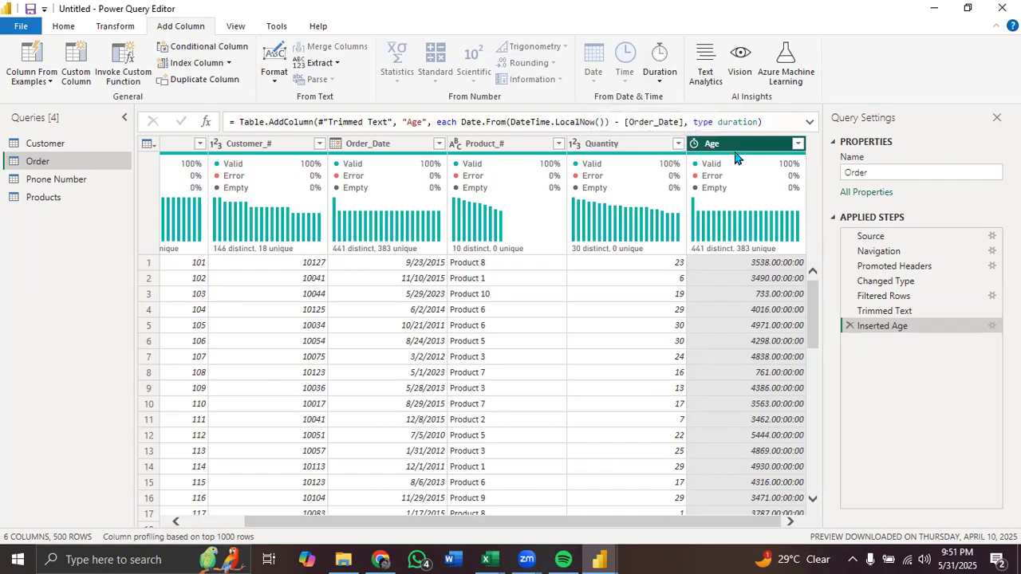
click(660, 82)
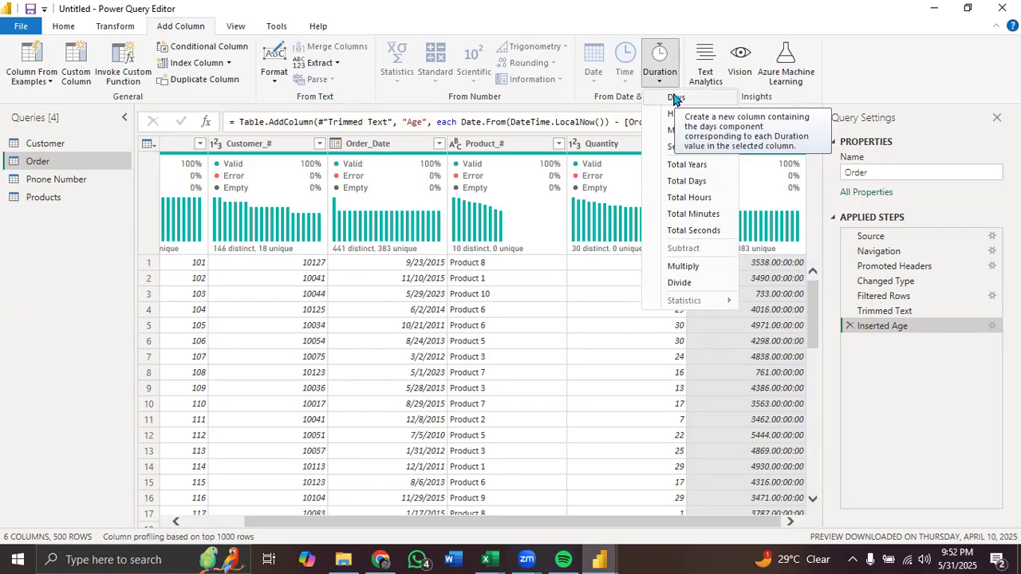
click(674, 97)
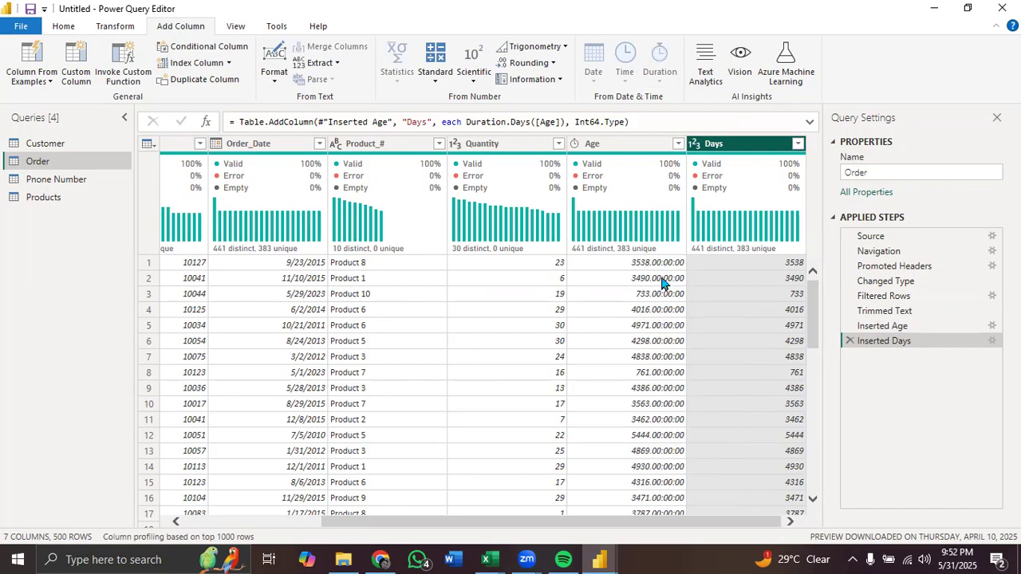
Step: Try adding a column with the hours component of the Age durations, and remove that applied step
click(652, 148)
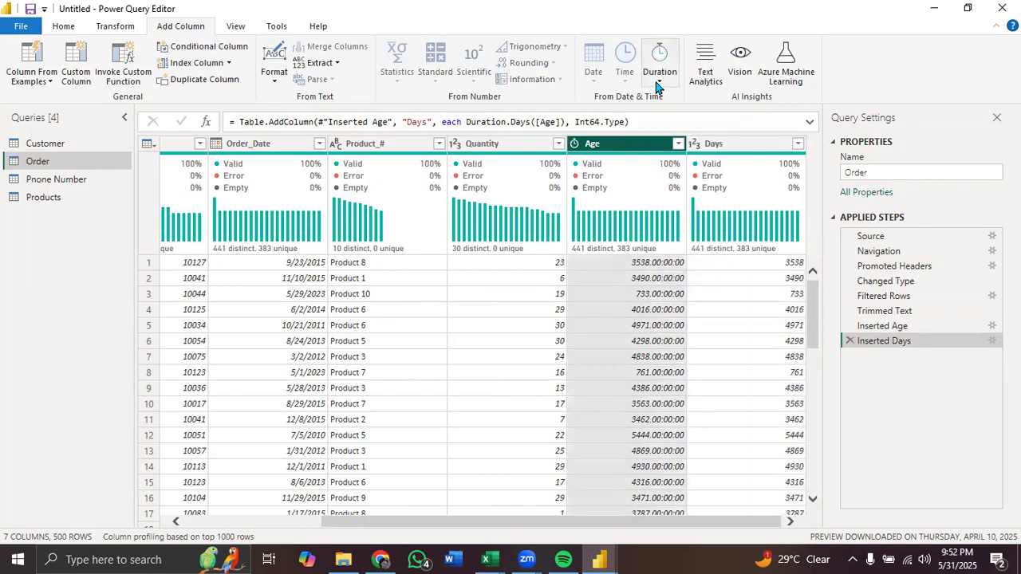
click(659, 80)
click(679, 114)
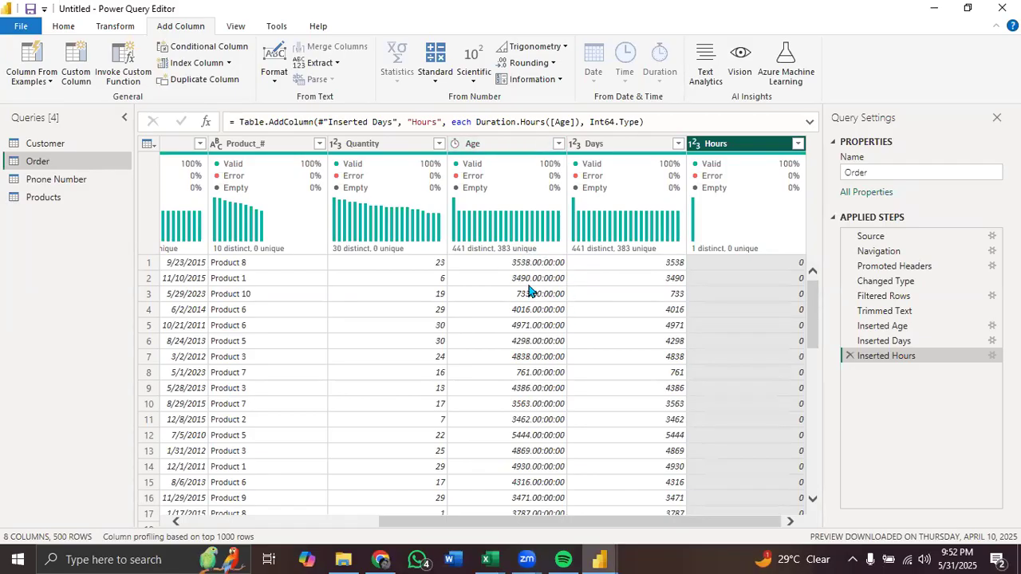
click(518, 149)
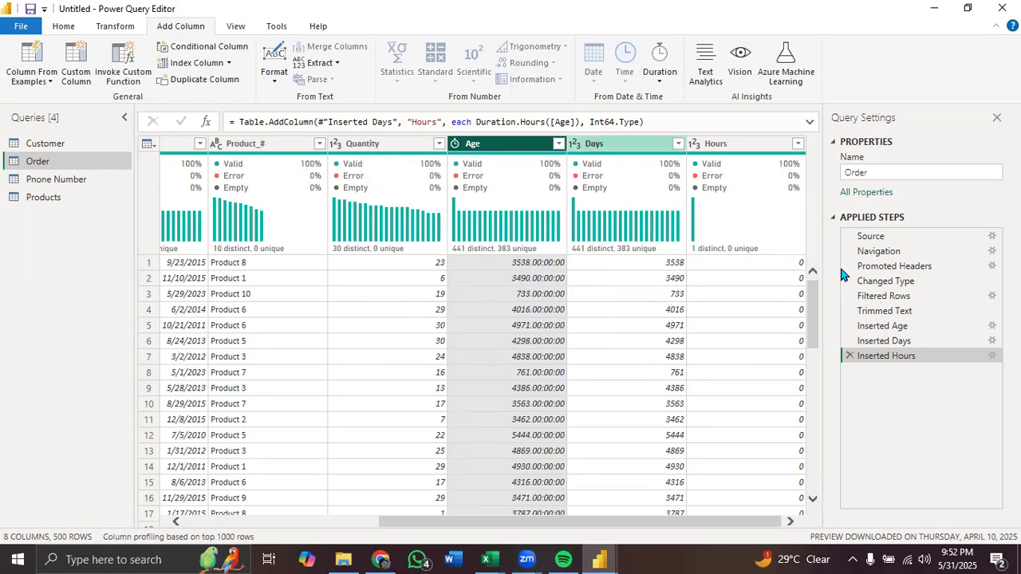
click(850, 356)
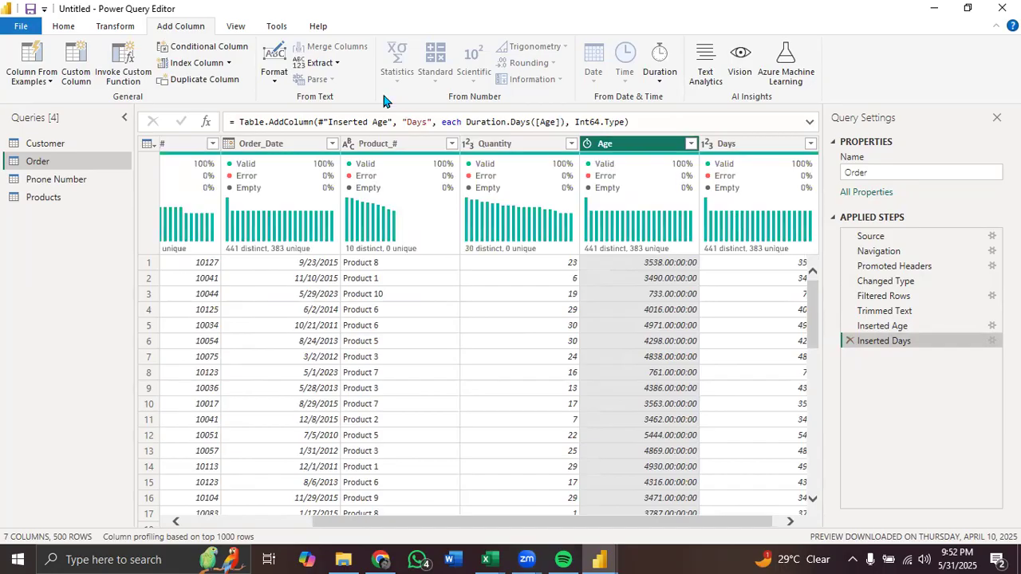
Step: Add a Date Only column derived from Order_Date
click(278, 145)
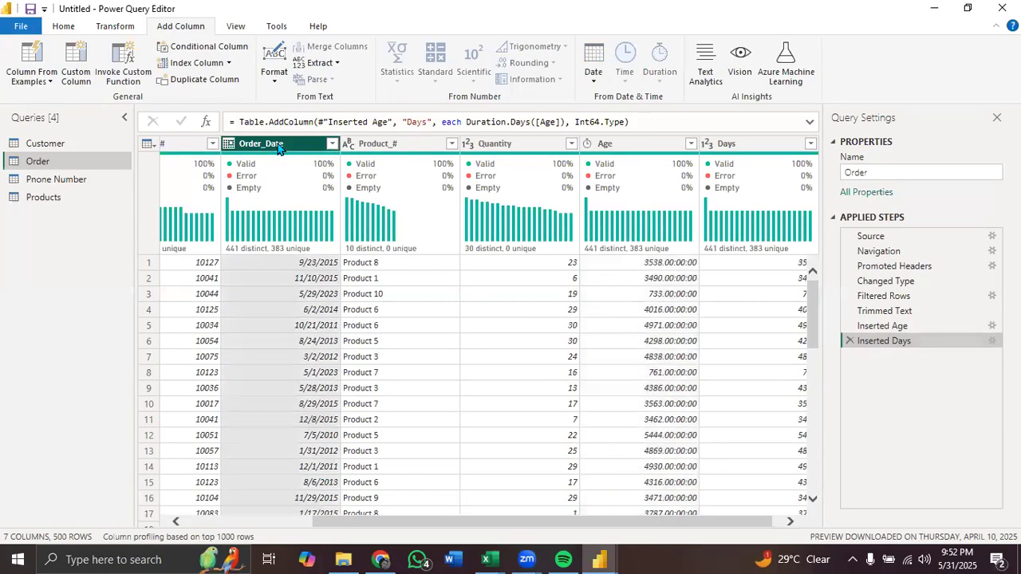
click(592, 84)
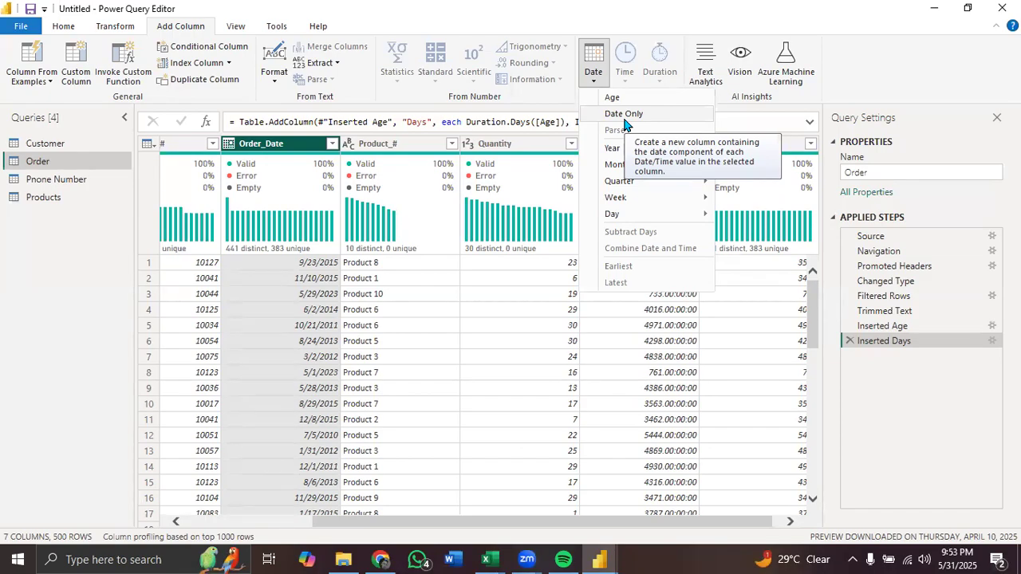
click(624, 114)
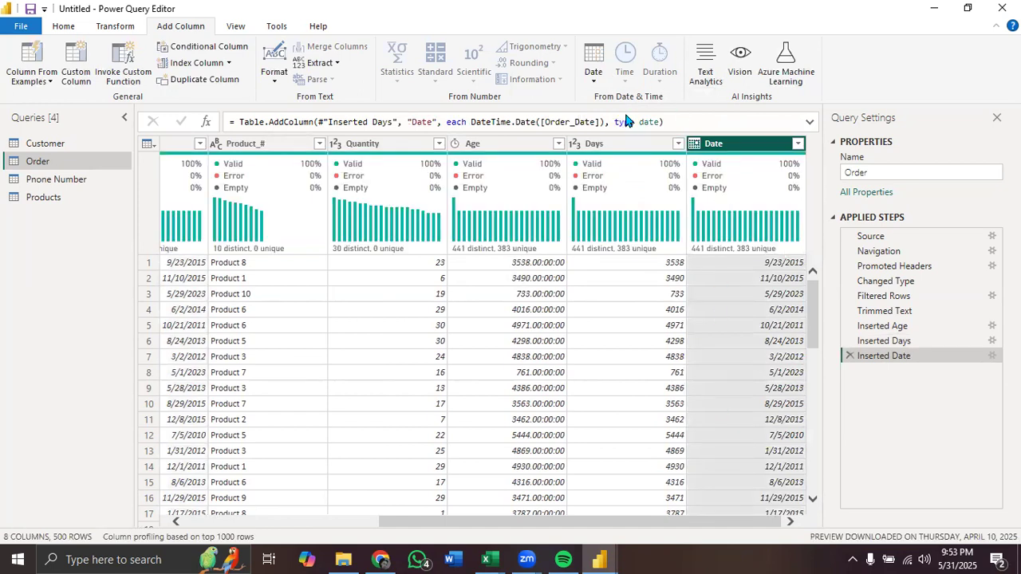
Step: Add a column with the year extracted from Order_Date
click(594, 68)
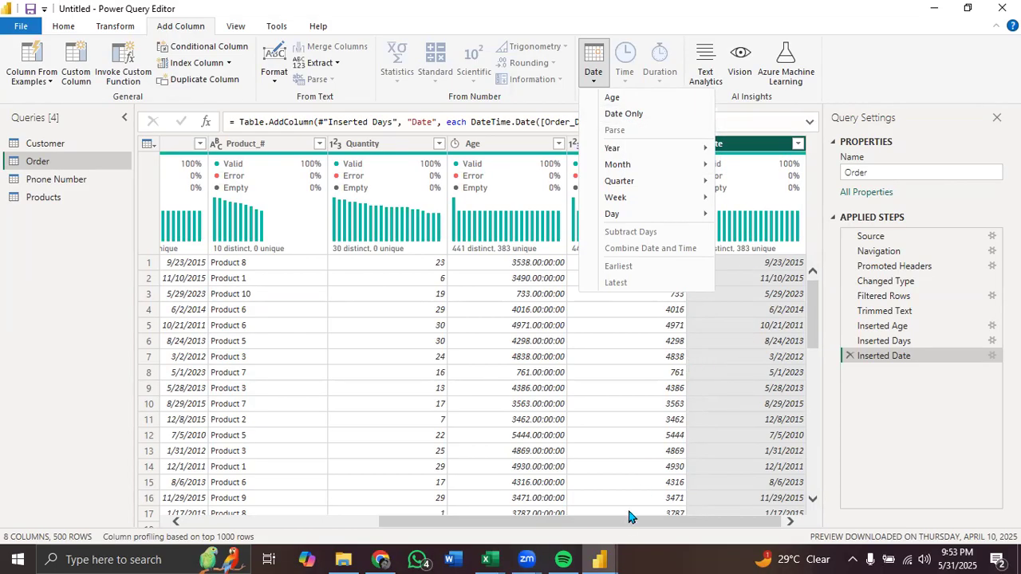
click(579, 527)
drag(564, 524, 495, 528)
click(209, 144)
click(597, 76)
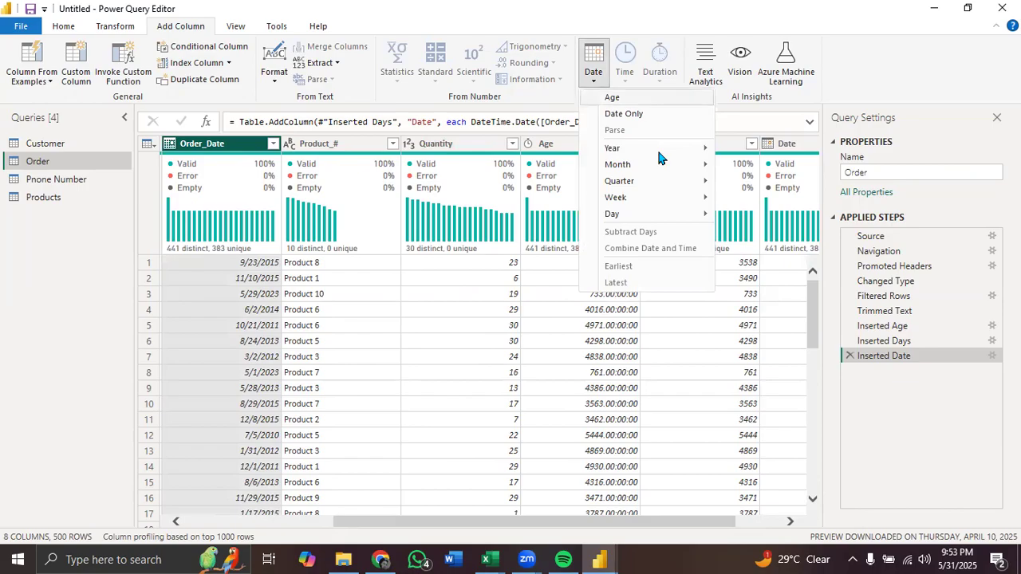
mouse_move(659, 152)
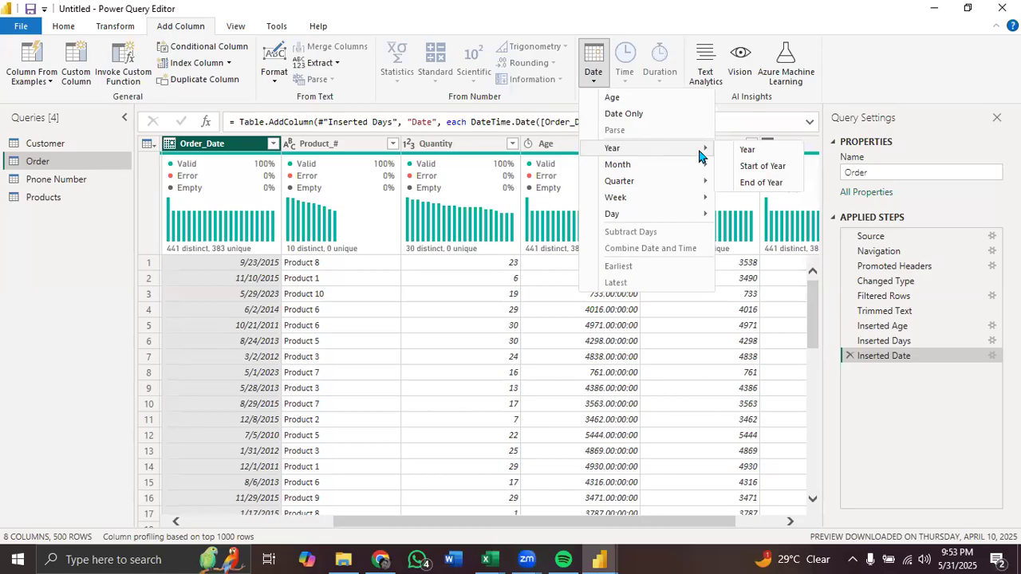
click(739, 152)
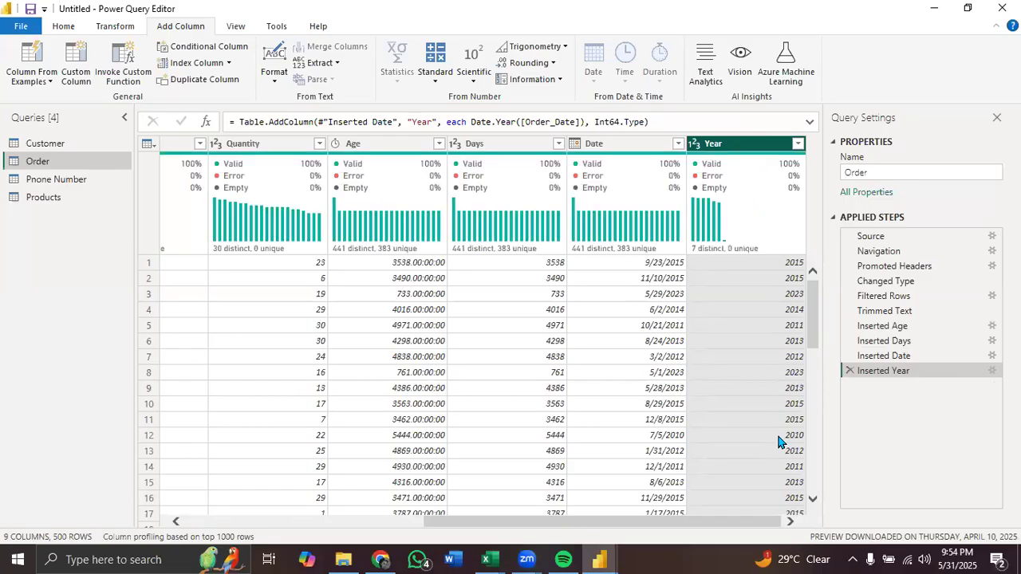
Step: Add a Start of Year column based on Order_Date
scroll(734, 528, left, 5)
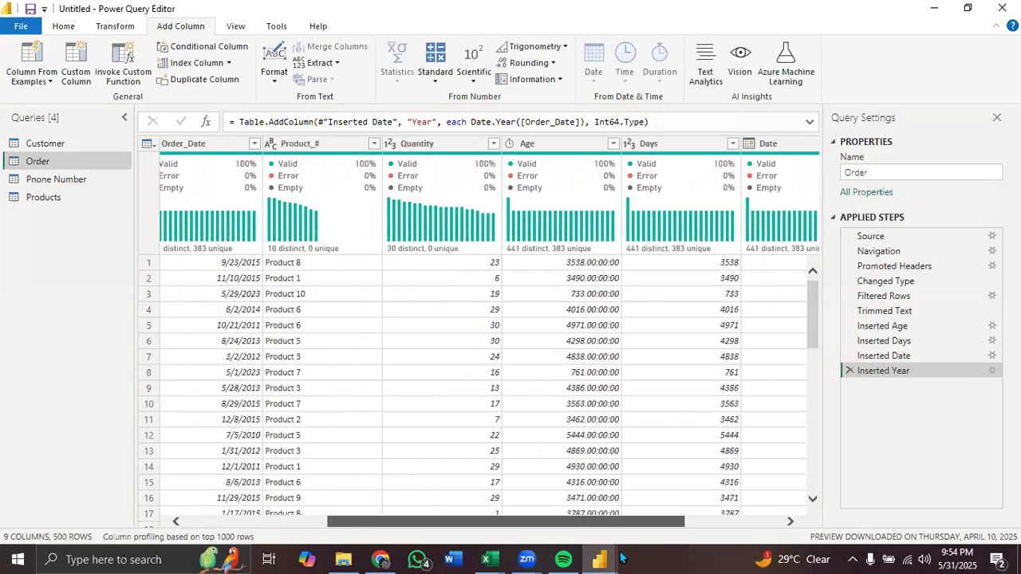
click(249, 145)
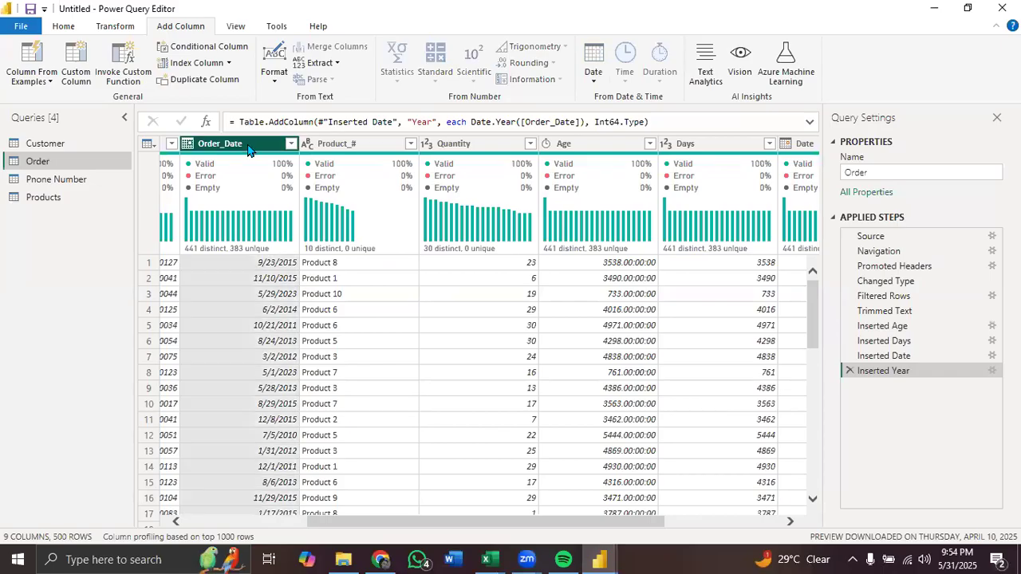
click(599, 79)
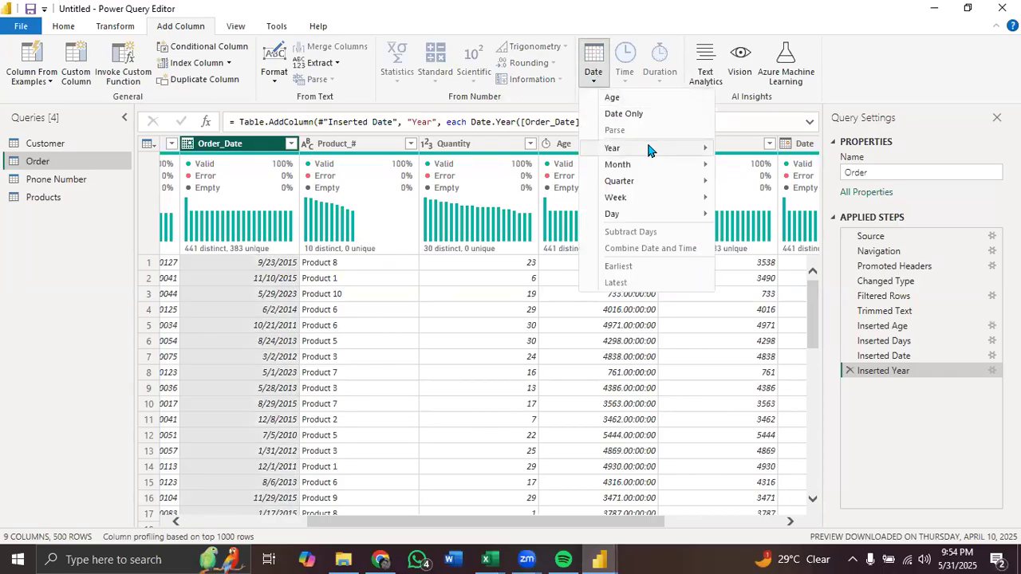
mouse_move(648, 147)
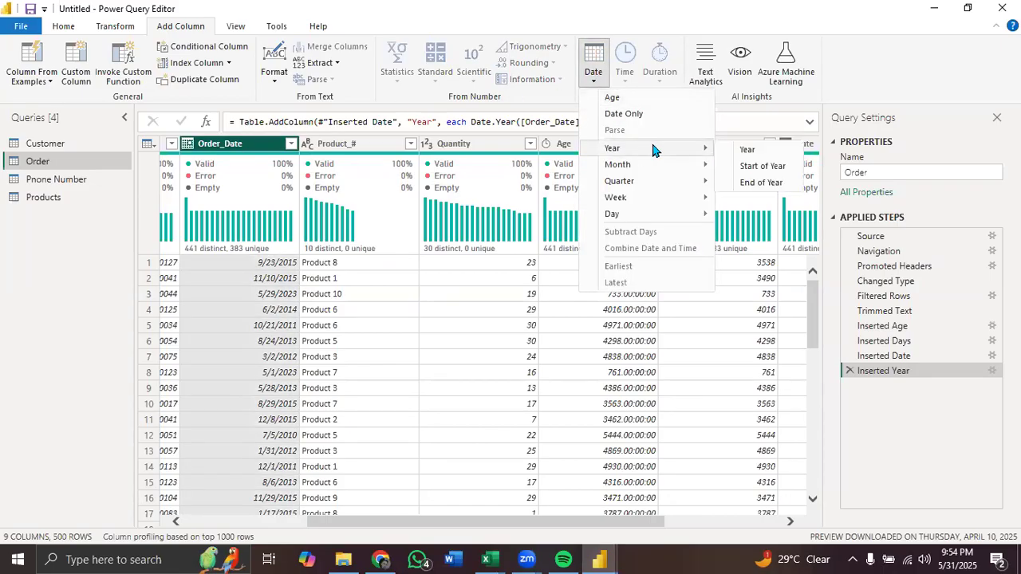
click(747, 168)
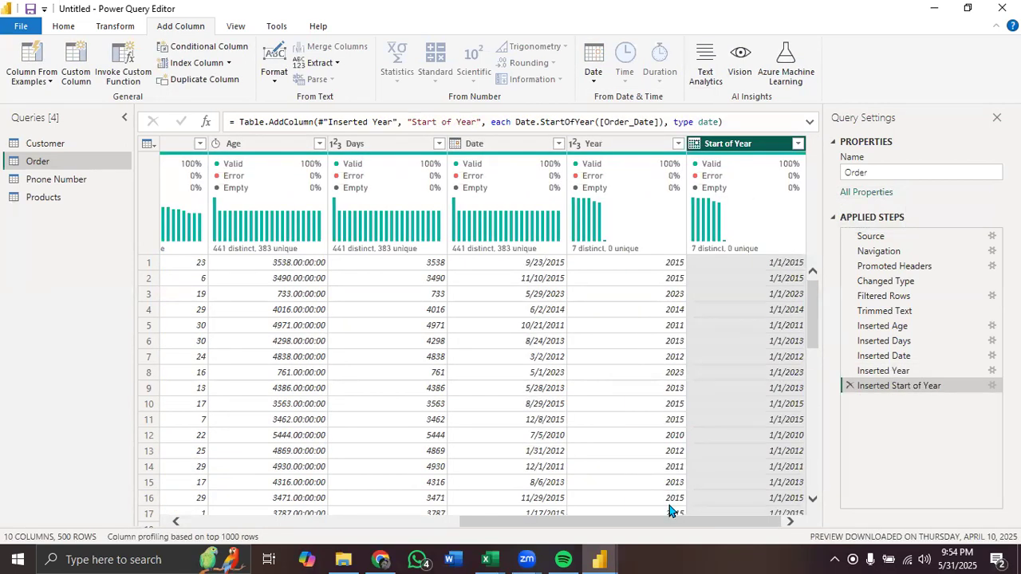
Step: Add a Name of Month column to the Order query based on Order_Date
drag(664, 527, 695, 524)
drag(815, 317, 810, 252)
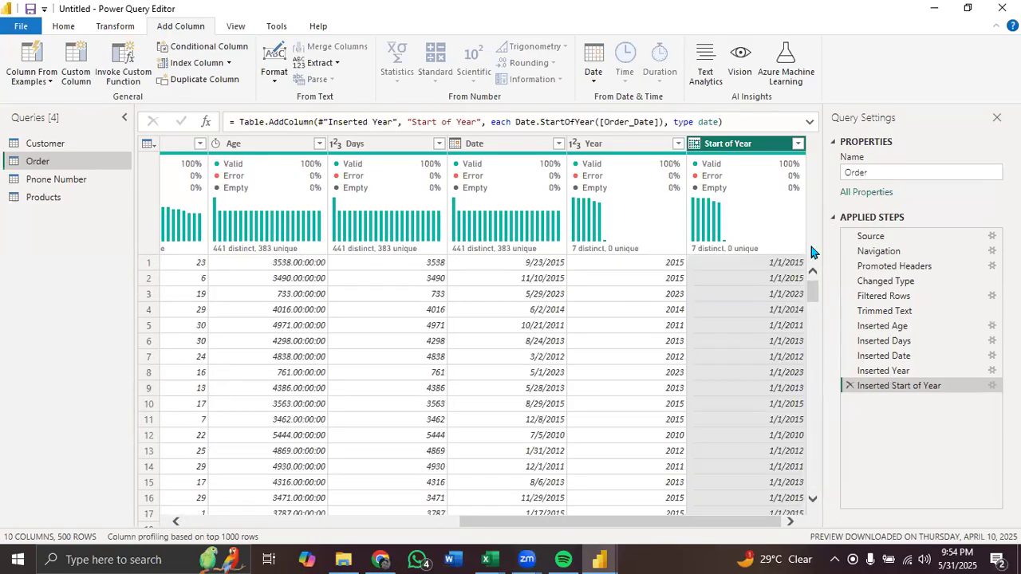
drag(611, 528, 504, 507)
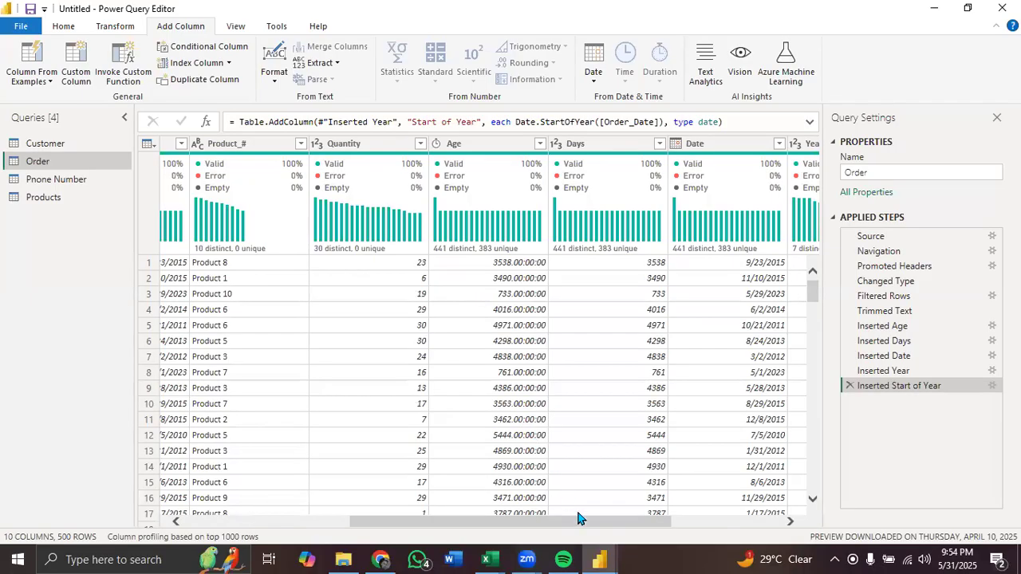
drag(580, 524, 490, 525)
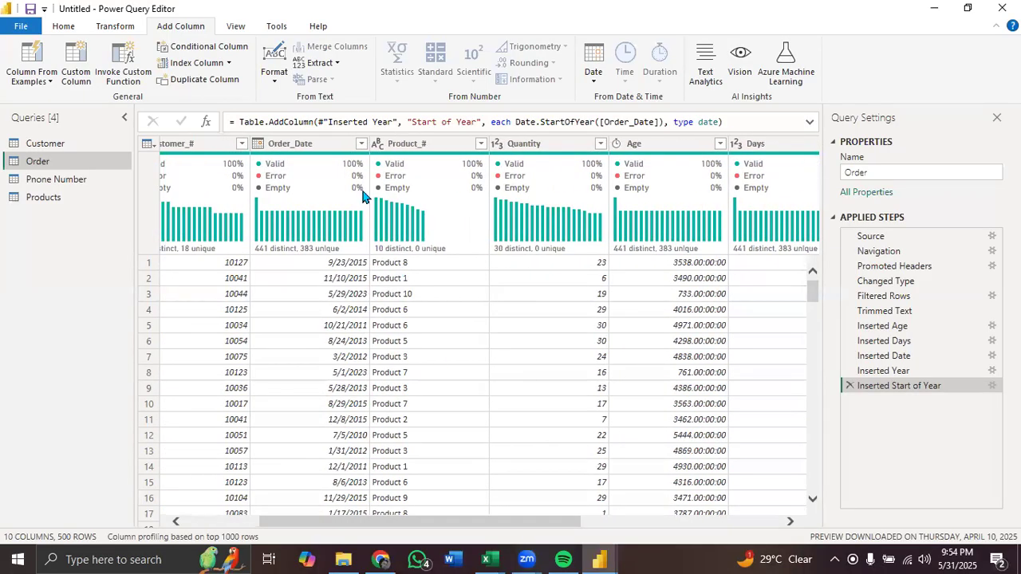
click(334, 145)
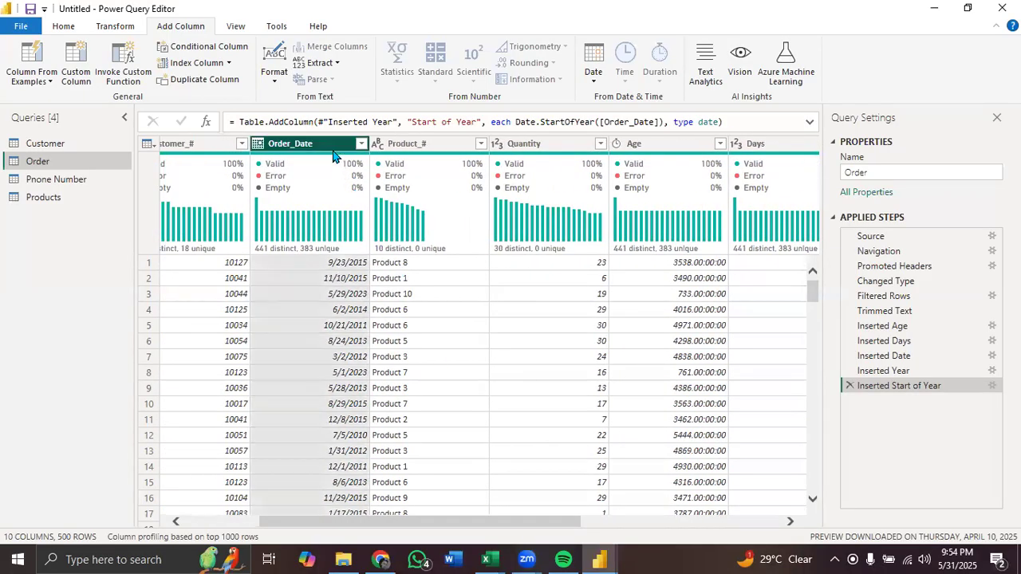
click(387, 32)
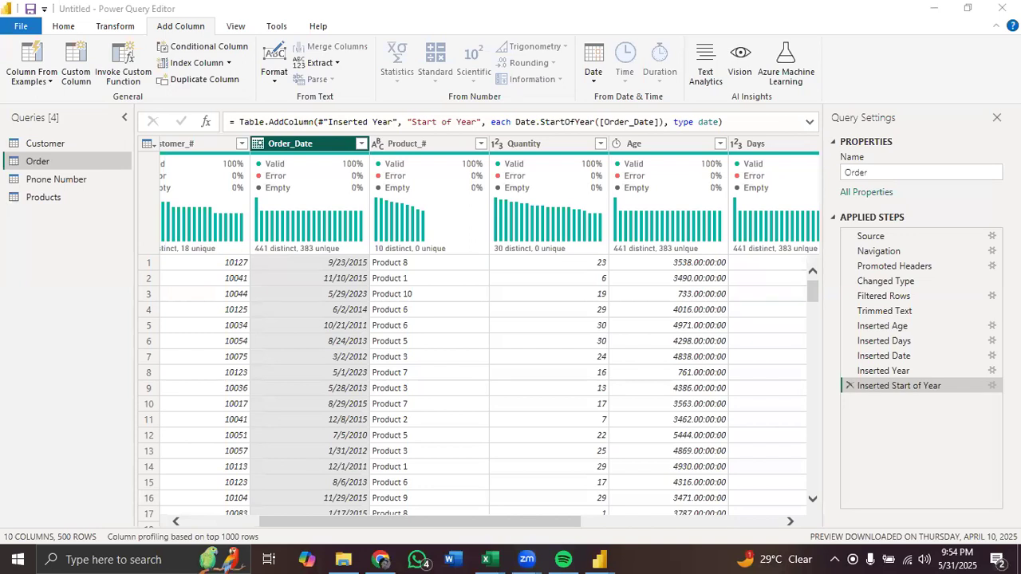
click(331, 156)
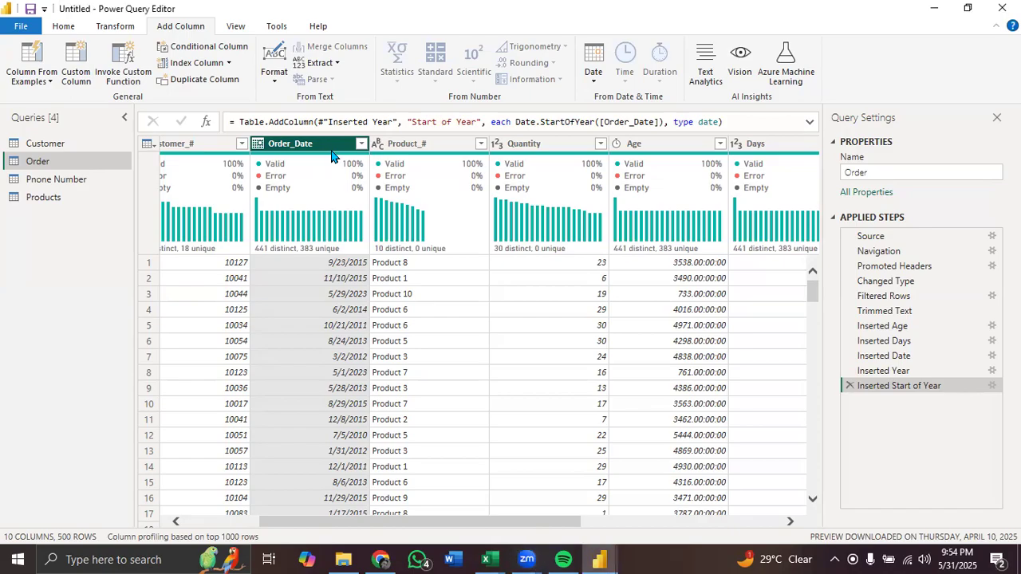
click(594, 72)
mouse_move(654, 166)
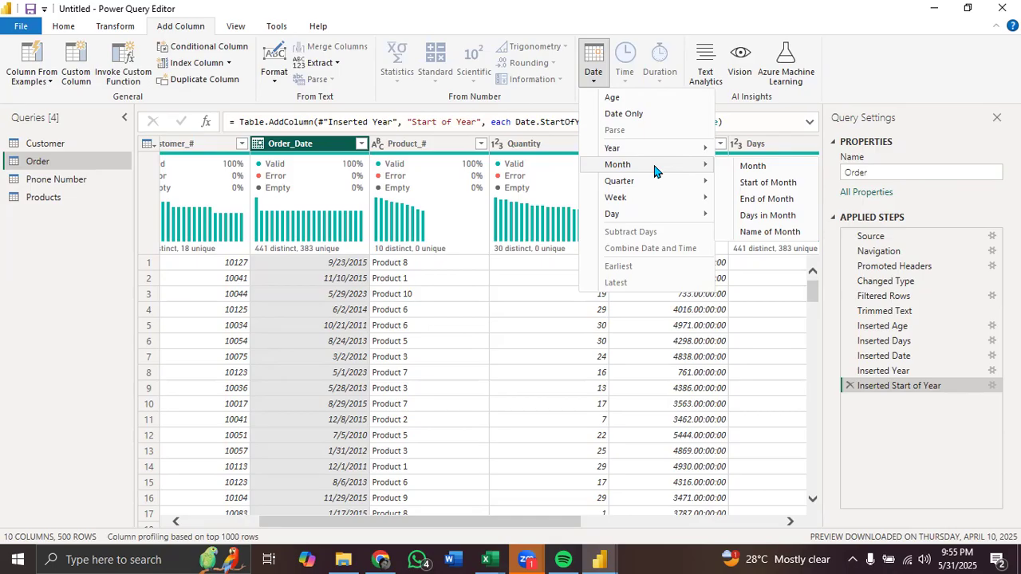
click(745, 233)
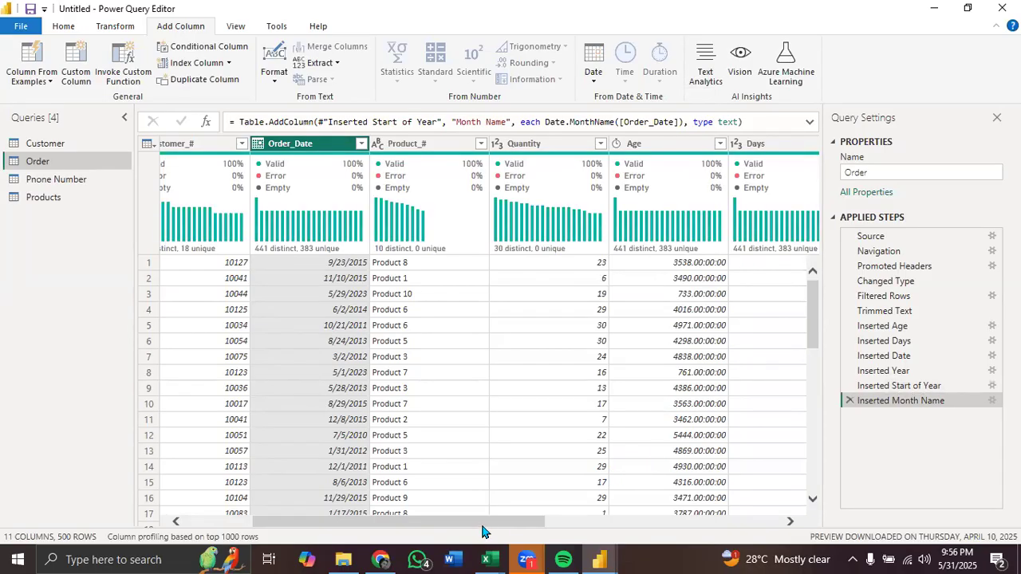
drag(485, 523, 806, 514)
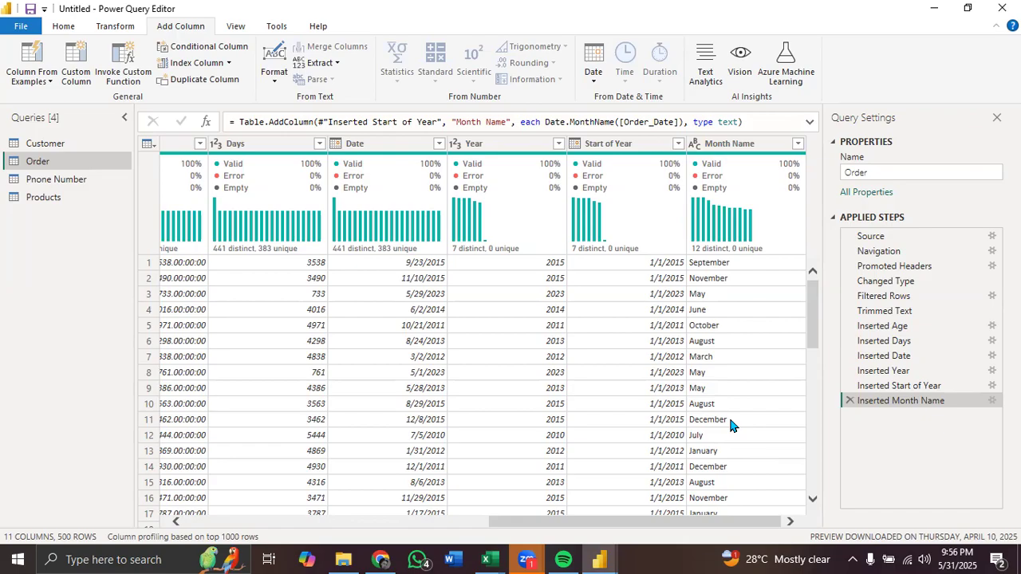
click(733, 145)
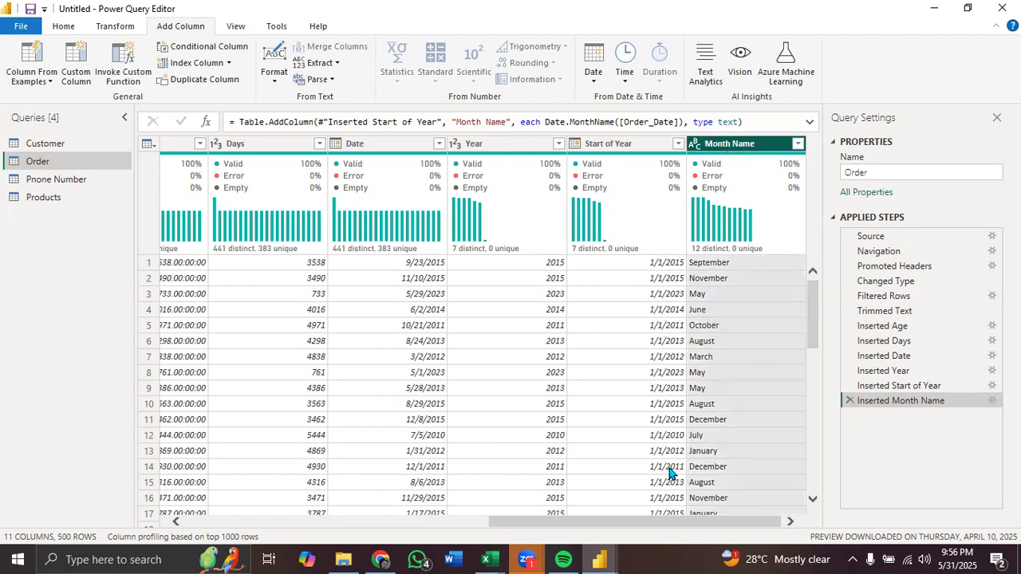
Step: Examine the quarter, week and day extraction options available for adding columns from Order_Date
drag(670, 523, 424, 499)
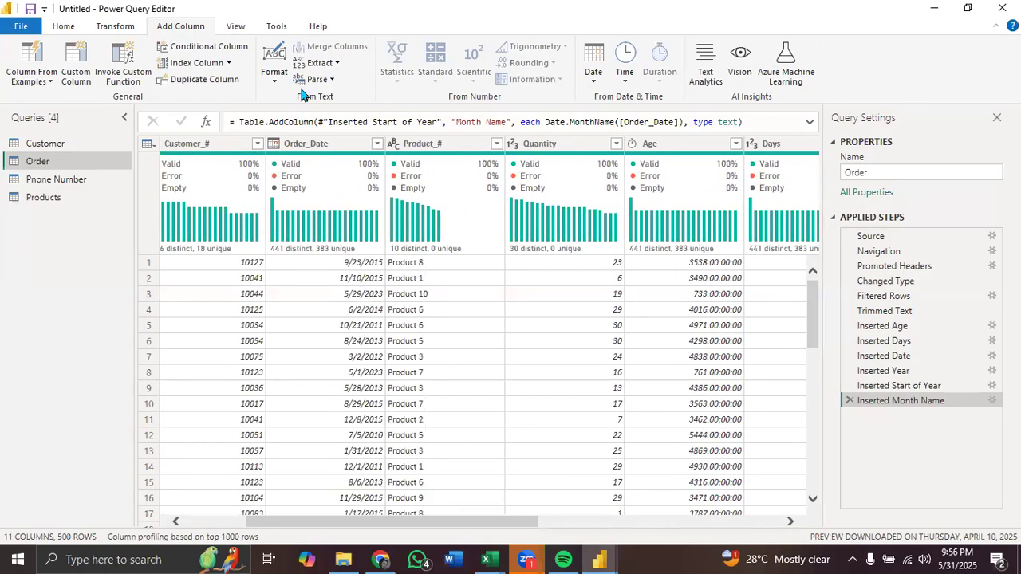
click(316, 147)
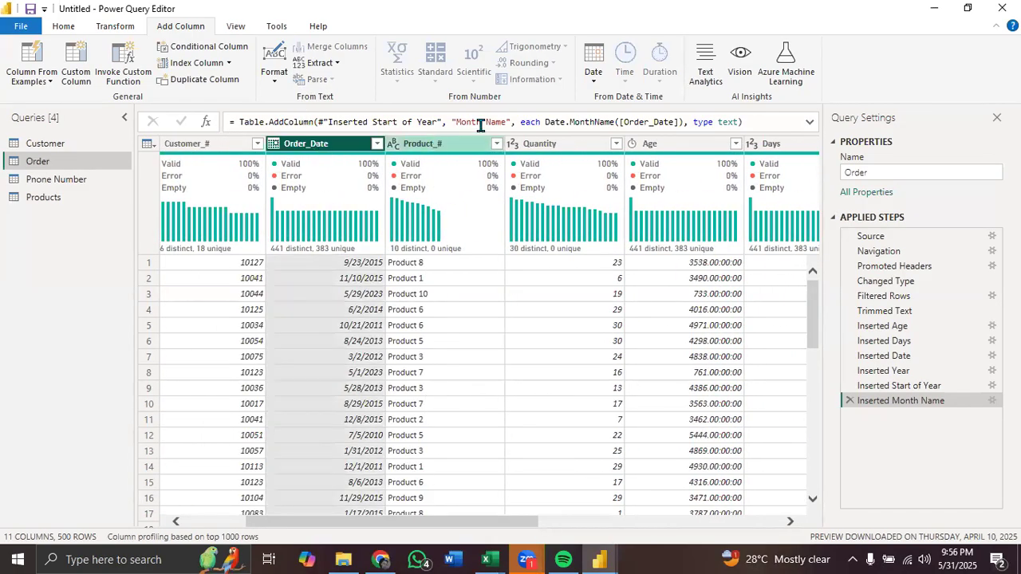
click(593, 73)
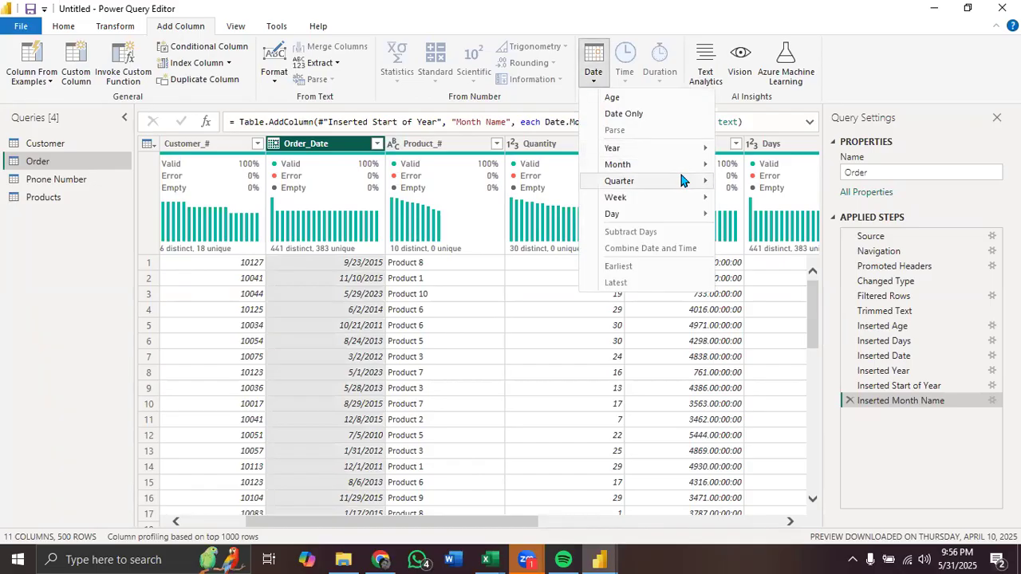
mouse_move(683, 181)
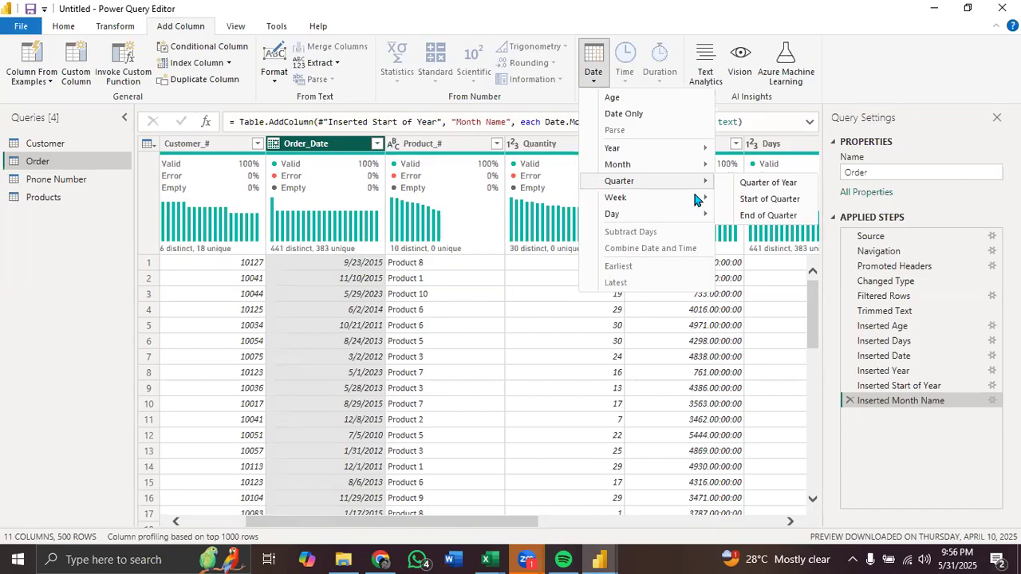
mouse_move(695, 199)
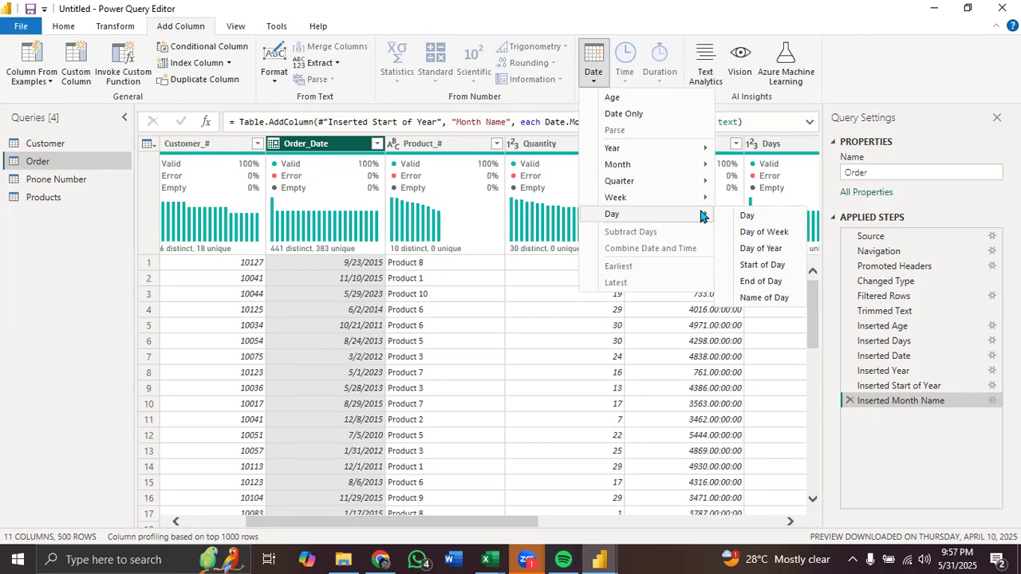
click(530, 362)
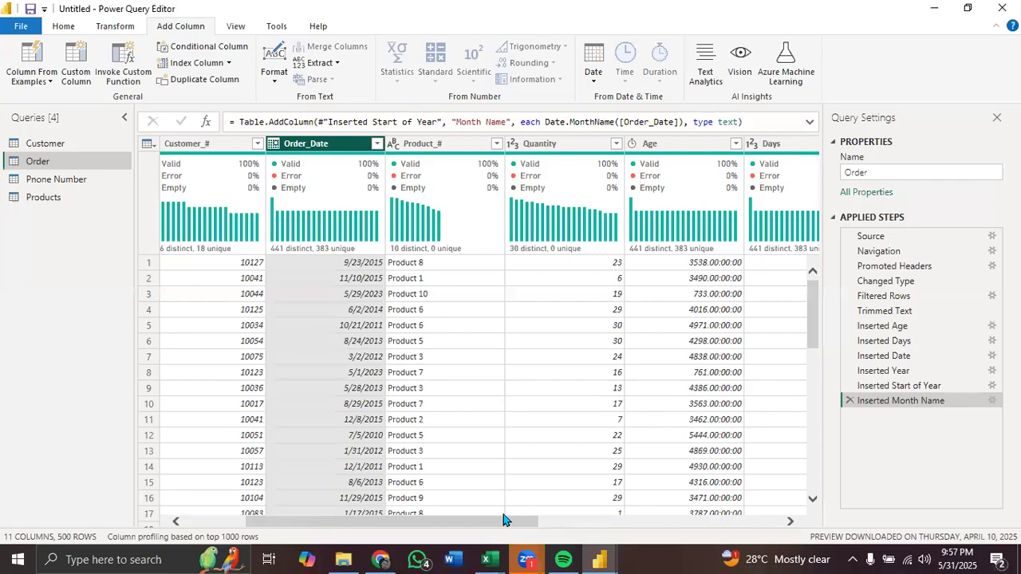
drag(497, 523, 355, 501)
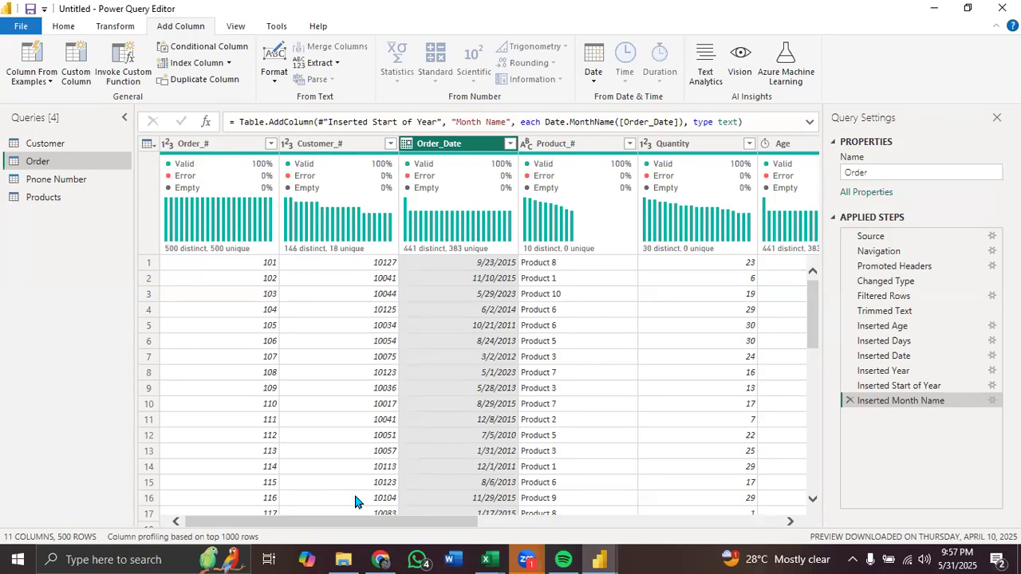
click(600, 80)
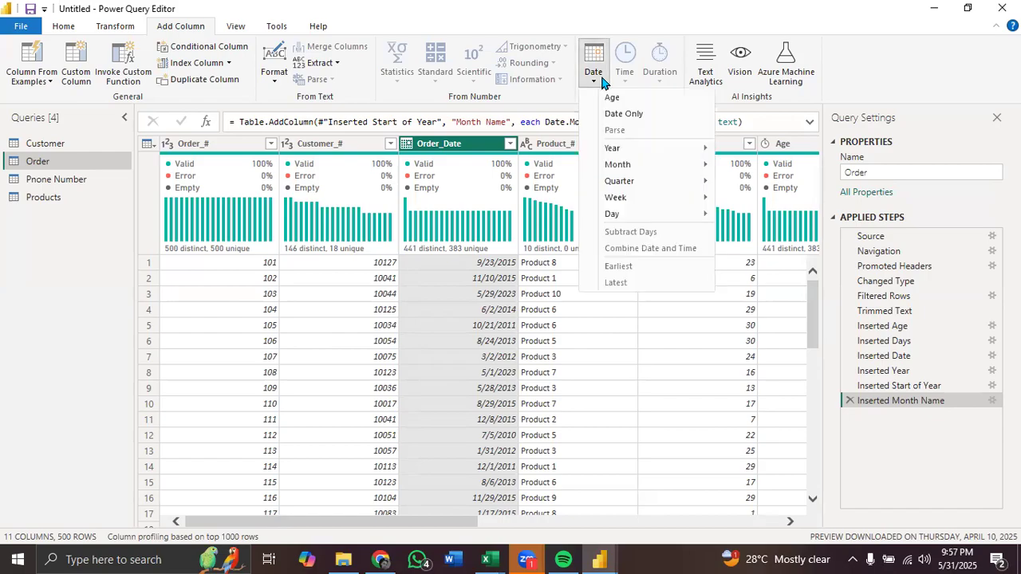
mouse_move(647, 218)
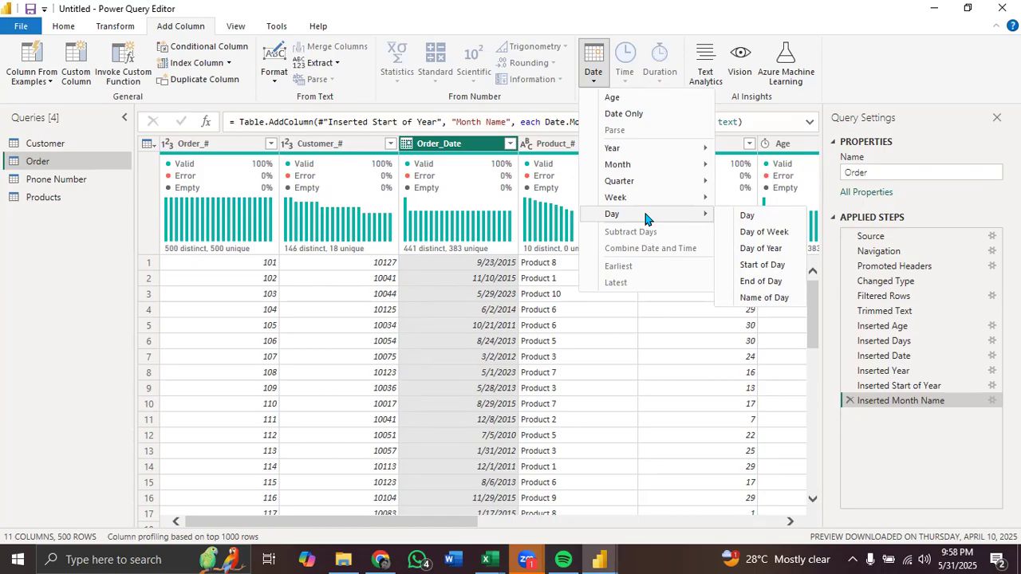
mouse_move(693, 189)
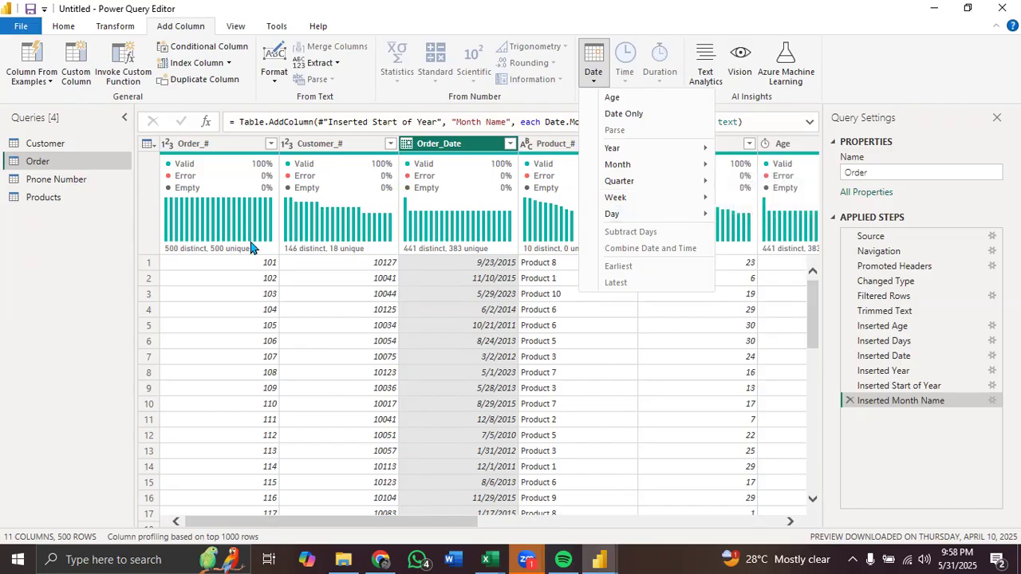
click(281, 296)
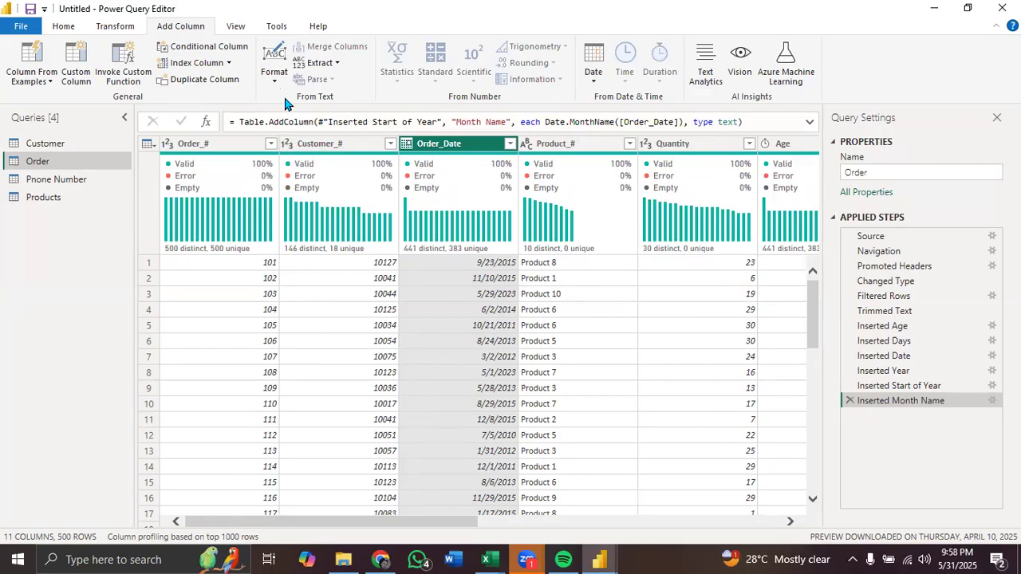
mouse_move(323, 252)
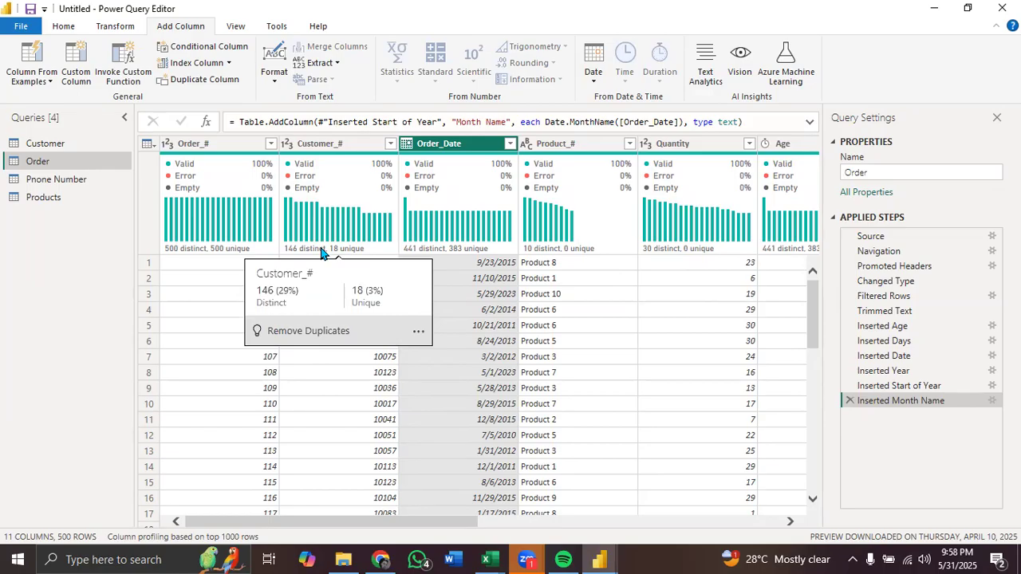
click(63, 26)
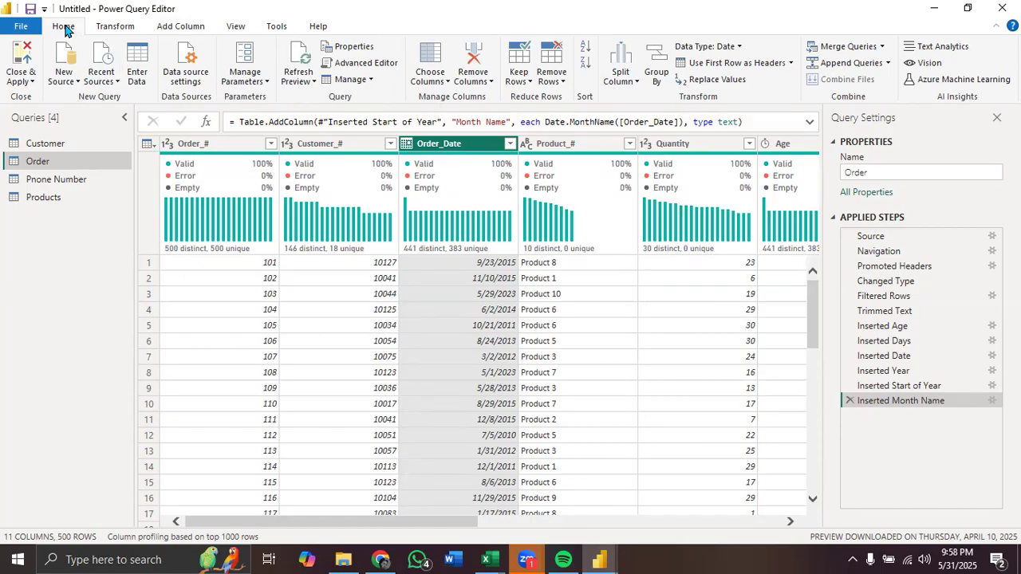
click(119, 27)
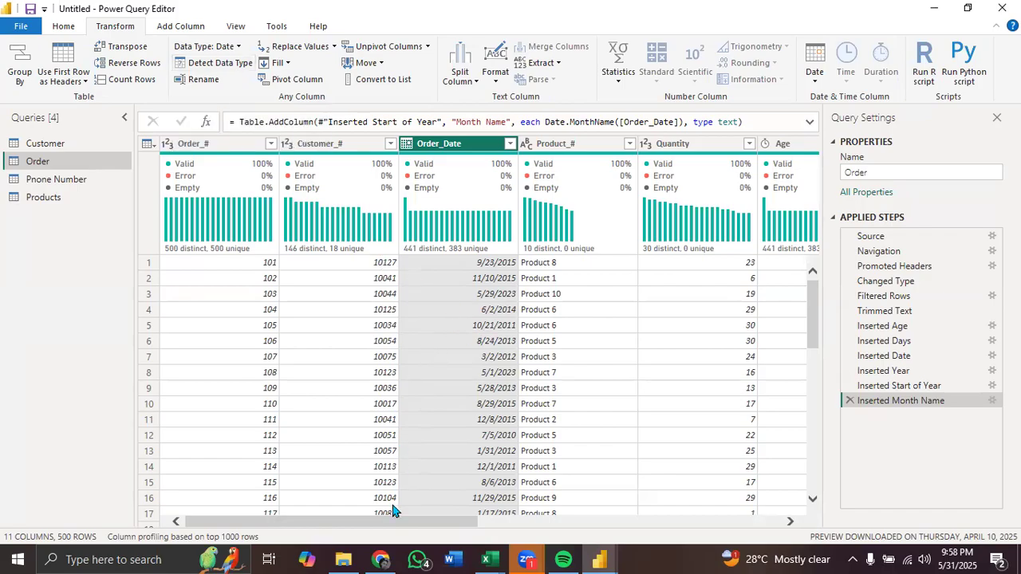
drag(394, 523, 258, 489)
Step: Review the columns and data types of the Customer, Order and Products queries, including Customer_#, Quantity, Order_# and Cost Price
click(48, 144)
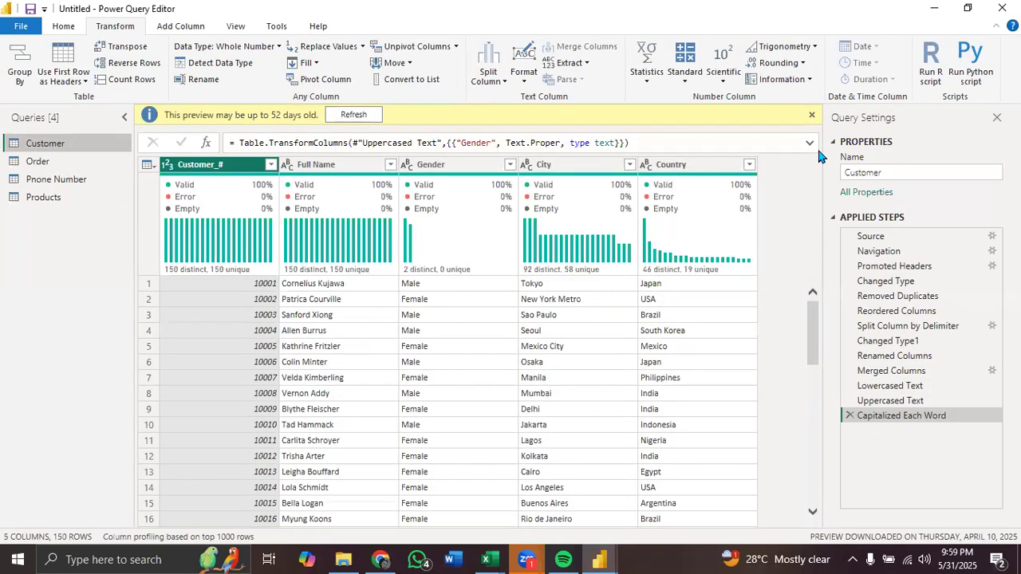
click(813, 117)
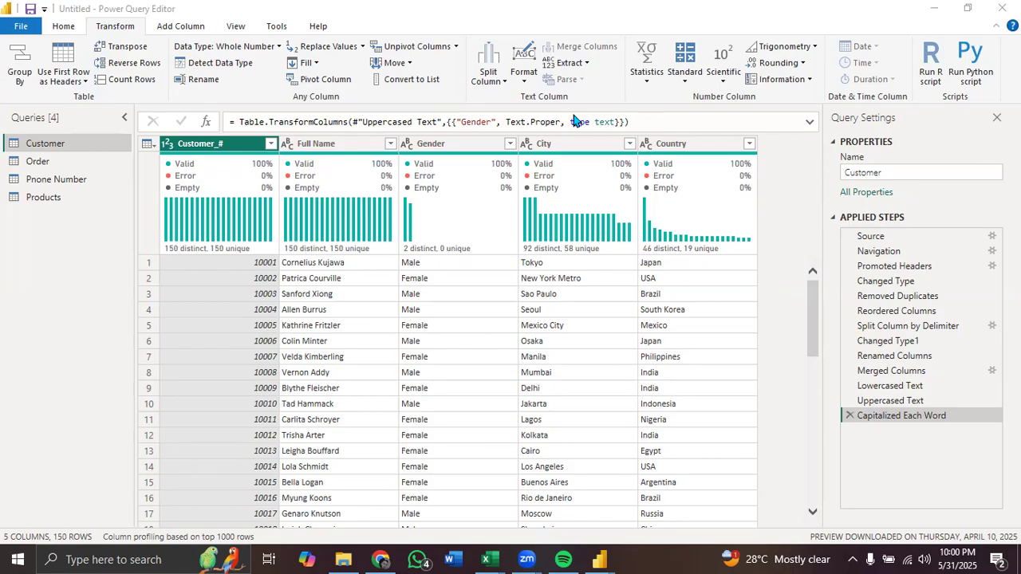
click(56, 198)
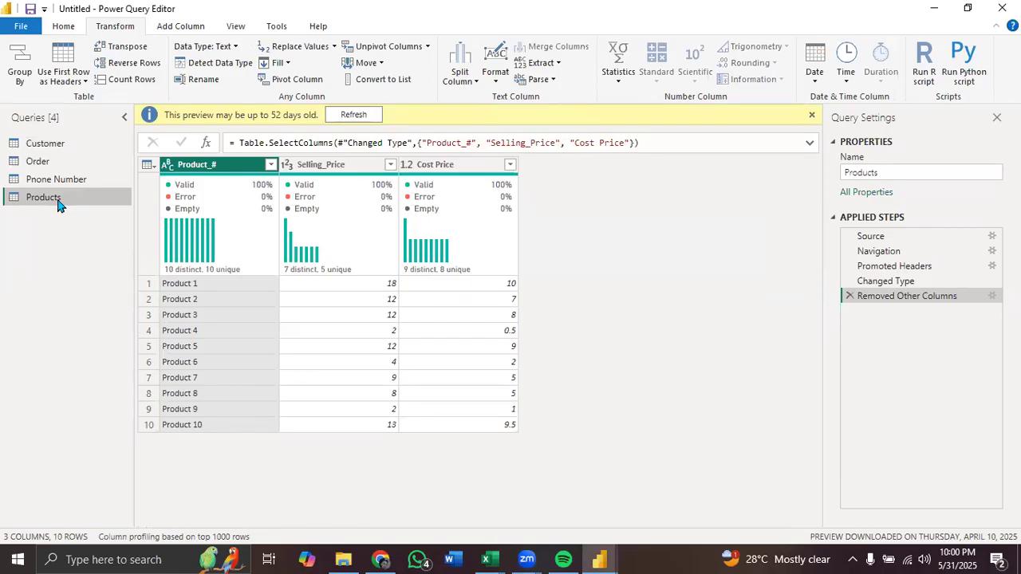
click(66, 149)
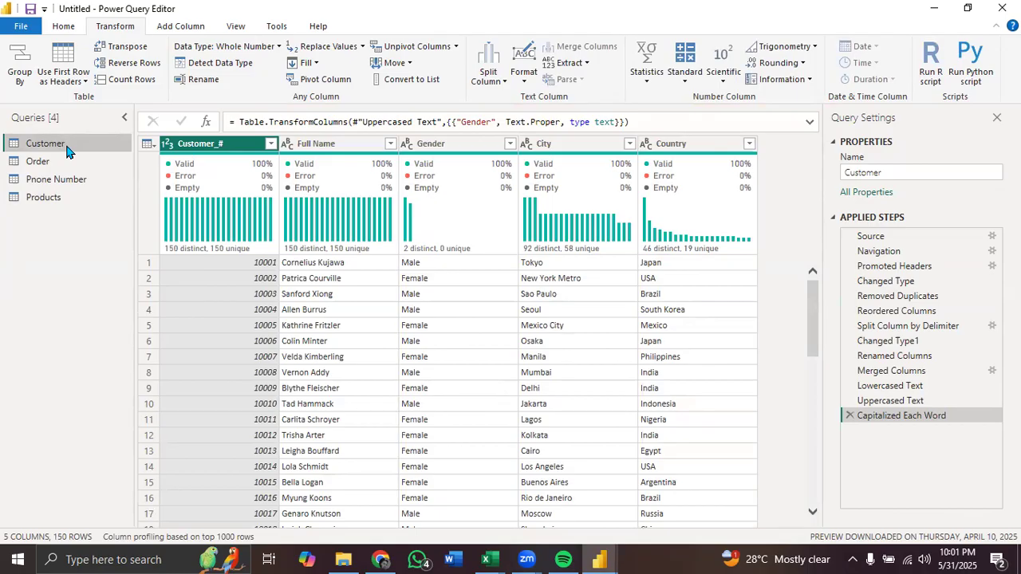
click(254, 266)
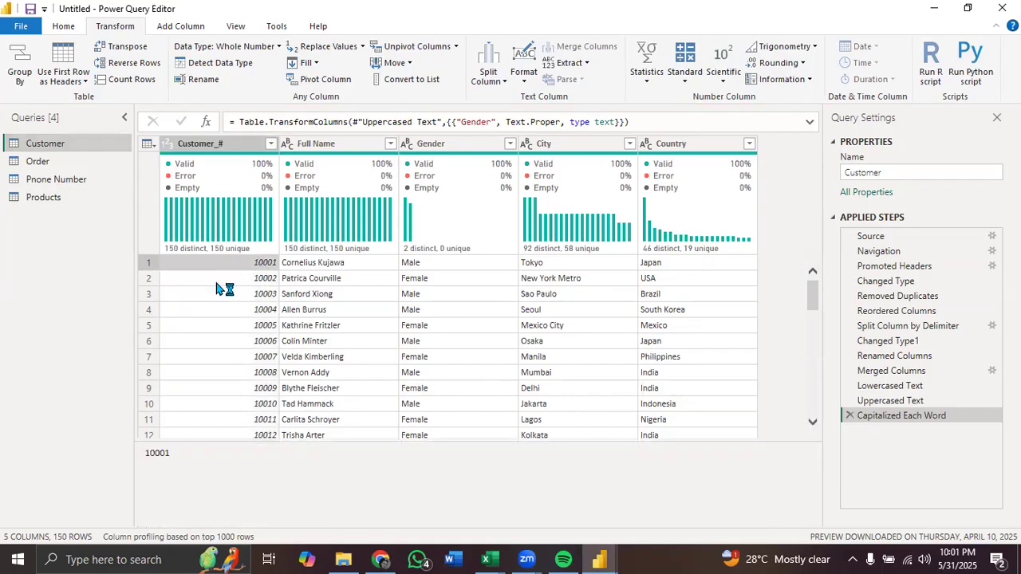
click(241, 151)
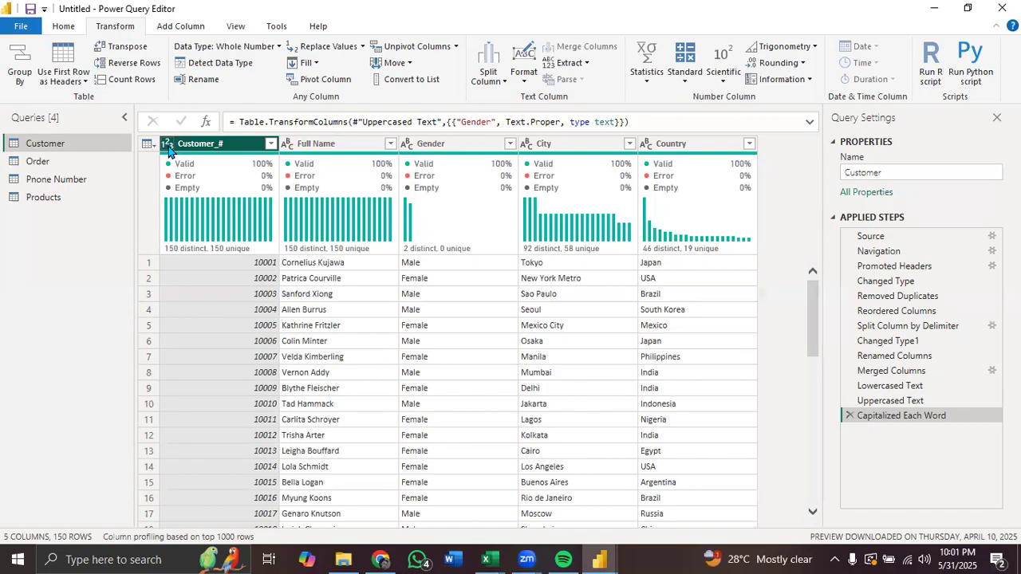
click(88, 159)
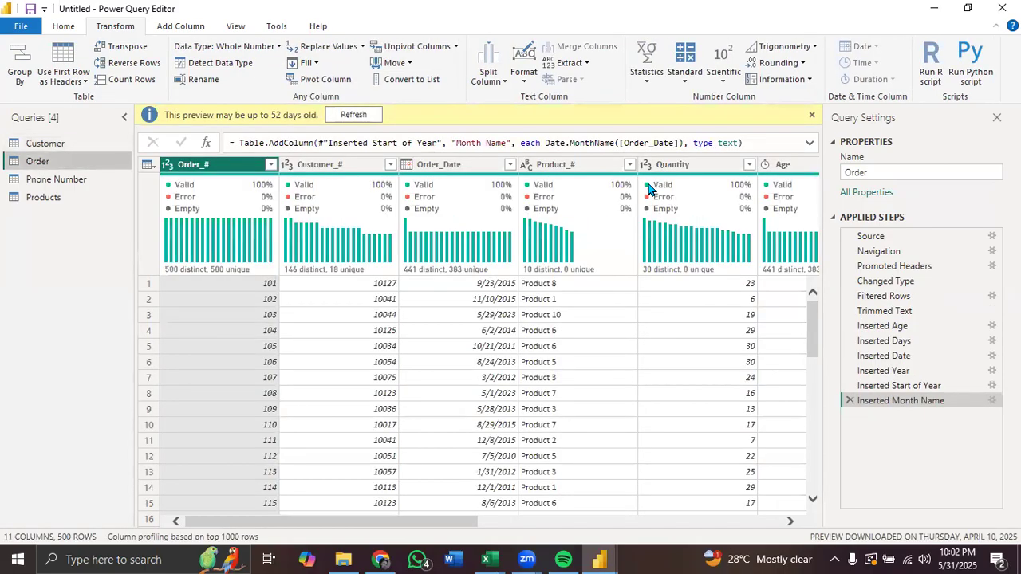
click(646, 166)
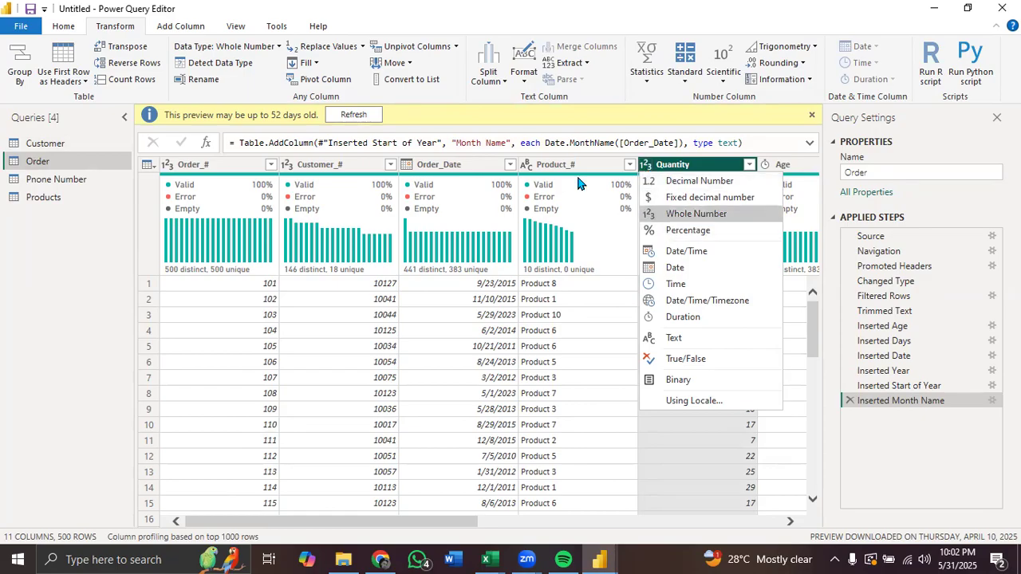
click(231, 170)
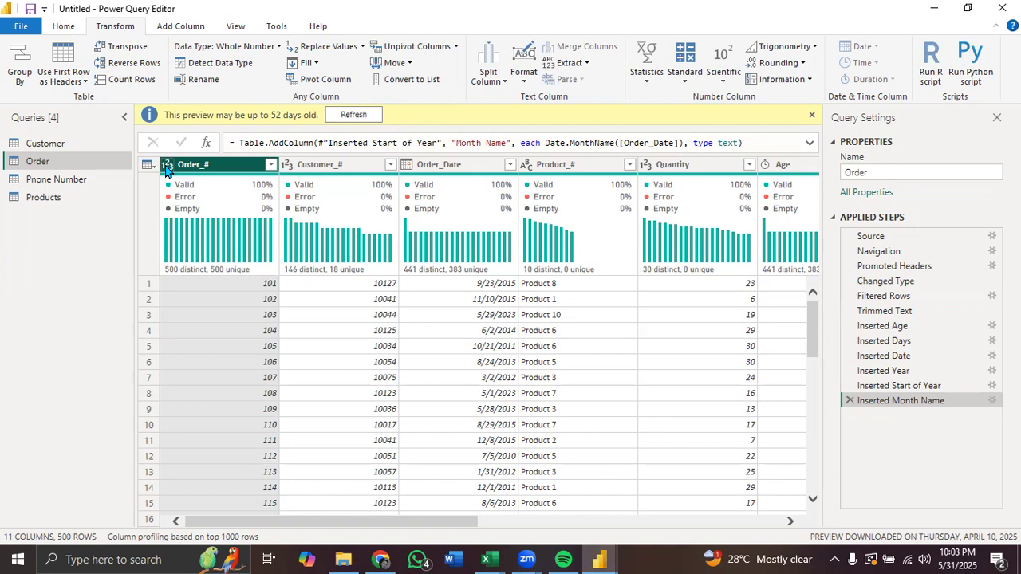
click(66, 205)
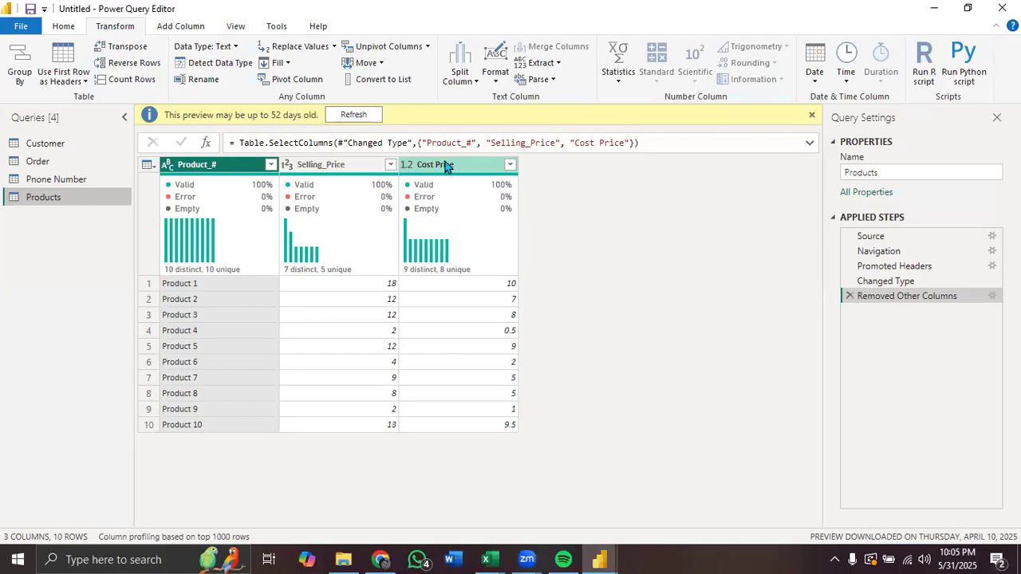
click(445, 165)
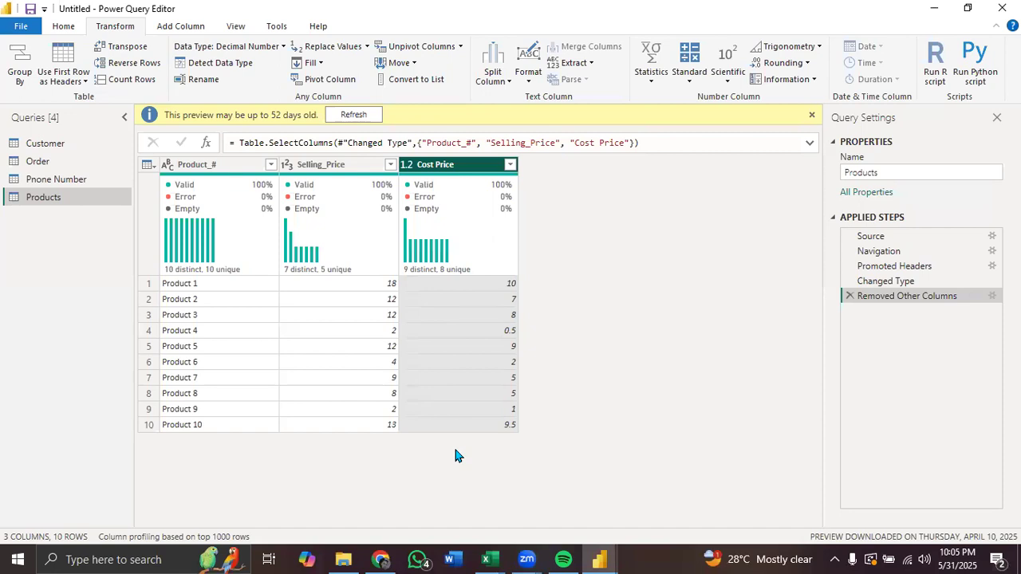
Step: Examine the first four Cost Price values in the Products query and the data types available for that column
click(497, 283)
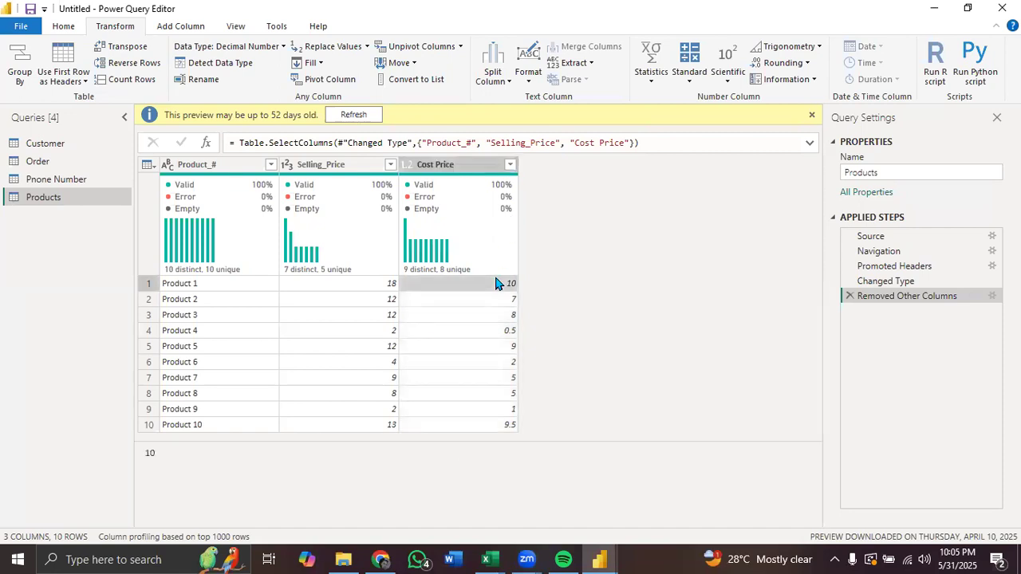
click(501, 300)
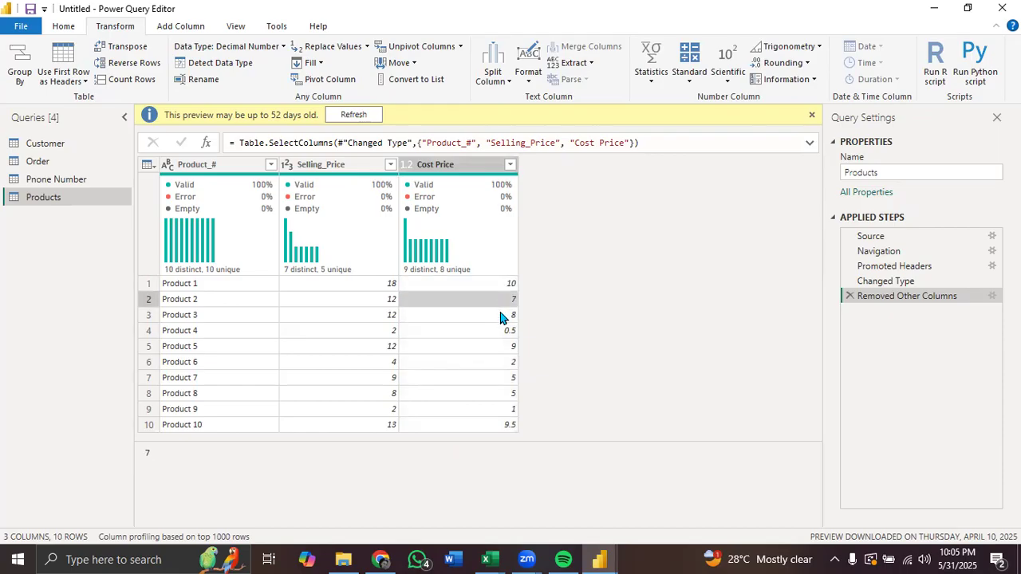
click(501, 317)
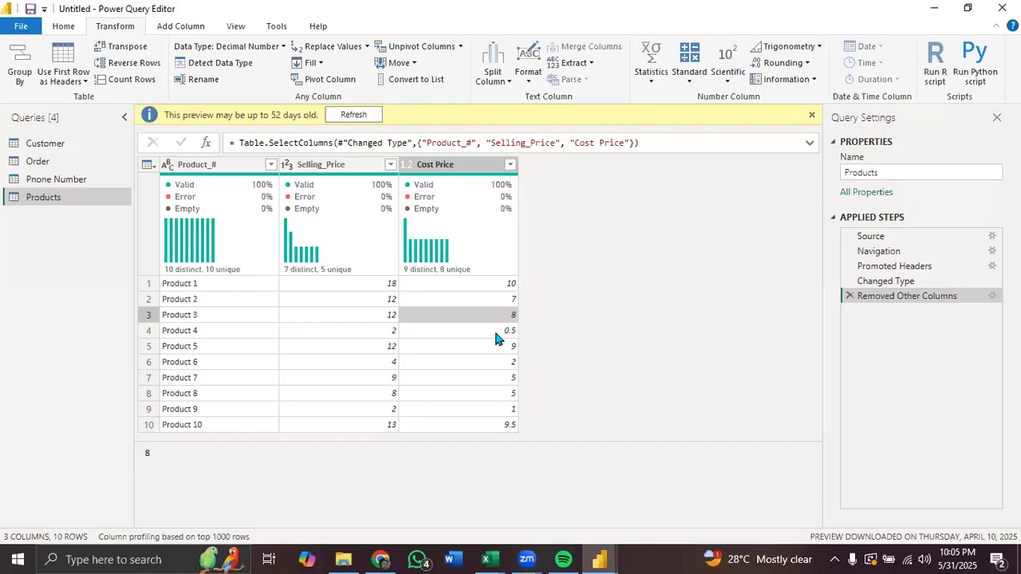
click(495, 331)
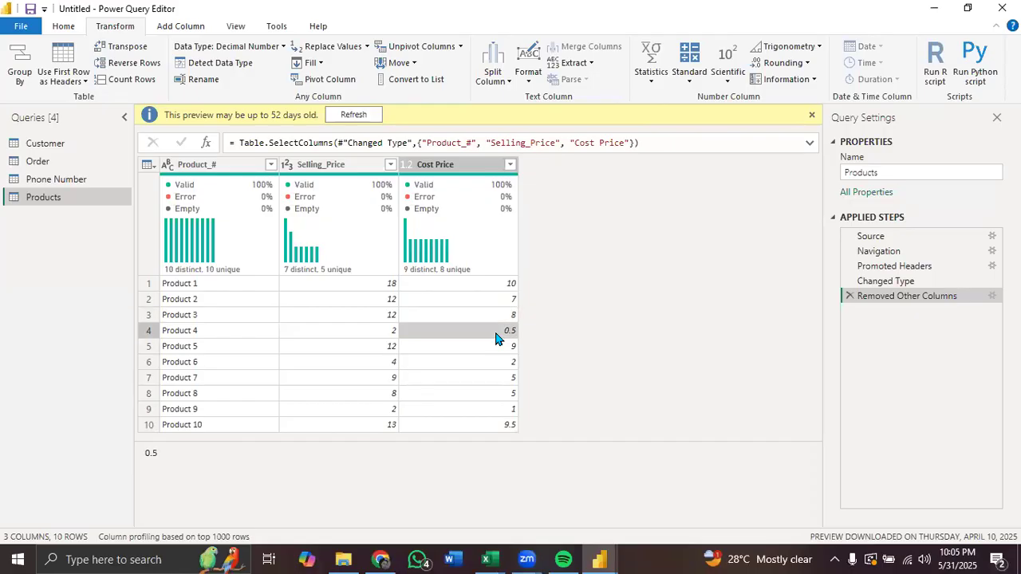
click(407, 170)
click(407, 170)
click(406, 170)
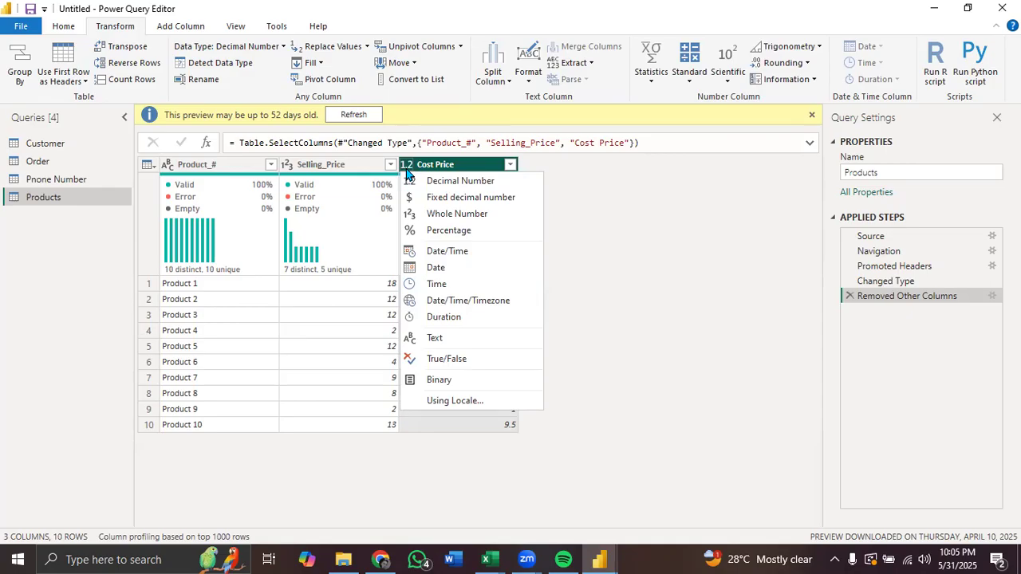
click(612, 267)
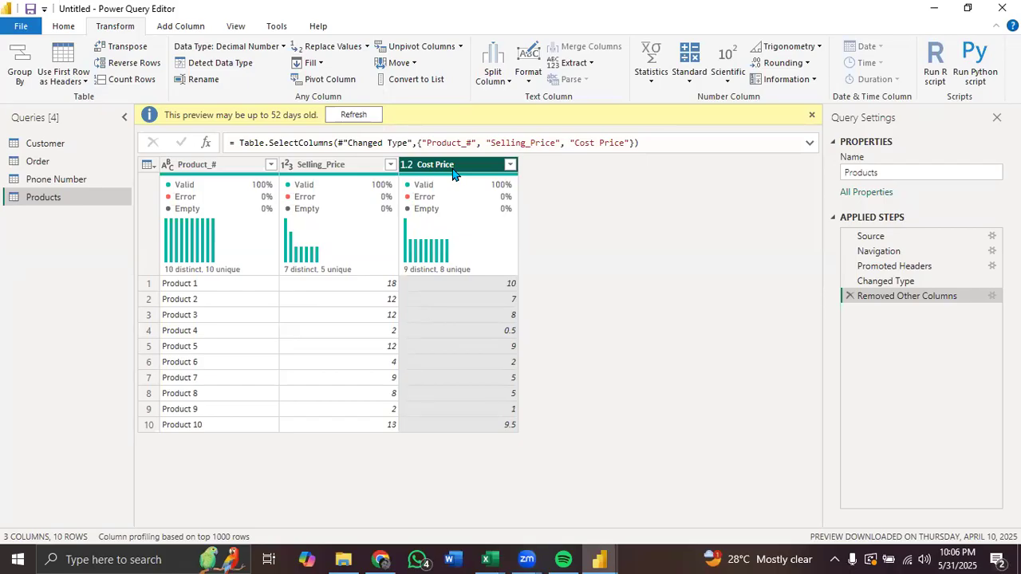
click(406, 166)
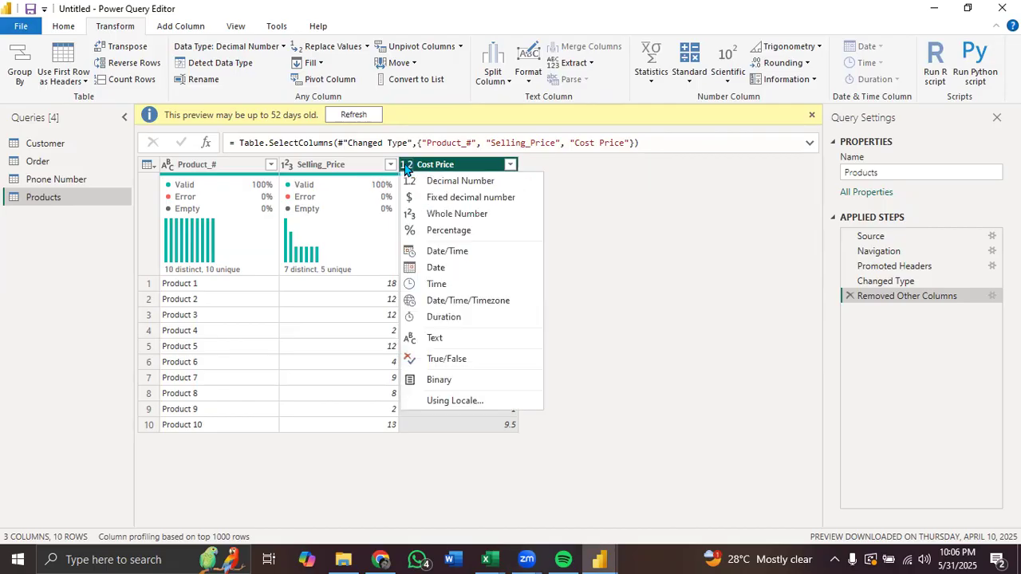
click(604, 251)
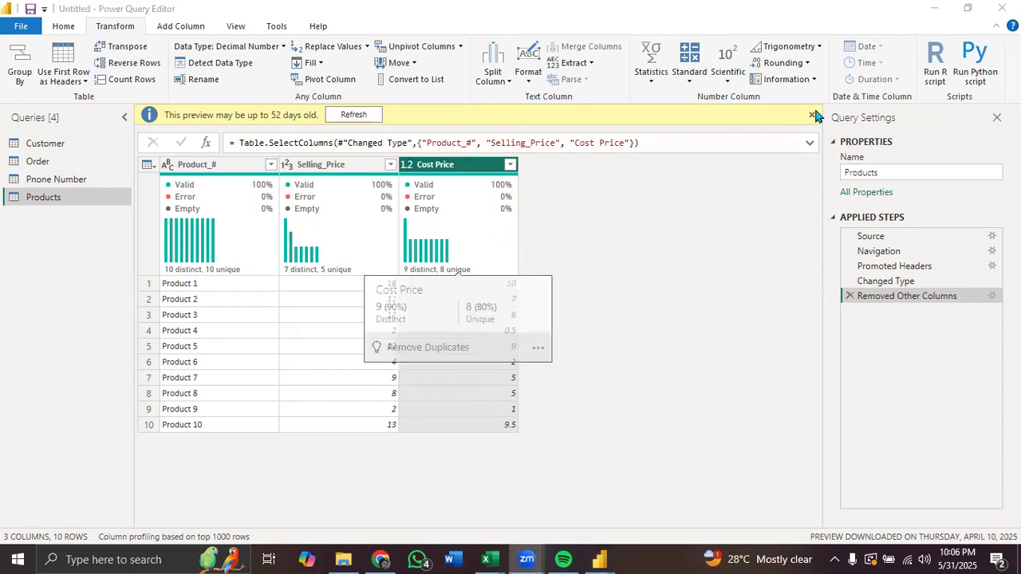
Step: Examine the Standard and Scientific number operations available for Cost Price, and review the columns of the Pnone Number and Products queries
click(691, 80)
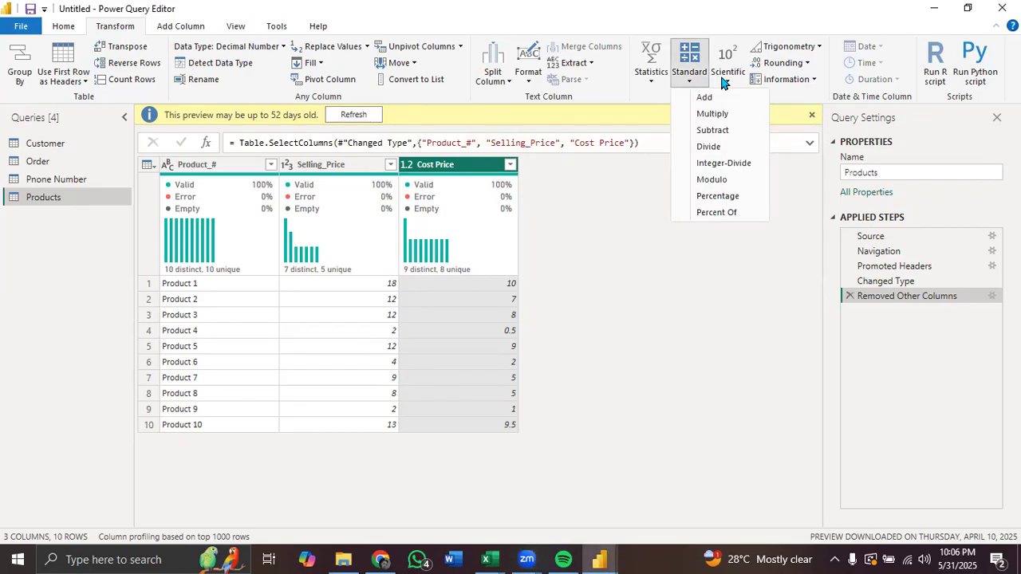
mouse_move(723, 82)
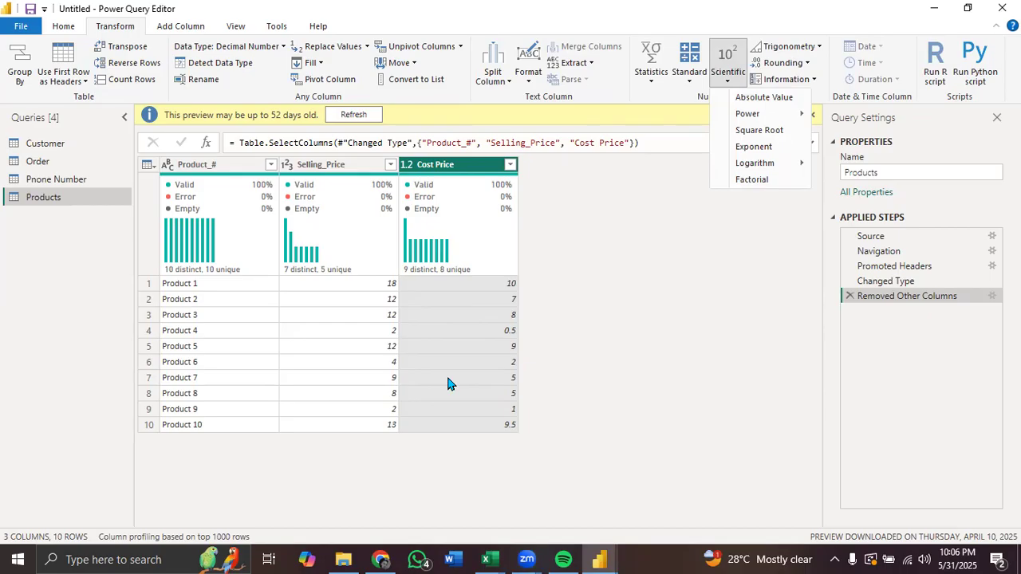
click(76, 181)
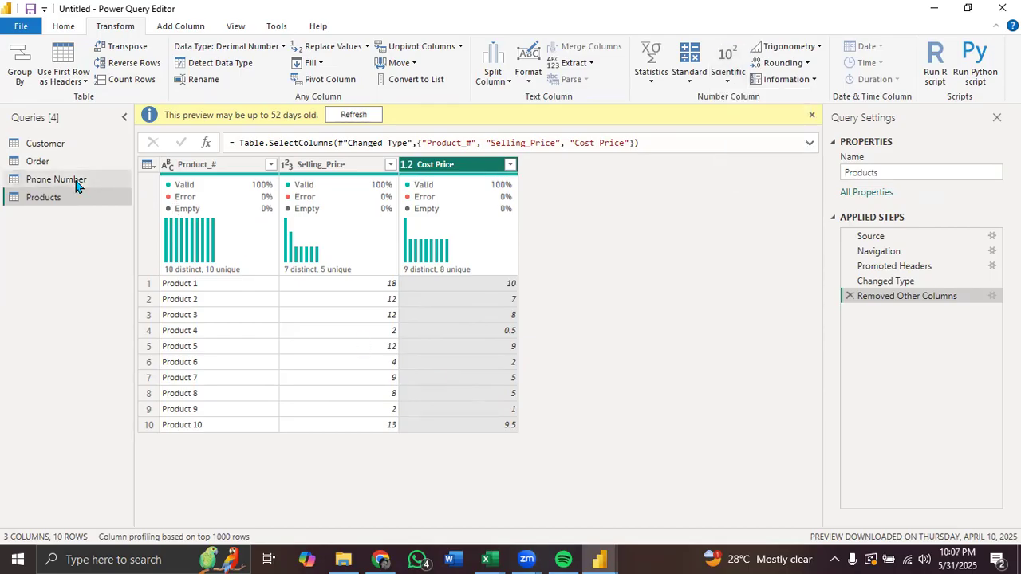
click(76, 182)
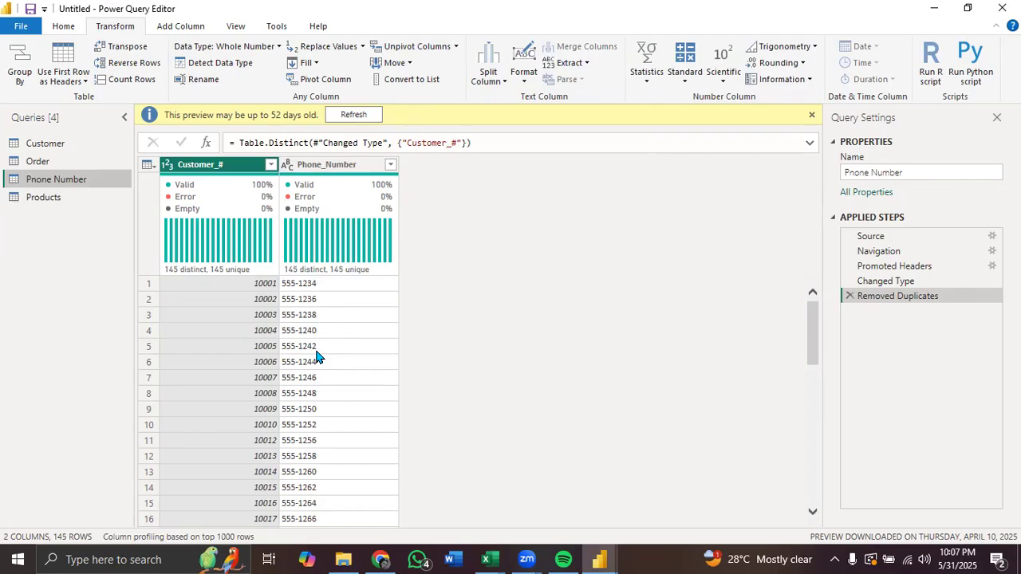
click(92, 197)
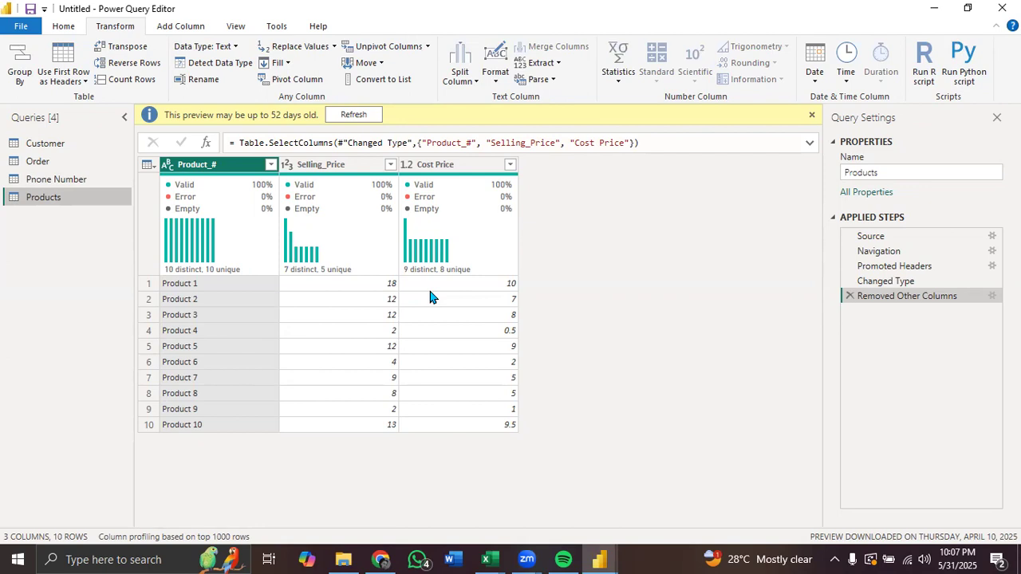
click(517, 30)
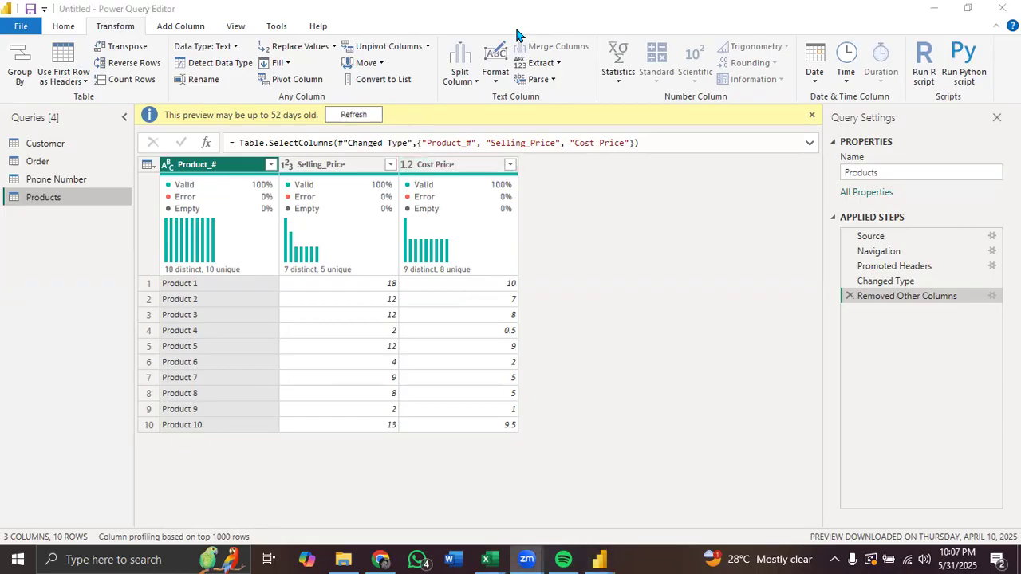